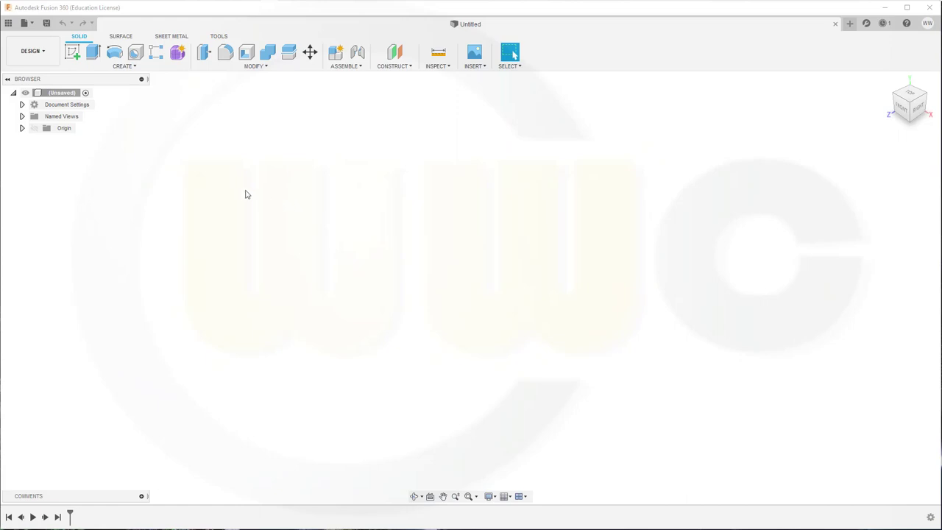
Step: Insert the messerschmitt-bf-109g-gustav-4 blueprint image from this computer as a canvas on the XY plane
left_click(477, 66)
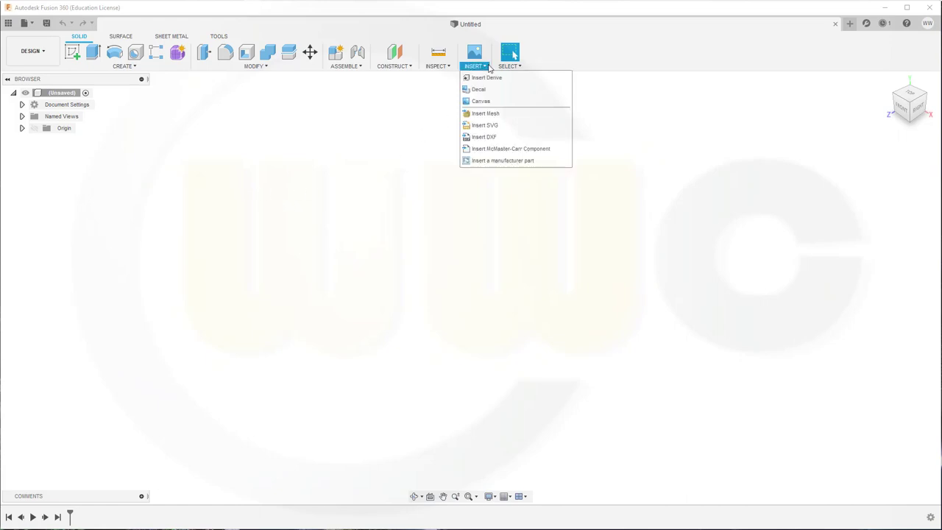
left_click(480, 101)
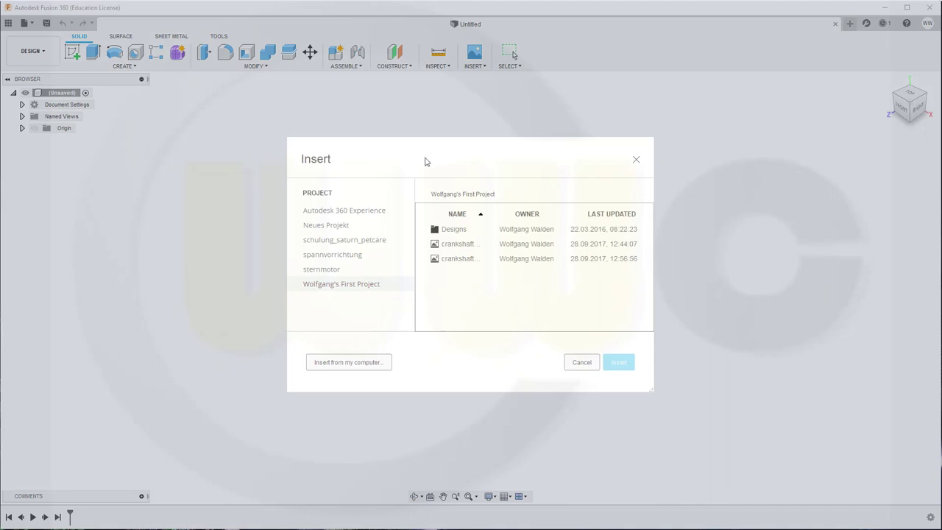
left_click(347, 363)
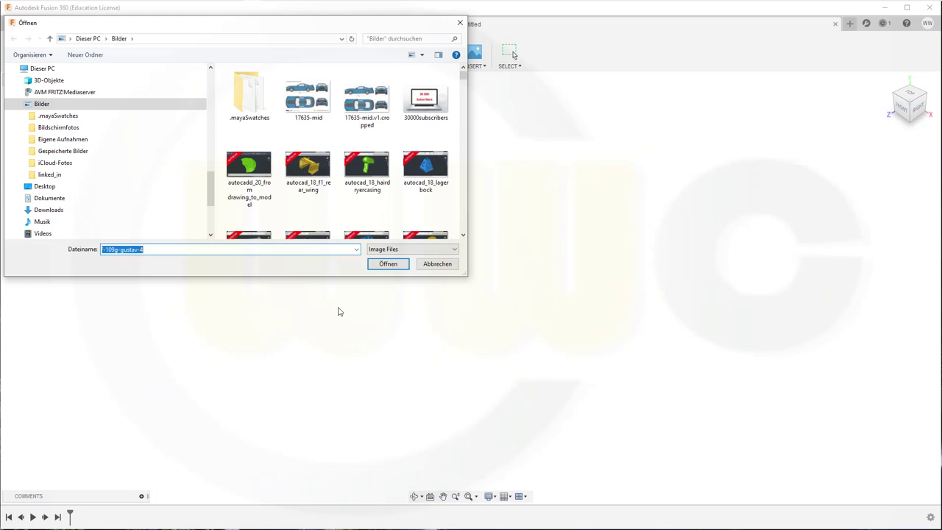
left_click(260, 228)
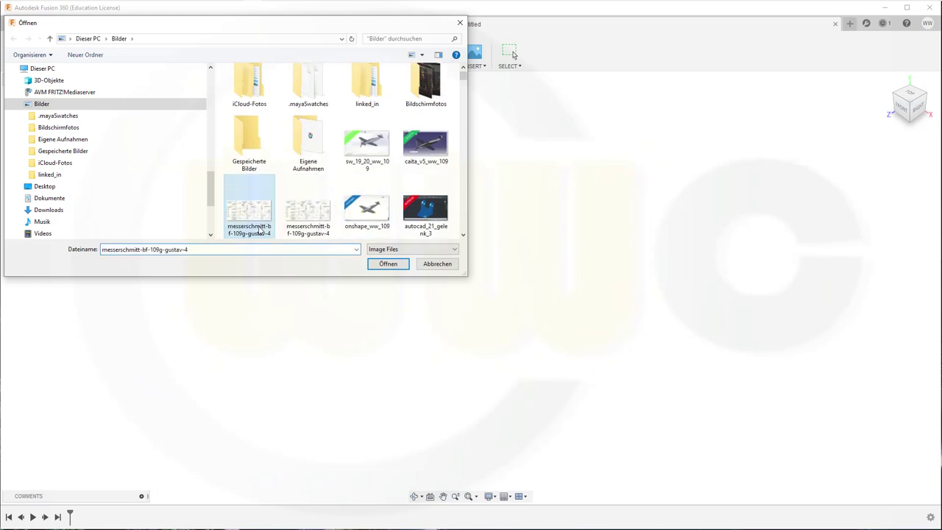
left_click(388, 263)
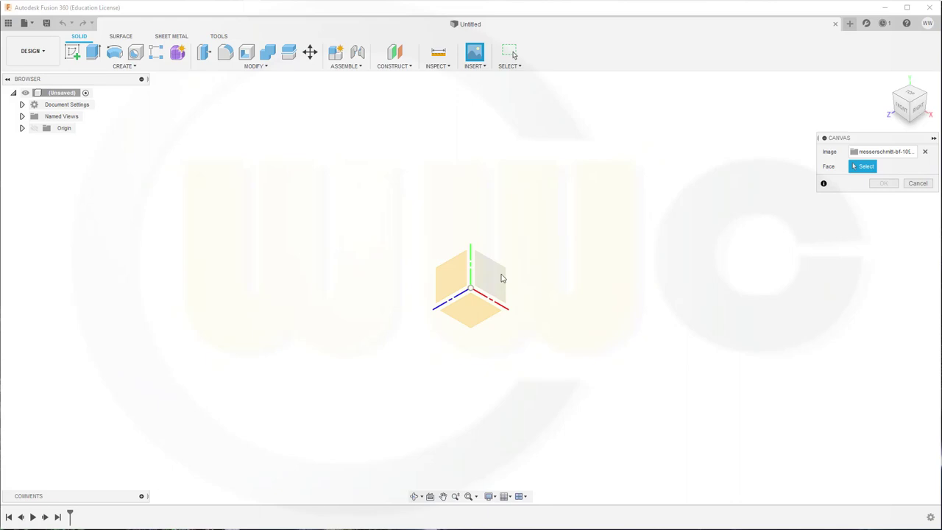
left_click(501, 278)
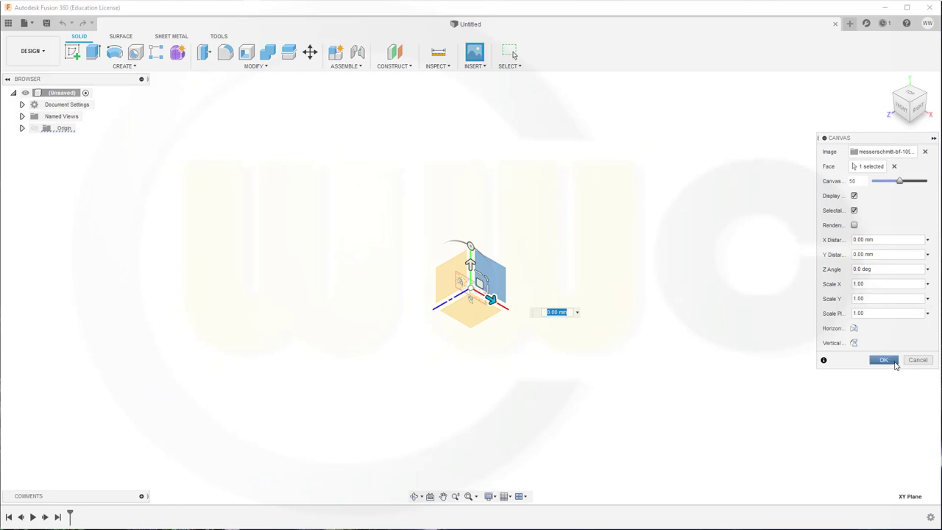
left_click(884, 360)
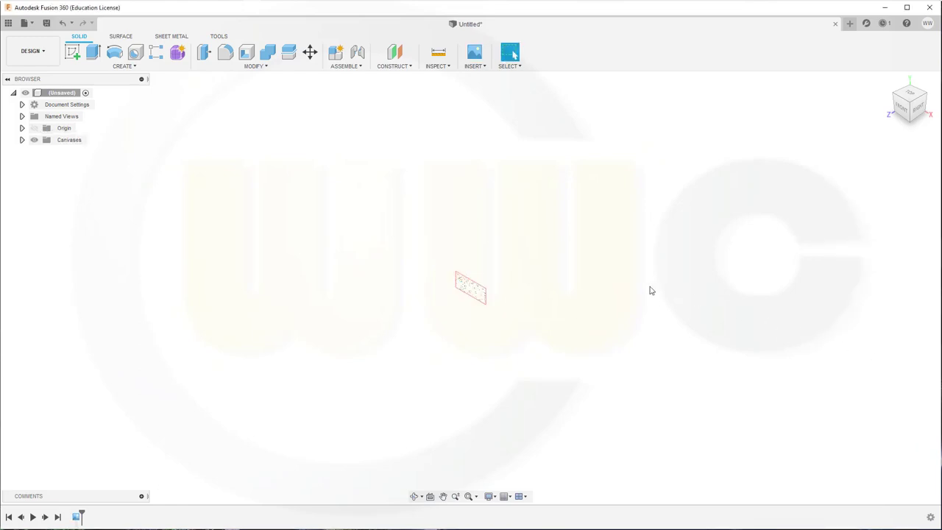
Step: Switch to the FRONT view, zoom in, and show the origin axes and planes
left_click(899, 112)
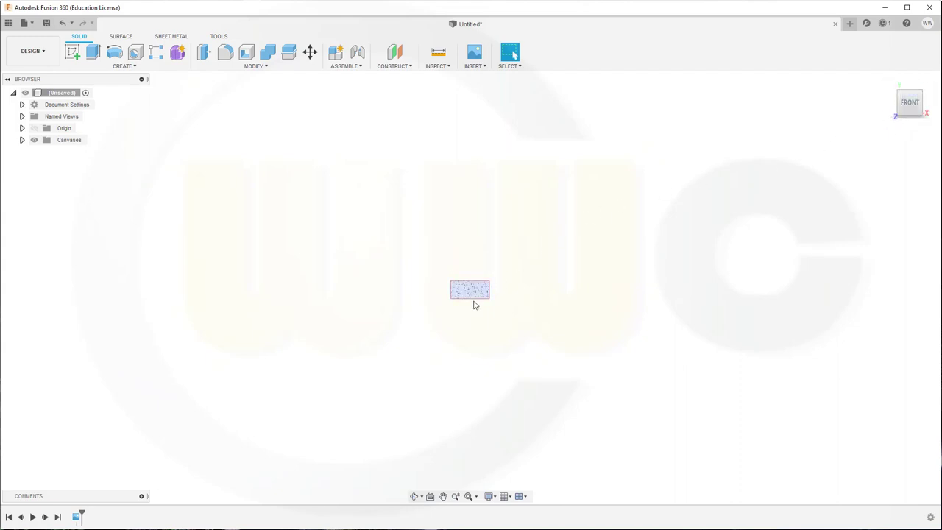
scroll(481, 297, "up", 5)
scroll(484, 273, "up", 4)
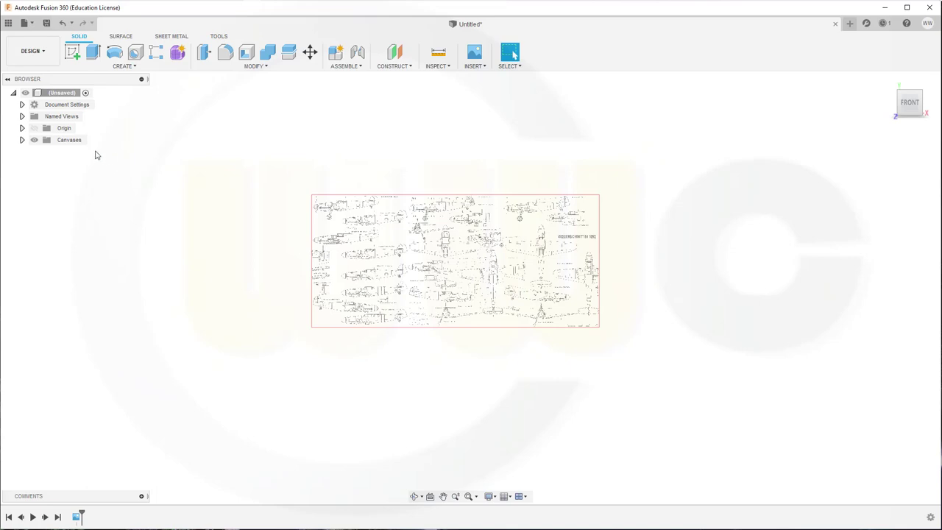
left_click(34, 129)
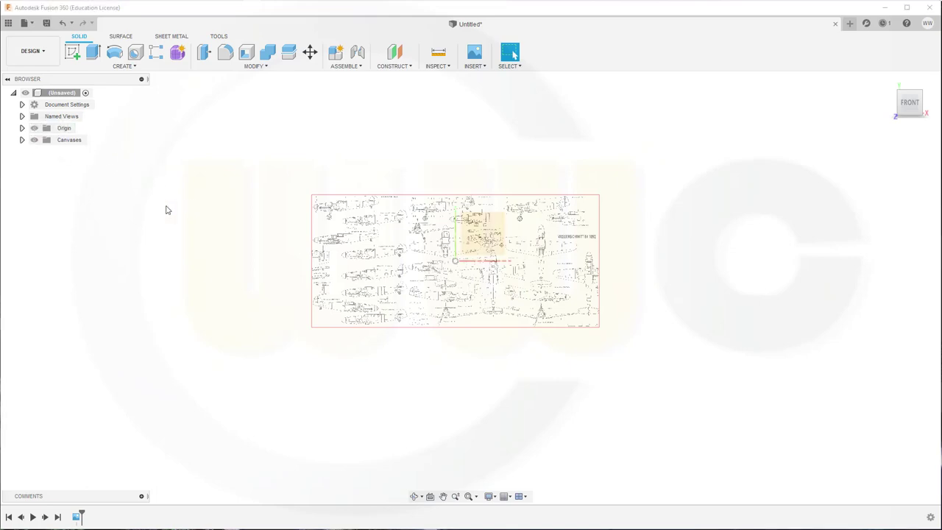
Step: Calibrate the blueprint canvas by picking its bottom corners and entering 39000 as the width
left_click(22, 139)
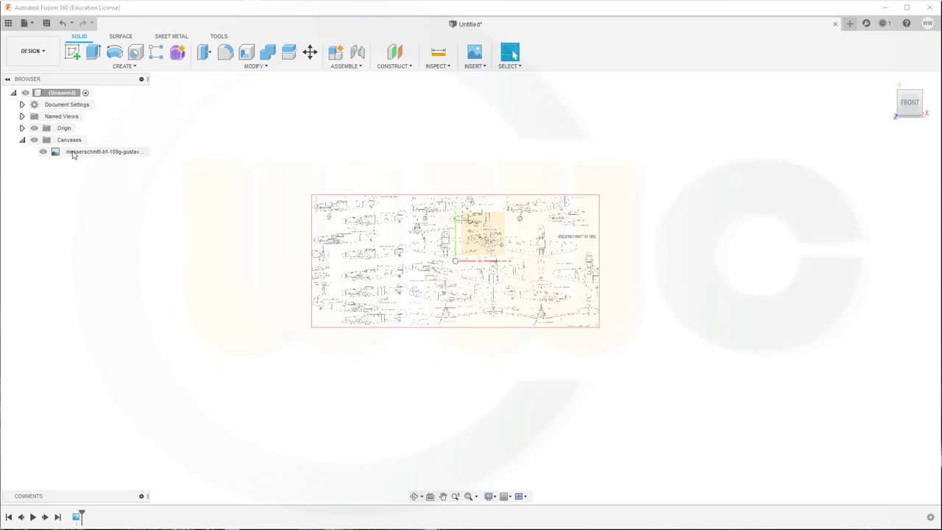
left_click(81, 151)
right_click(94, 152)
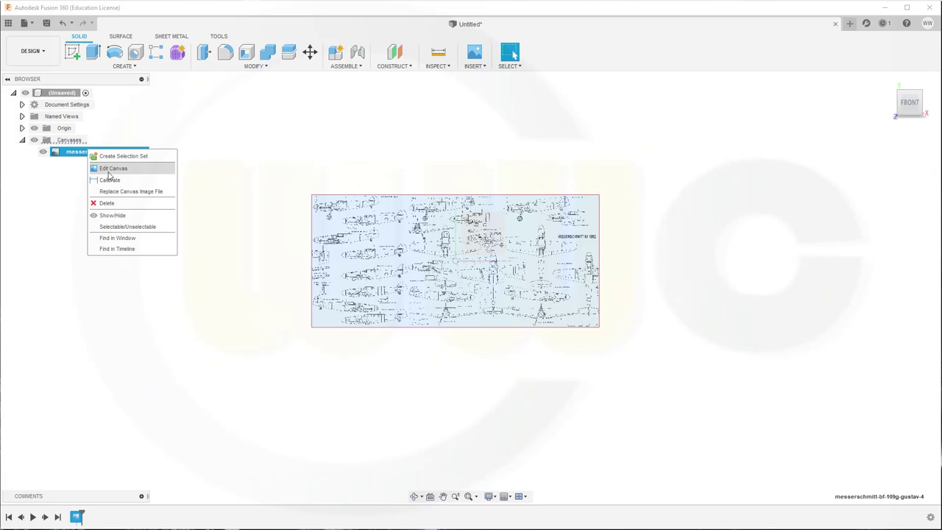
left_click(111, 180)
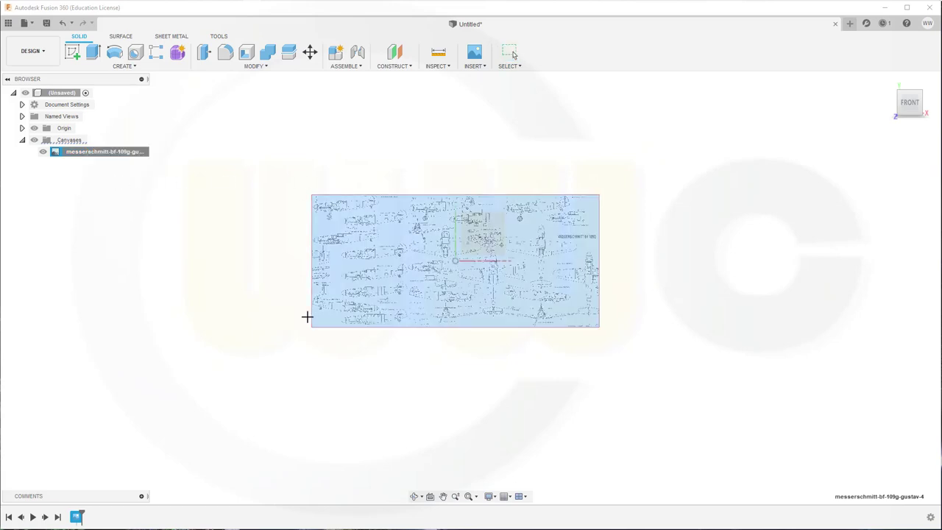
scroll(313, 322, "up", 3)
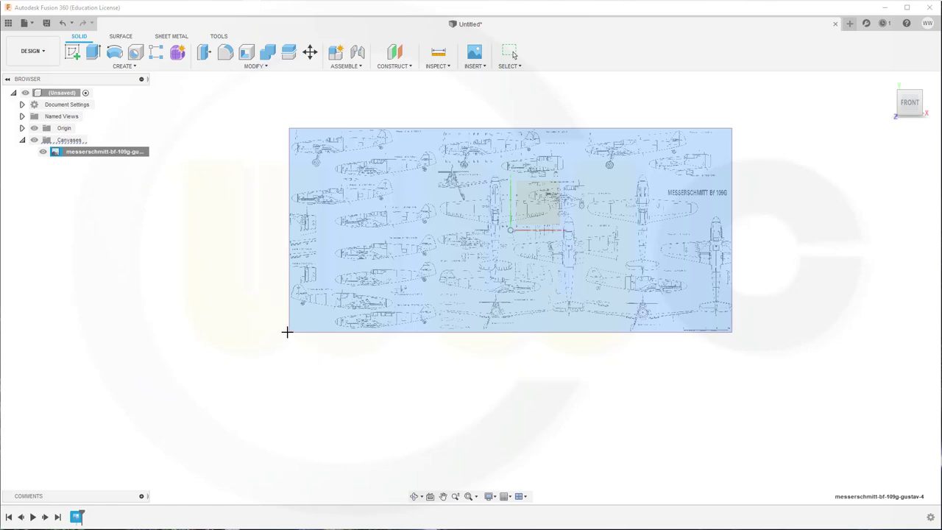
left_click(288, 331)
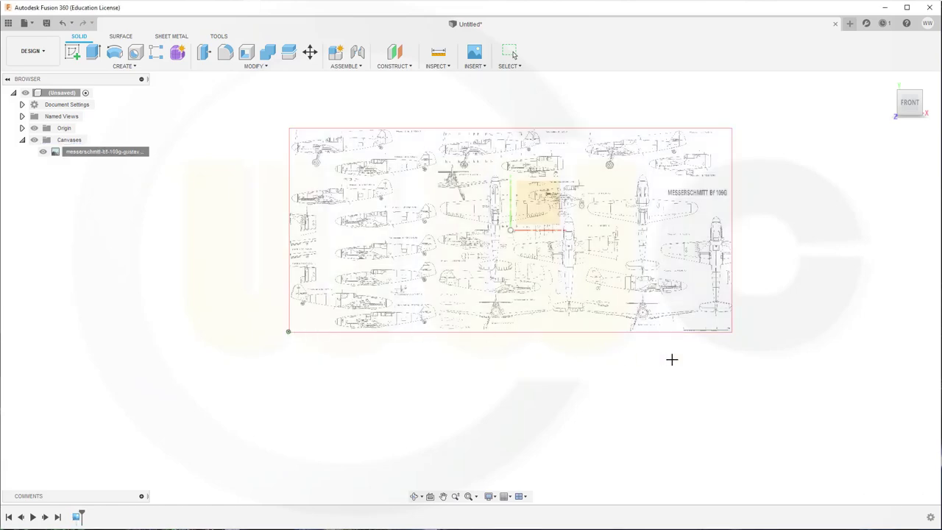
left_click(730, 332)
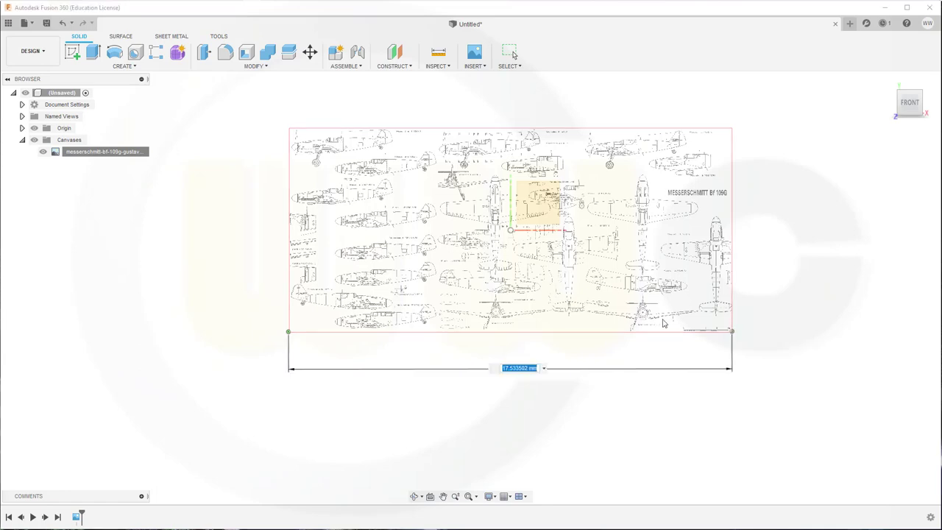
type("39000")
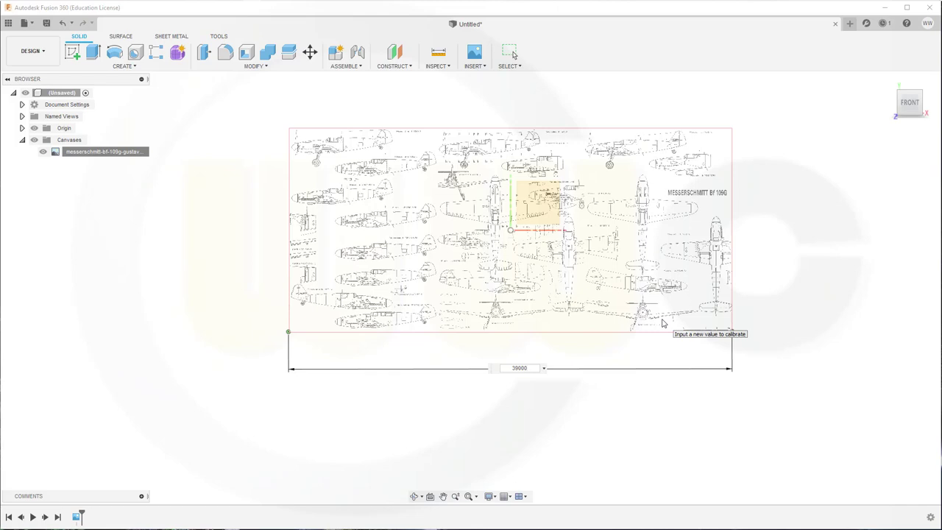
key("Return")
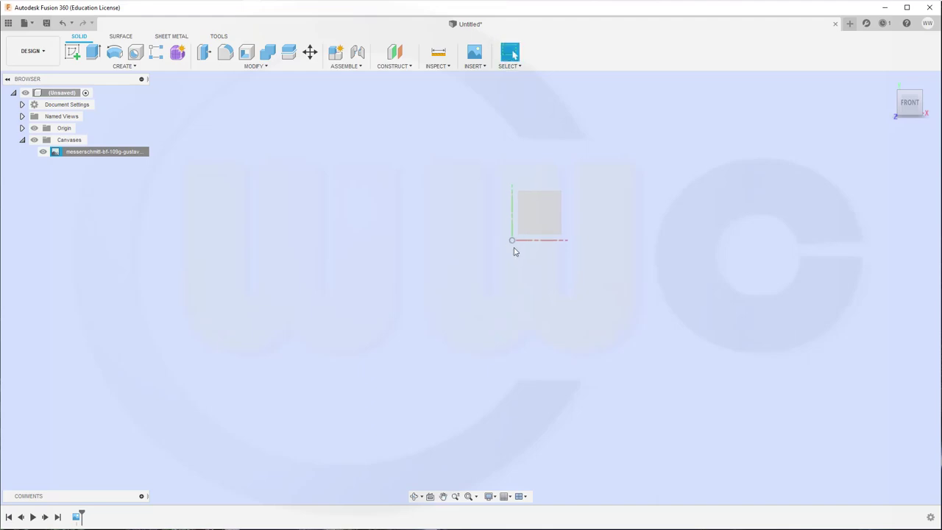
Step: Edit the canvas to offset it 1352.927 mm X and -2331.192 mm Y, centring the fuselage on the origin
key("F6")
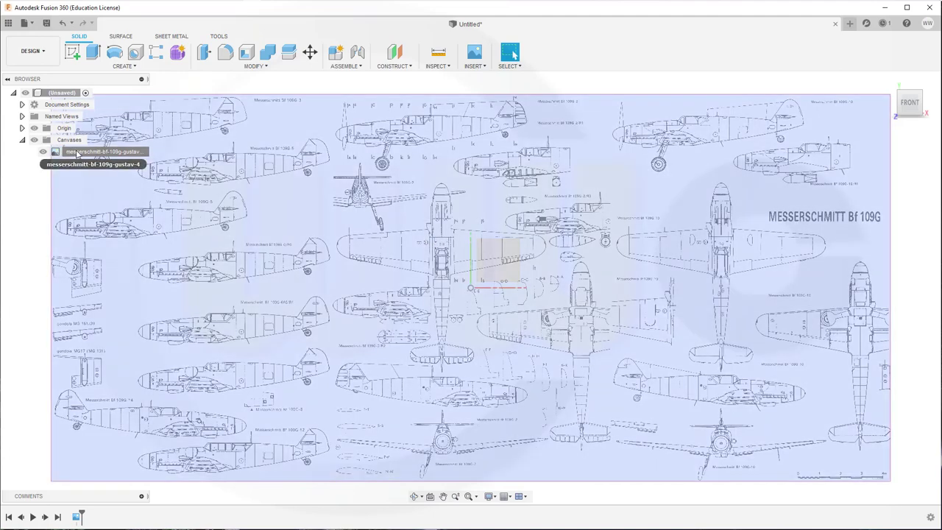
right_click(78, 153)
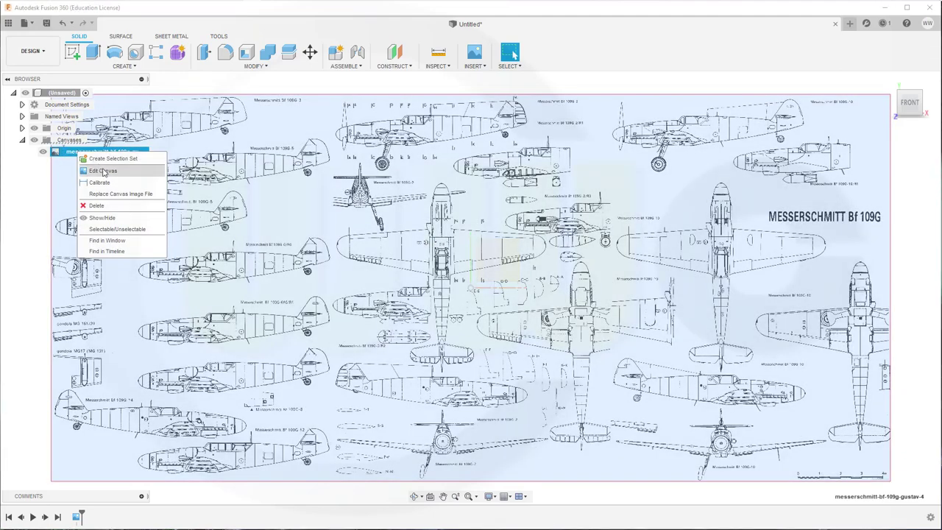
left_click(103, 171)
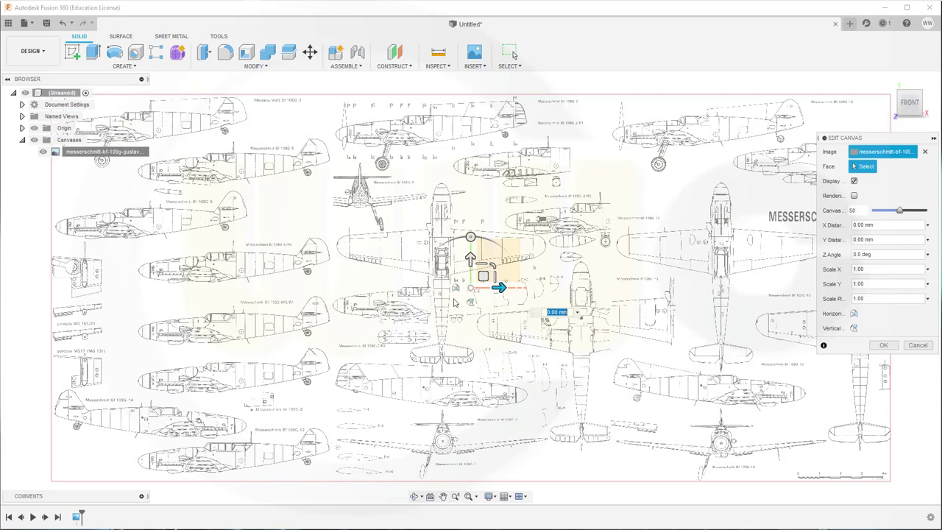
left_click_drag(484, 276, 515, 324)
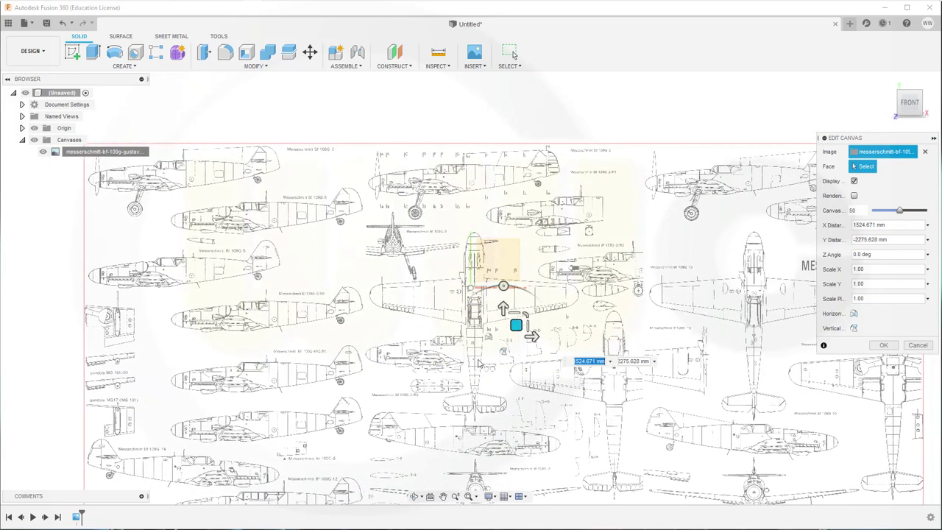
middle_click_drag(475, 361, 483, 350)
scroll(480, 306, "up", 5)
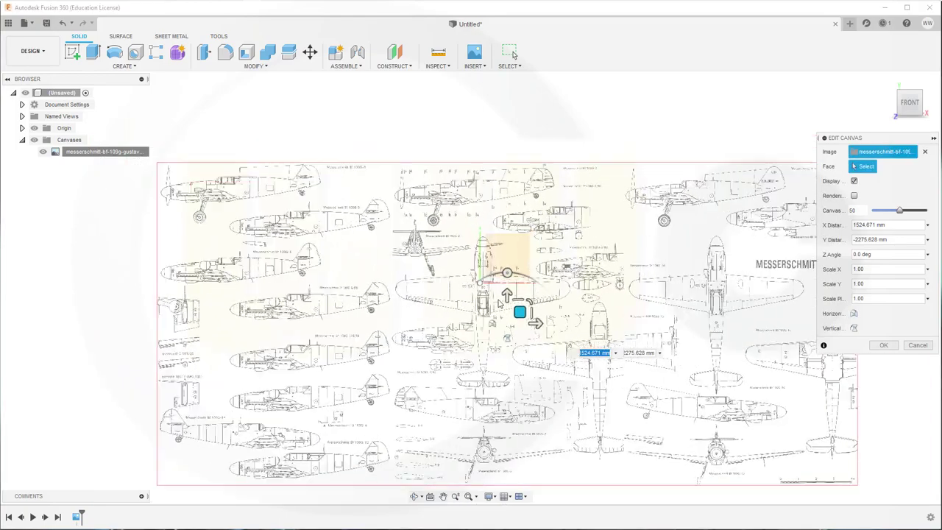
scroll(502, 287, "up", 9)
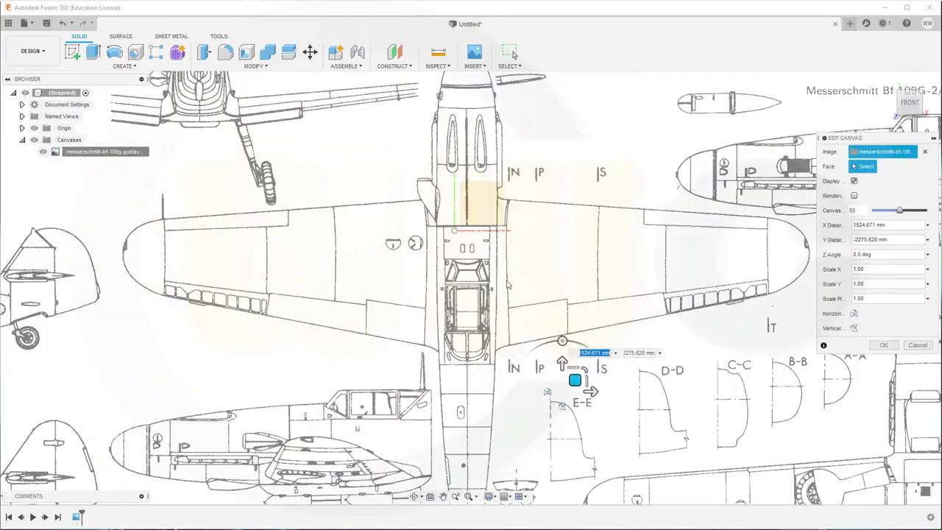
mouse_move(595, 421)
left_mouse_down()
mouse_move(596, 397)
mouse_move(572, 414)
mouse_move(581, 434)
left_mouse_up()
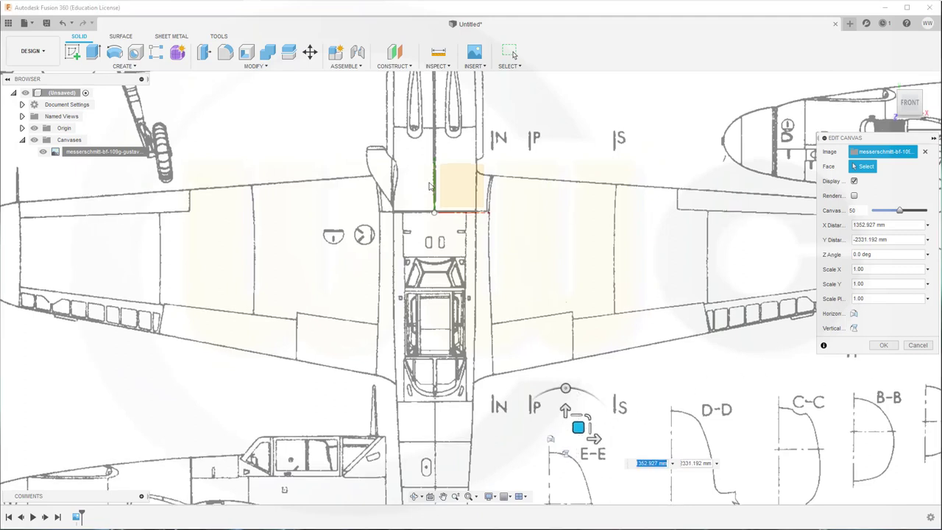
left_click(883, 345)
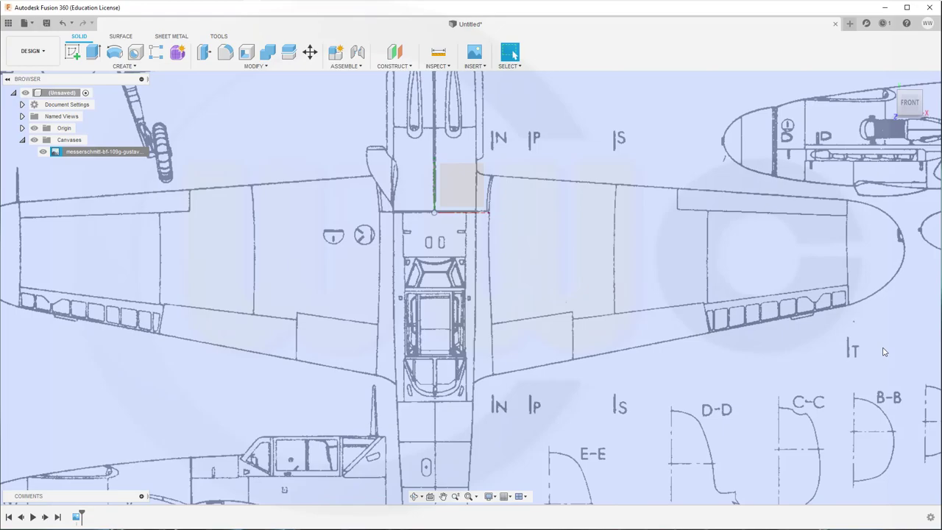
scroll(472, 243, "down", 10)
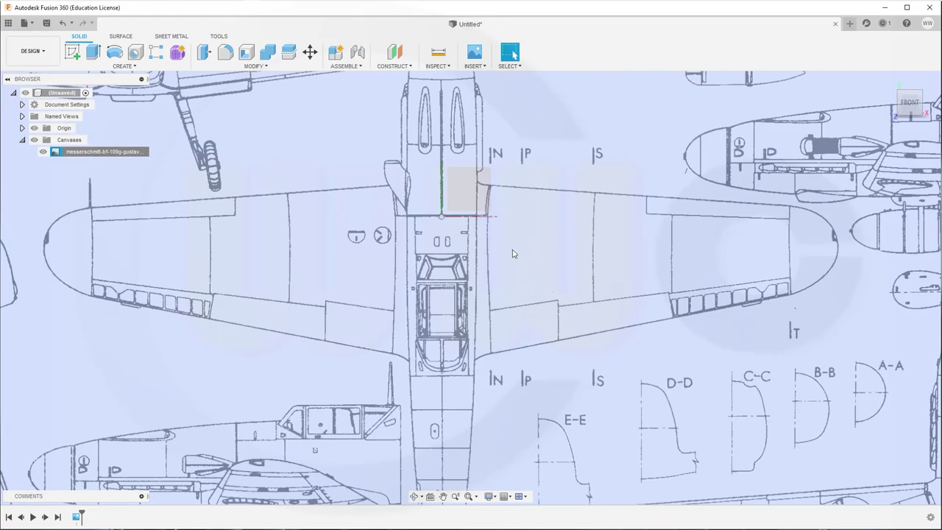
Step: Create an offset construction plane at 0 mm from the XY plane
scroll(537, 243, "down", 3)
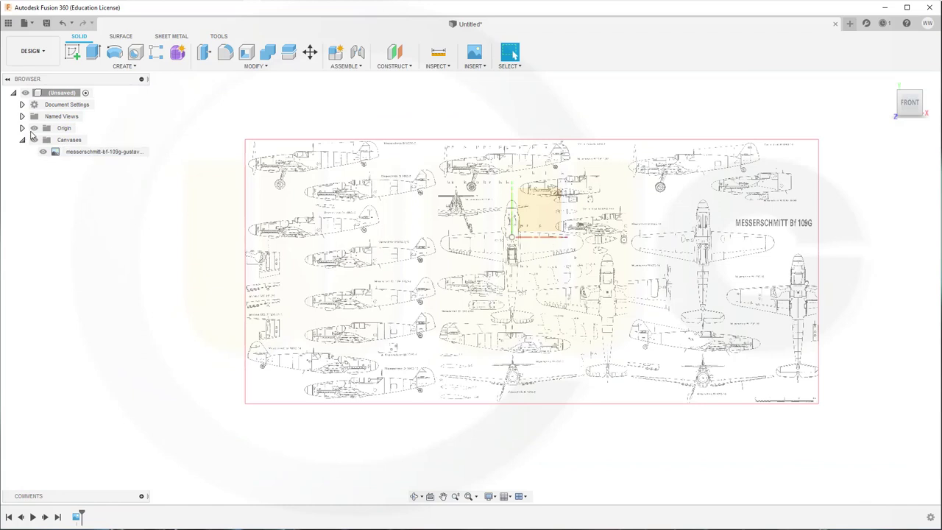
left_click(22, 128)
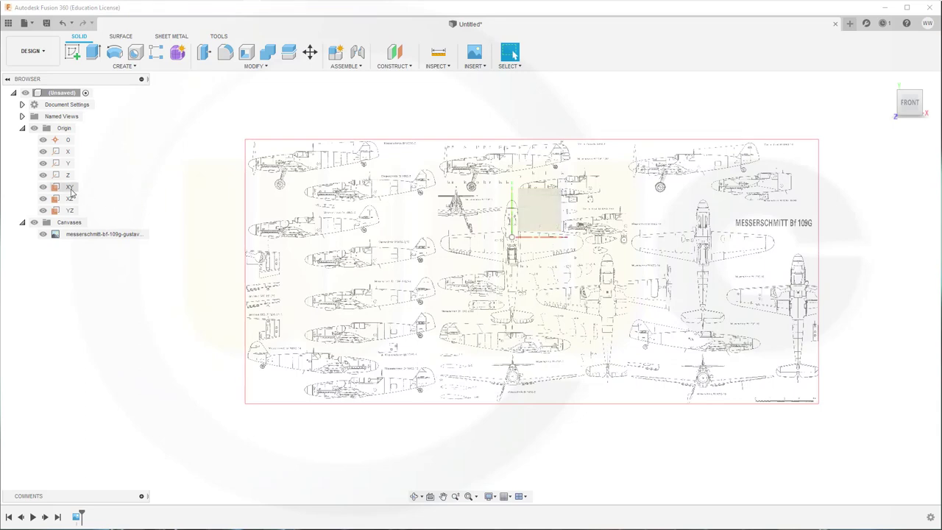
left_click(70, 188)
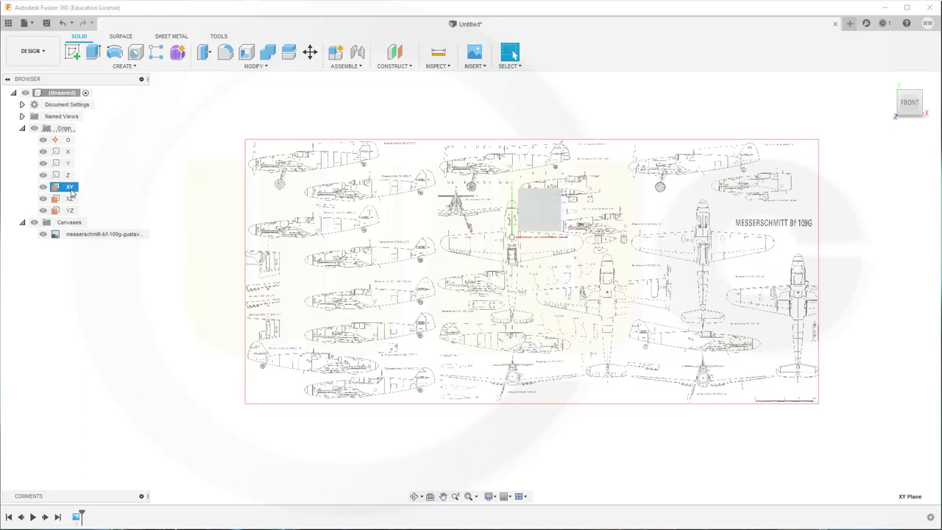
right_click(71, 192)
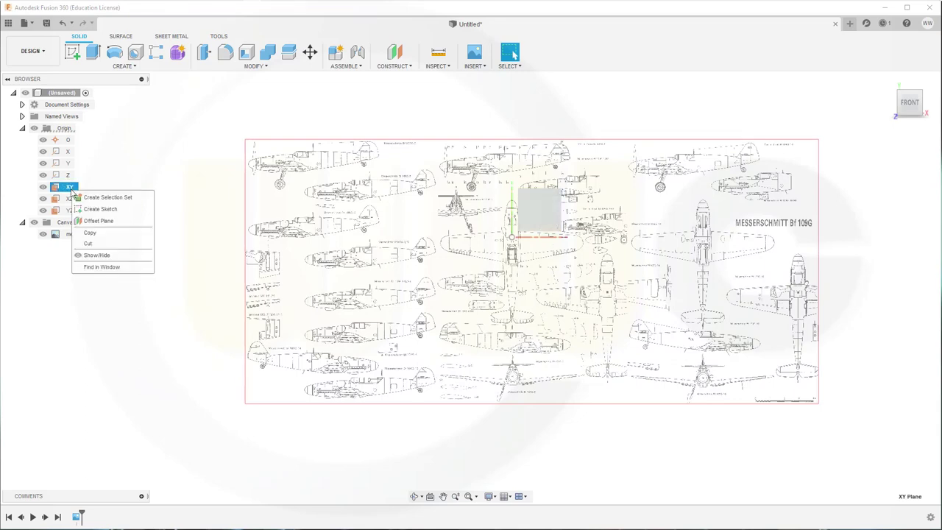
key("Escape")
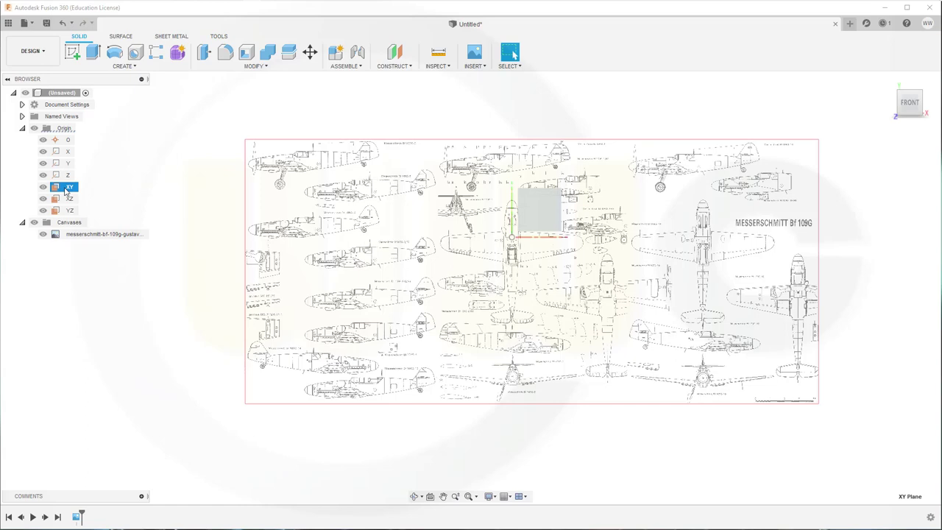
key("Escape")
left_click(69, 189)
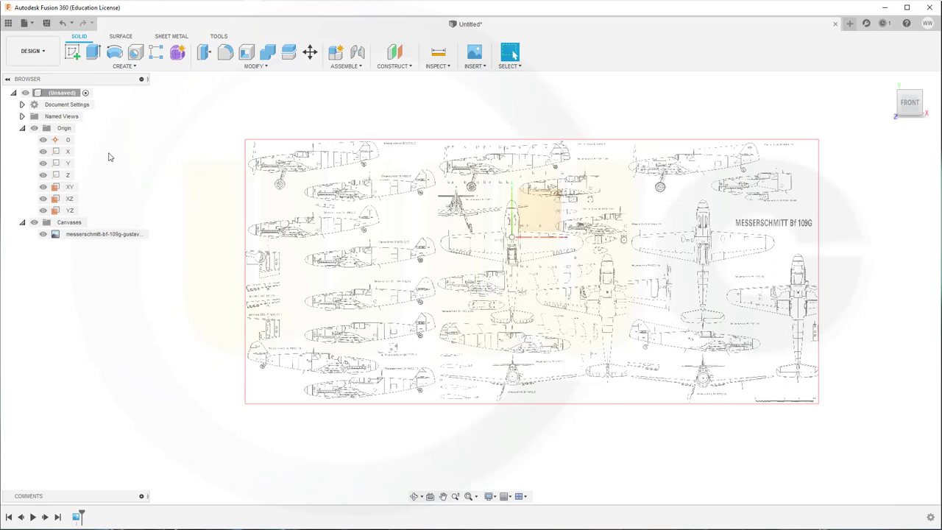
left_click(409, 67)
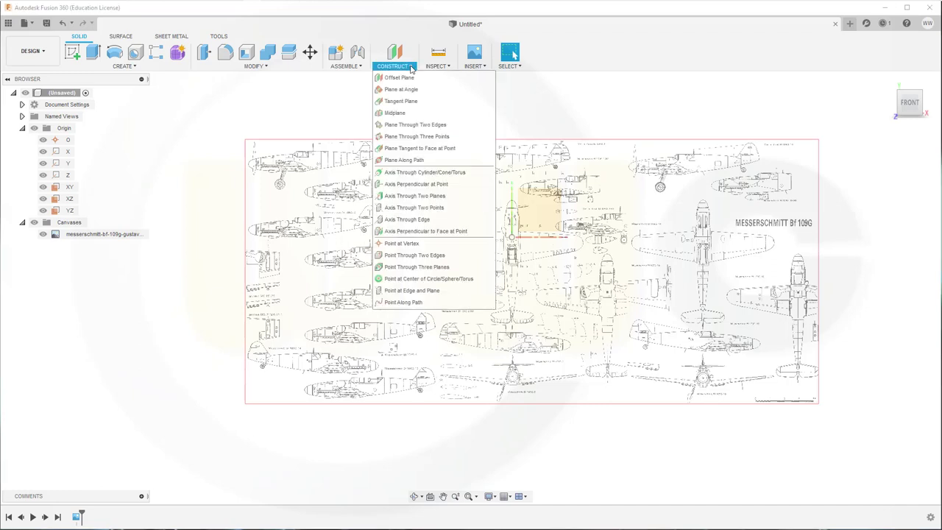
left_click(398, 78)
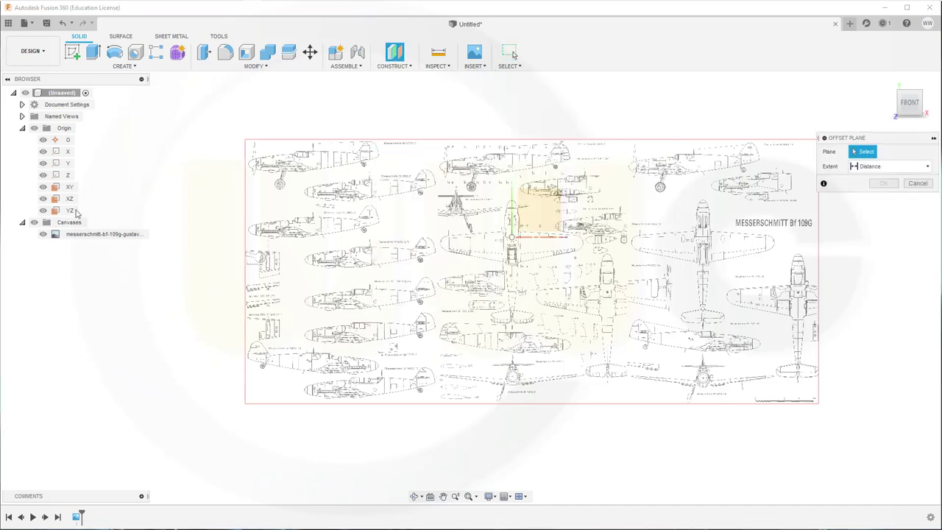
left_click(69, 187)
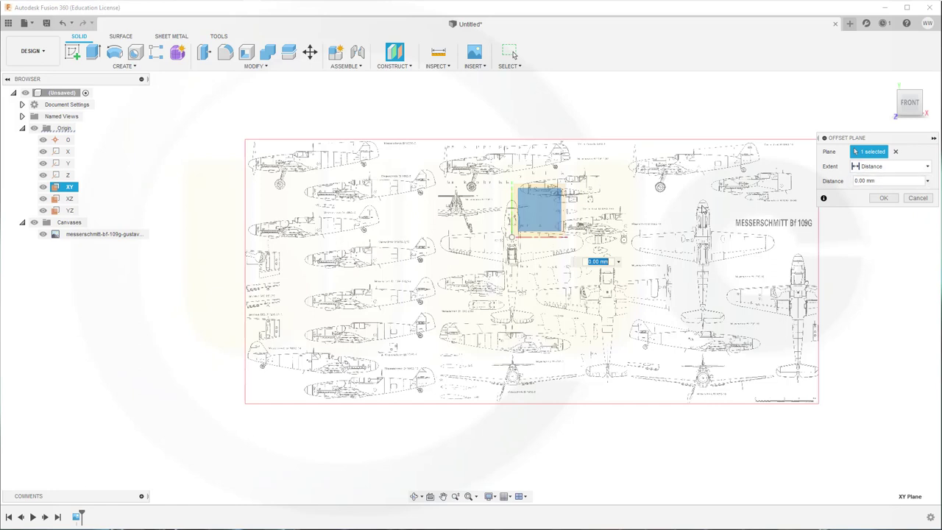
left_click(883, 197)
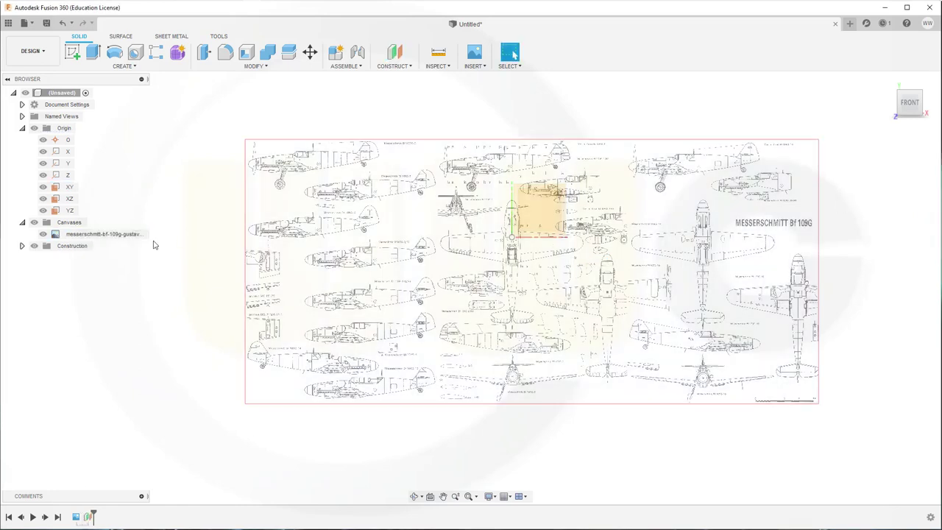
Step: Rename Plane1 to main_sketch_plane
left_click(22, 245)
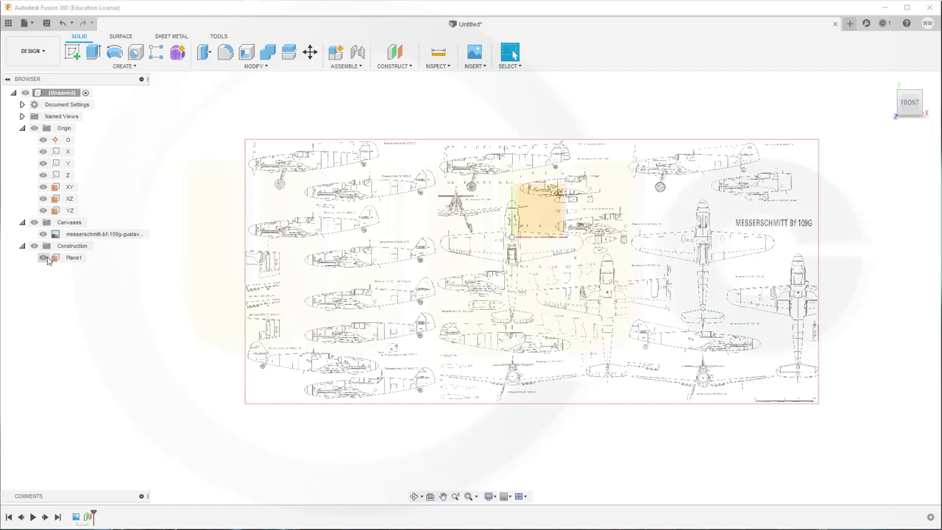
left_click(73, 259)
right_click(73, 262)
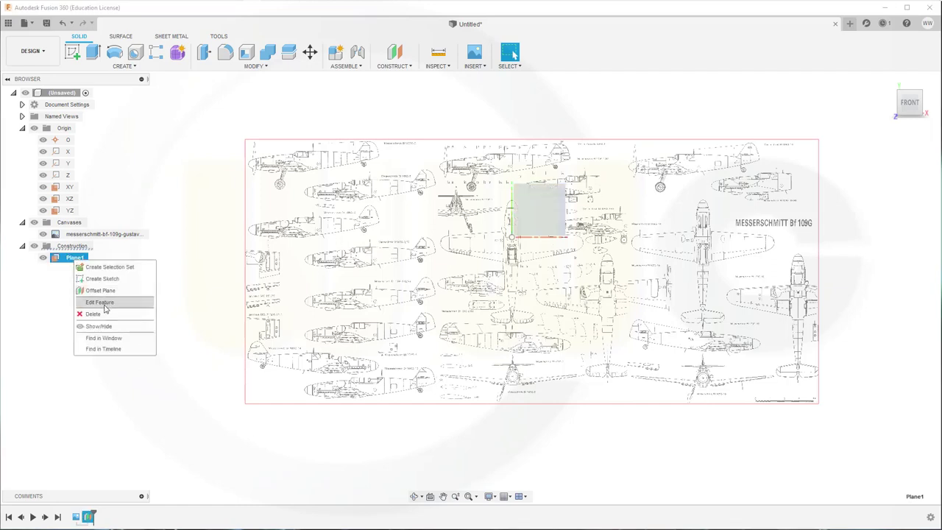
left_click(80, 259)
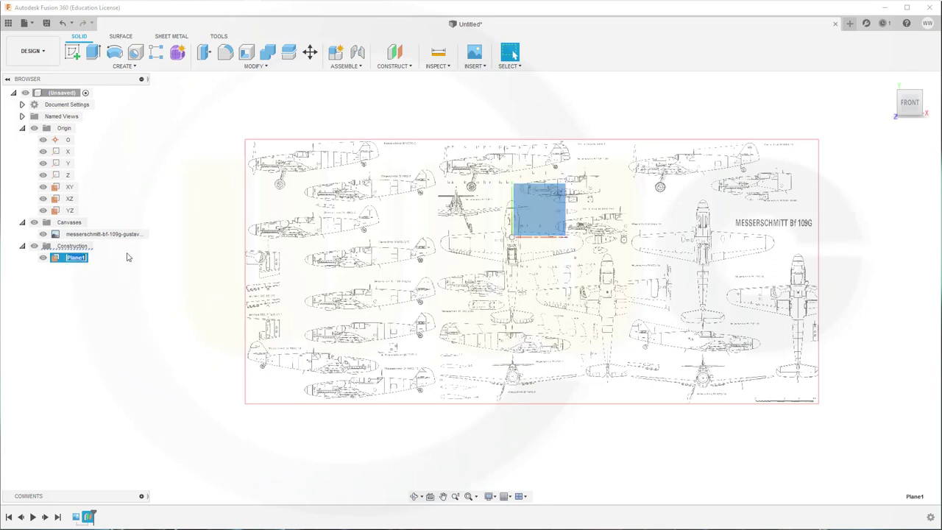
type("ma")
key("Return")
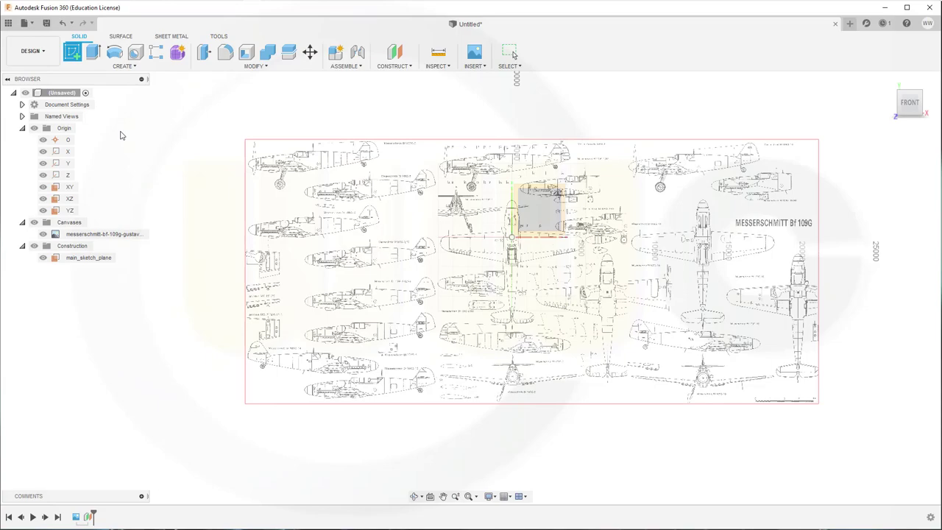
Step: Sketch on main_sketch_plane a 2-point rectangle from above the nose to below the tail of the Bf 109G-3
left_click(92, 257)
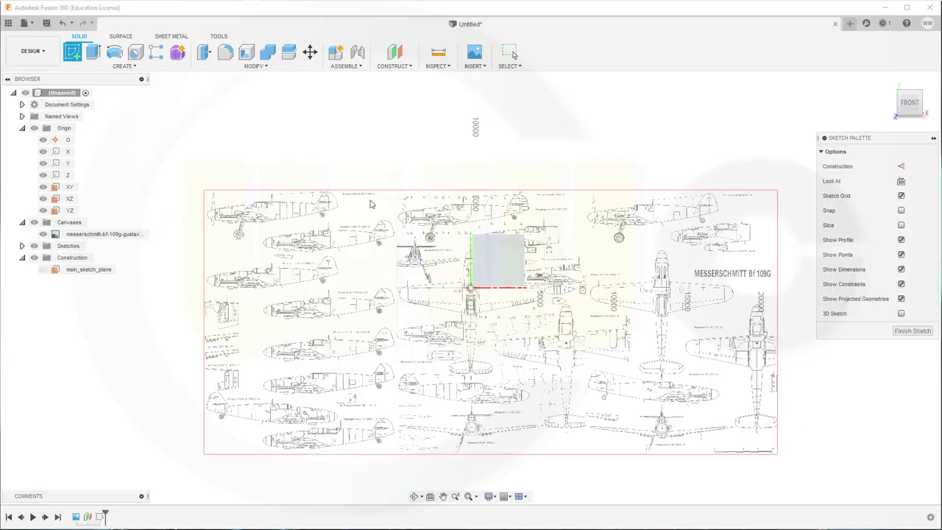
scroll(498, 243, "up", 5)
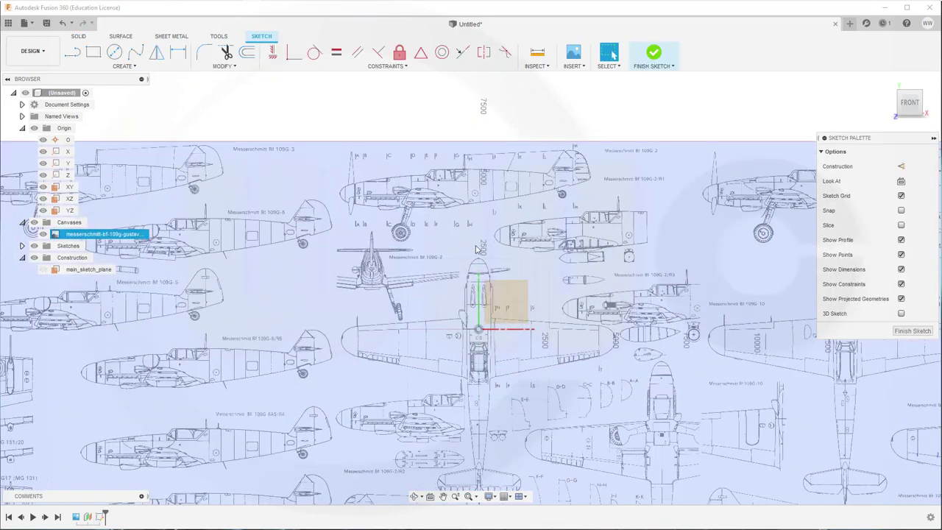
scroll(506, 192, "up", 1)
left_click(183, 90)
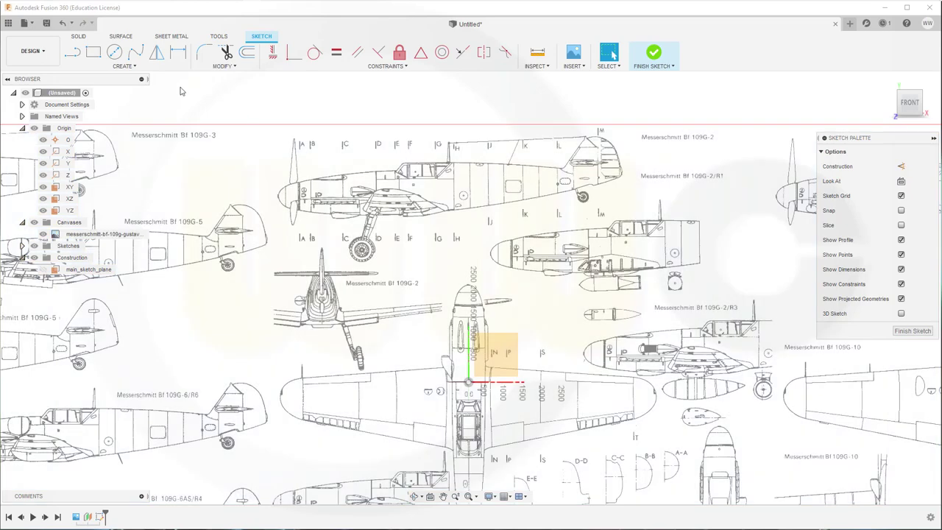
left_click(93, 52)
scroll(306, 135, "up", 3)
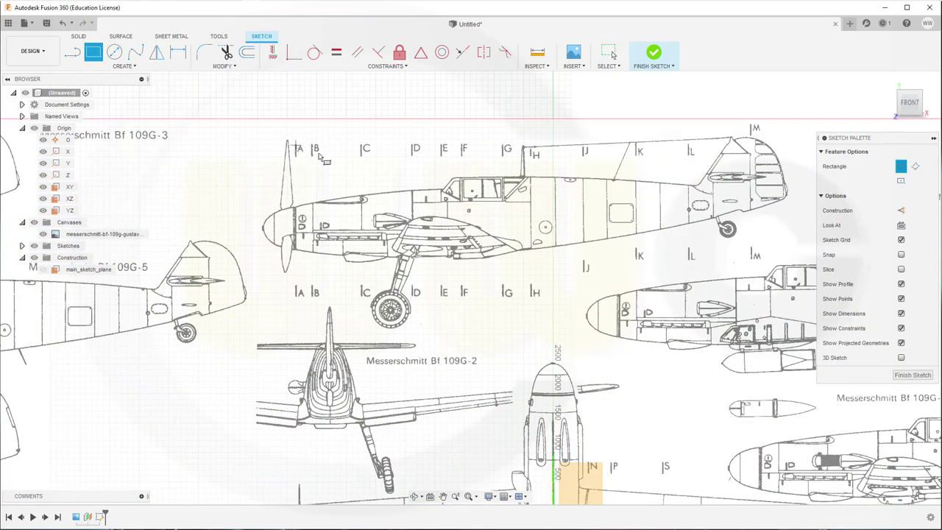
left_click(296, 145)
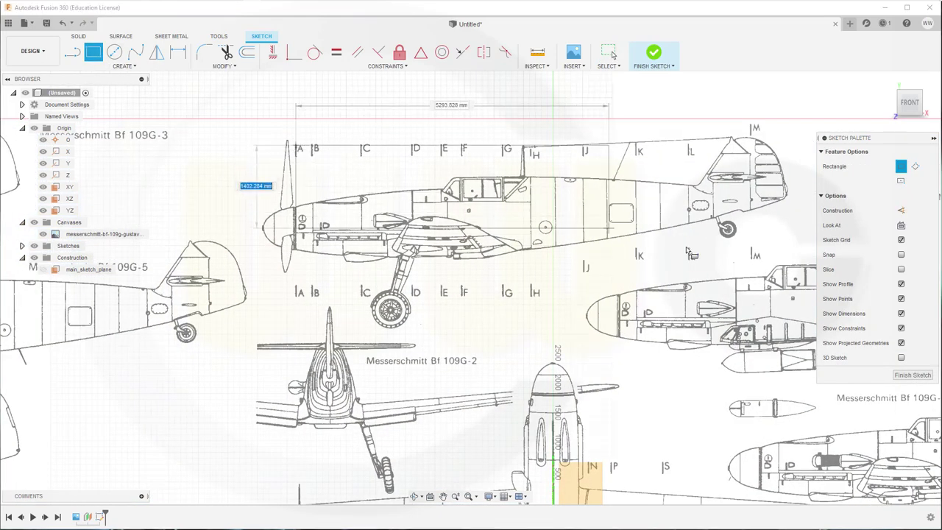
left_click(751, 258)
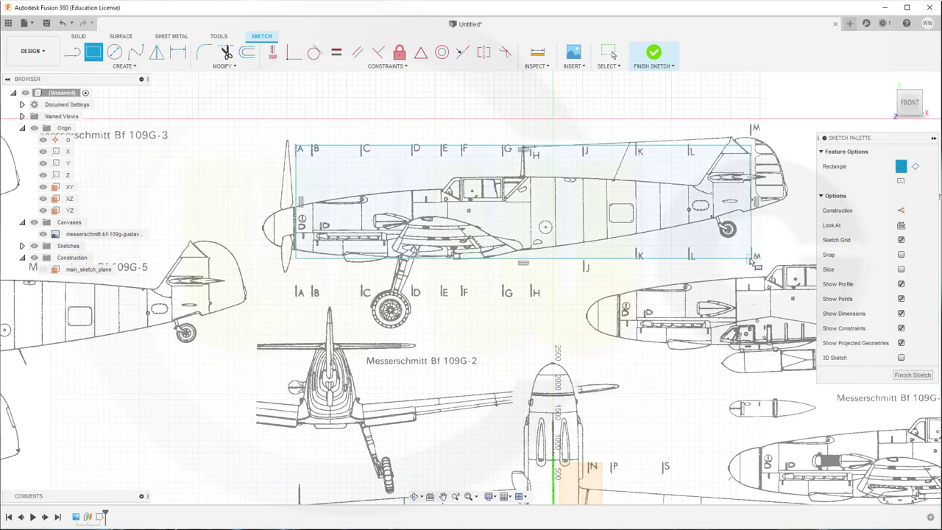
key("Escape")
left_click(397, 136)
Step: Draw a vertical line at station B from the rectangle's top edge to its bottom edge
left_click(389, 146)
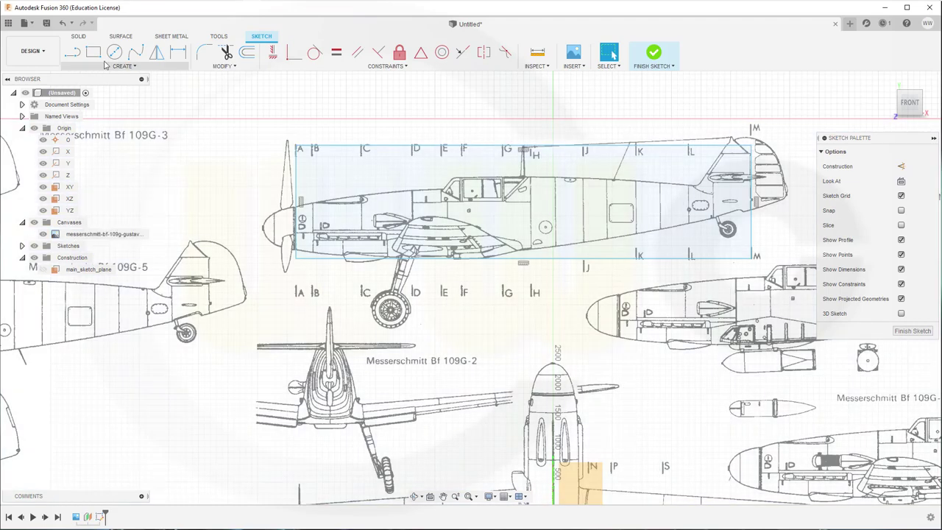
left_click(74, 59)
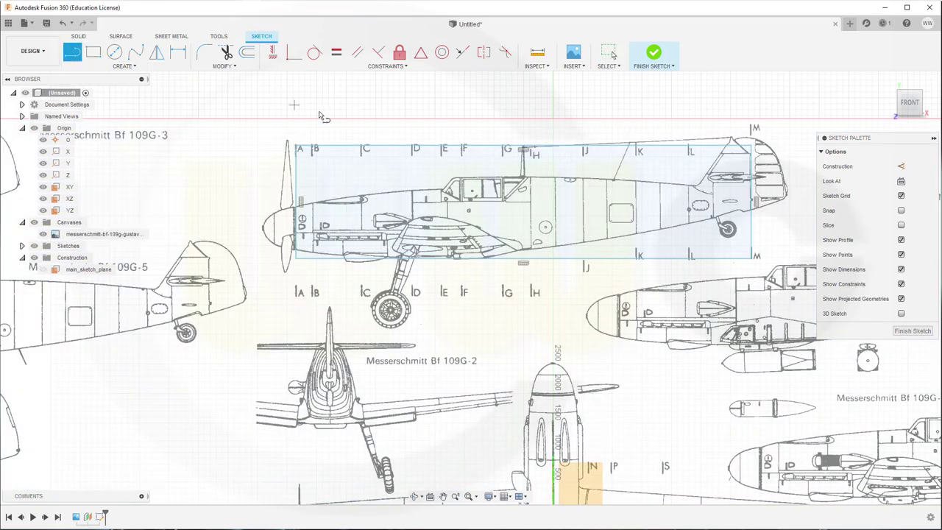
left_click(310, 134)
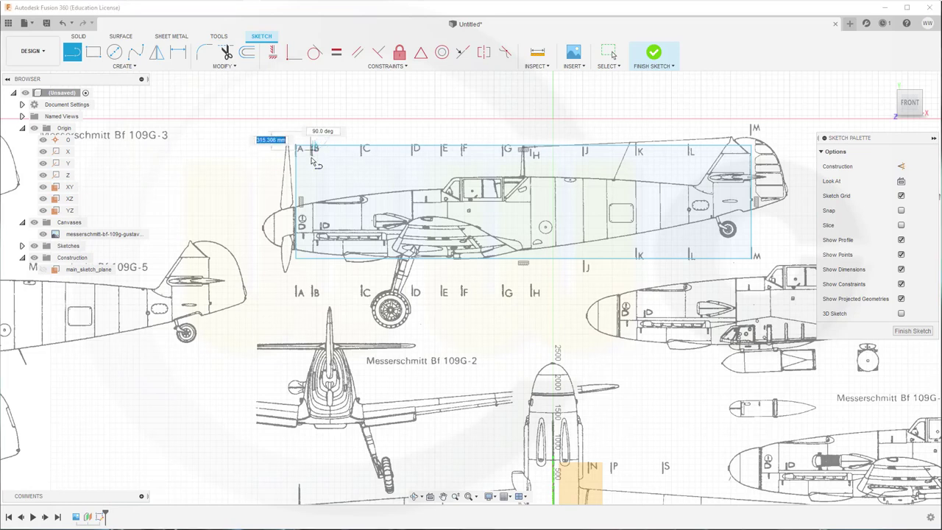
left_click(311, 265)
key("Escape")
left_click(249, 148)
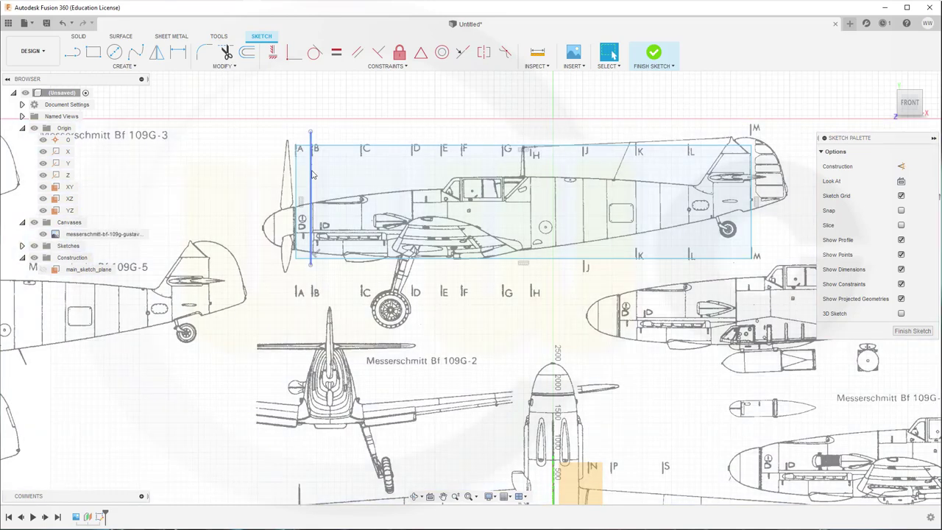
Step: Move the station B line with Move/Copy to place lines at stations C and D
left_click(310, 172)
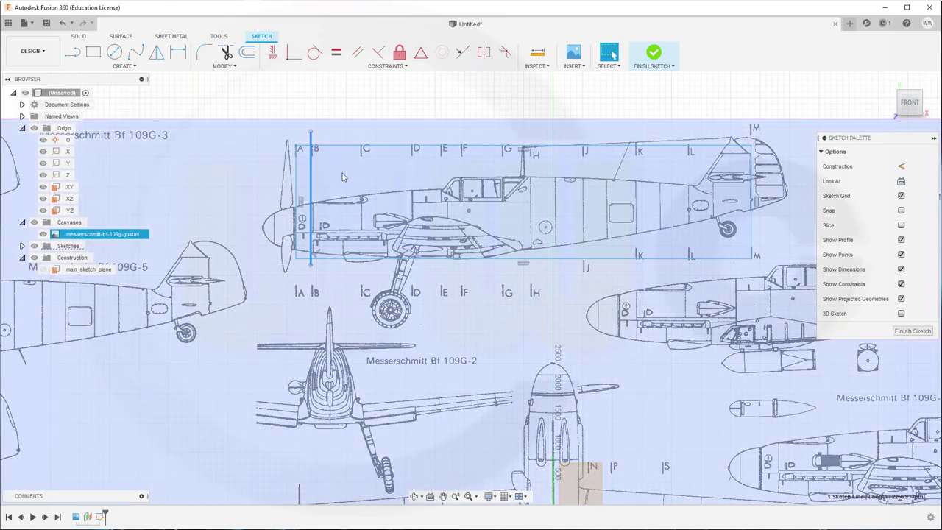
key("m")
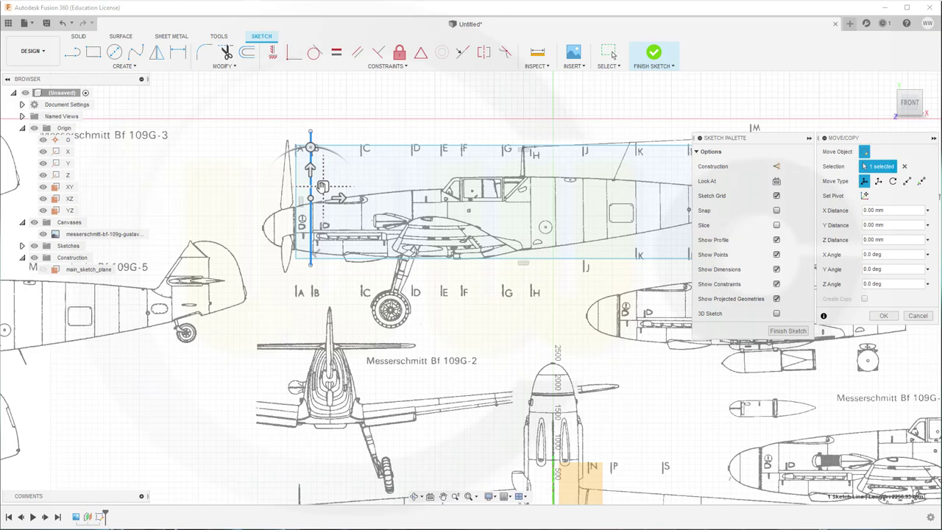
left_click_drag(322, 187, 371, 185)
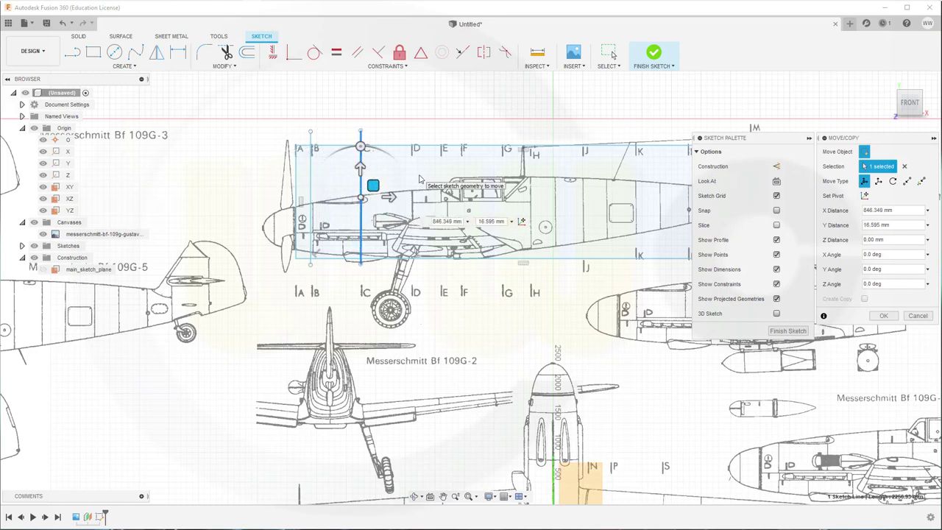
left_click(882, 316)
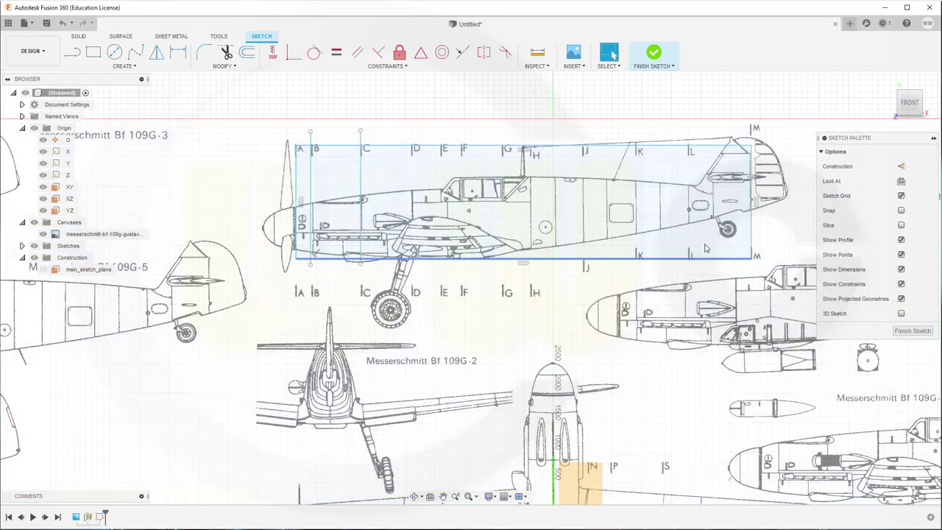
left_click(432, 191)
key("m")
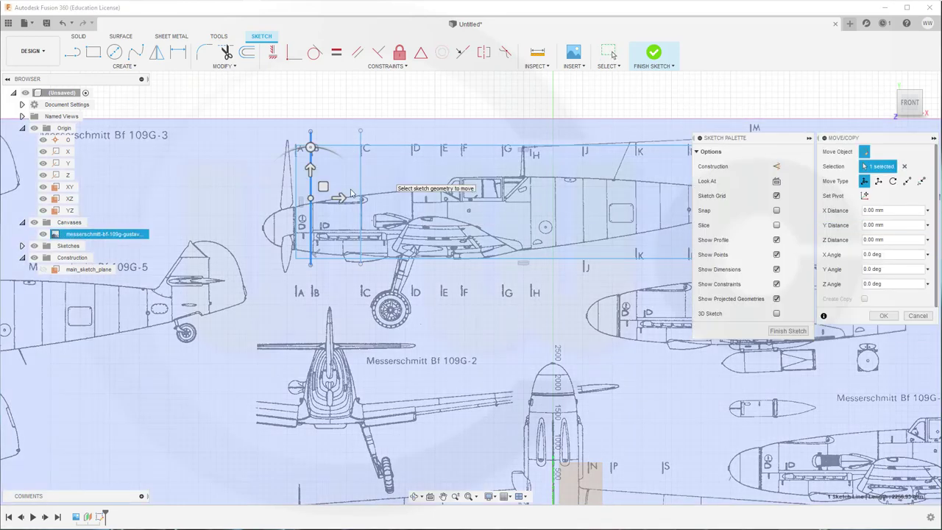
left_click_drag(322, 184, 426, 191)
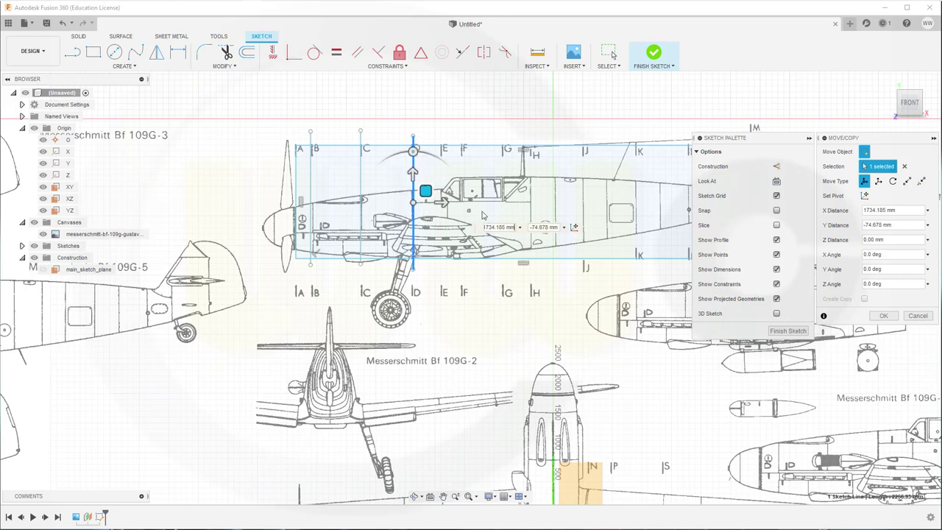
left_click(883, 315)
left_click(384, 218)
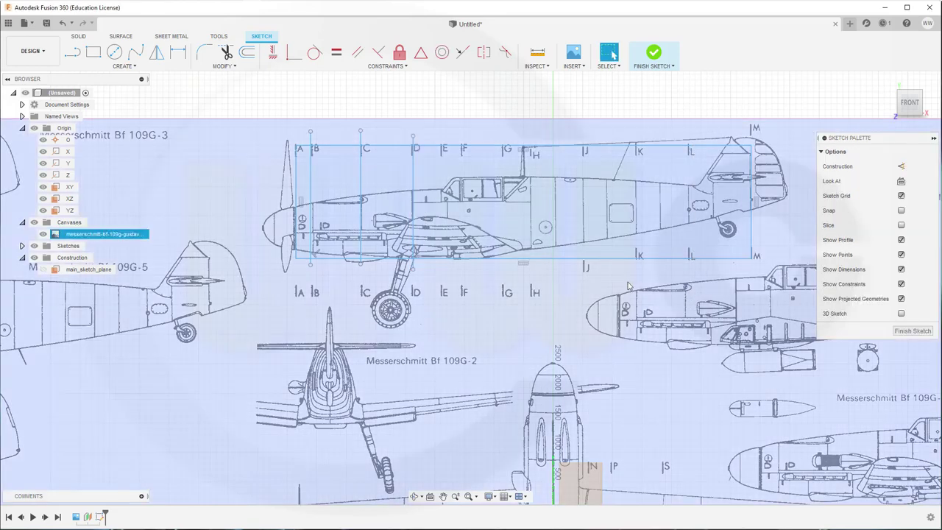
Step: Place further vertical lines at stations E, F and G with Move/Copy
left_click(310, 220)
key("m")
left_click_drag(322, 187, 453, 190)
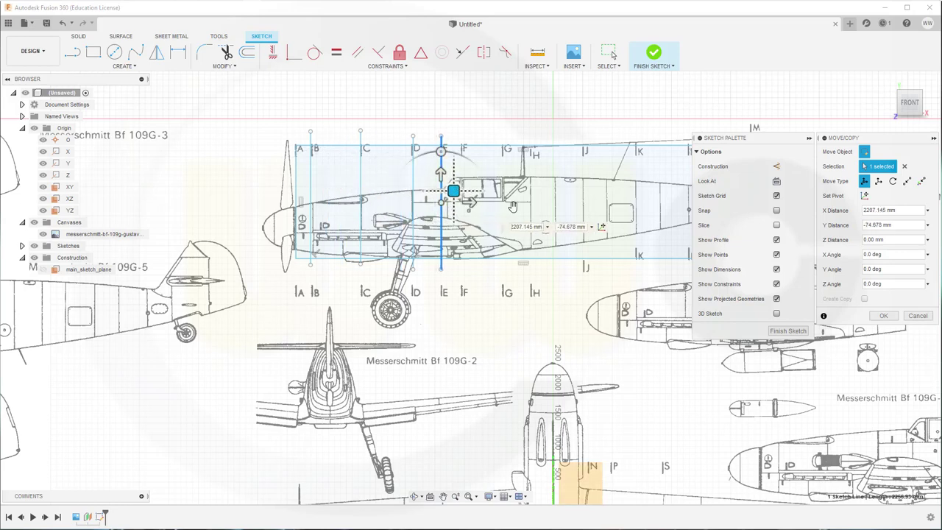
left_click(883, 315)
left_click(678, 247)
left_click(310, 188)
key("m")
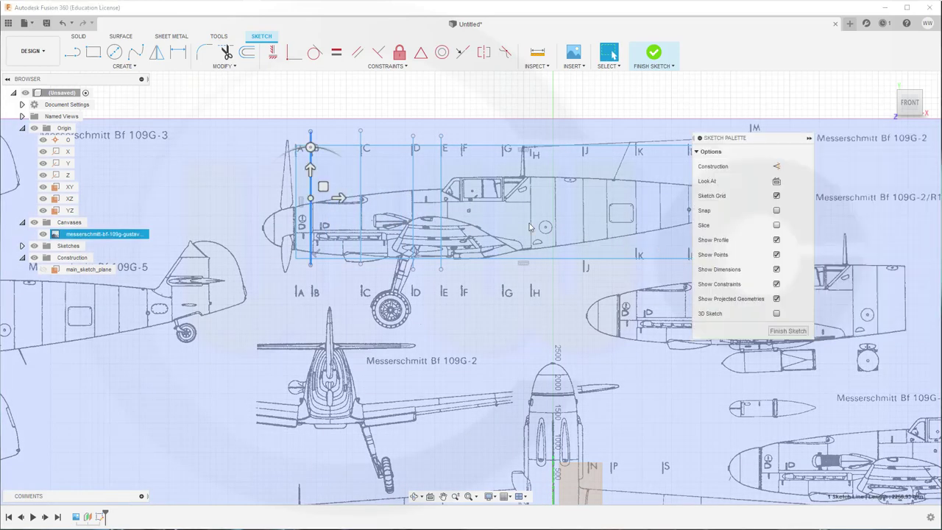
mouse_move(326, 184)
left_mouse_down()
mouse_move(479, 200)
mouse_move(475, 193)
left_mouse_up()
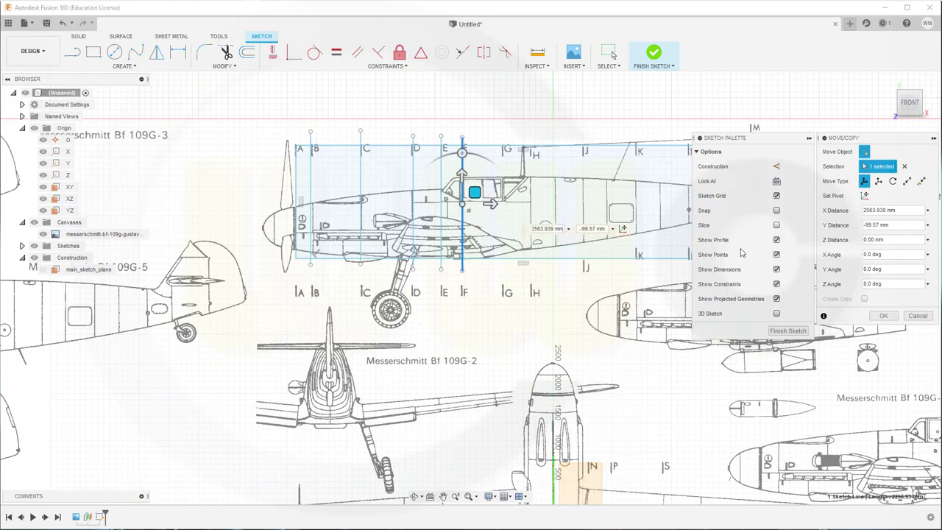
left_click(883, 316)
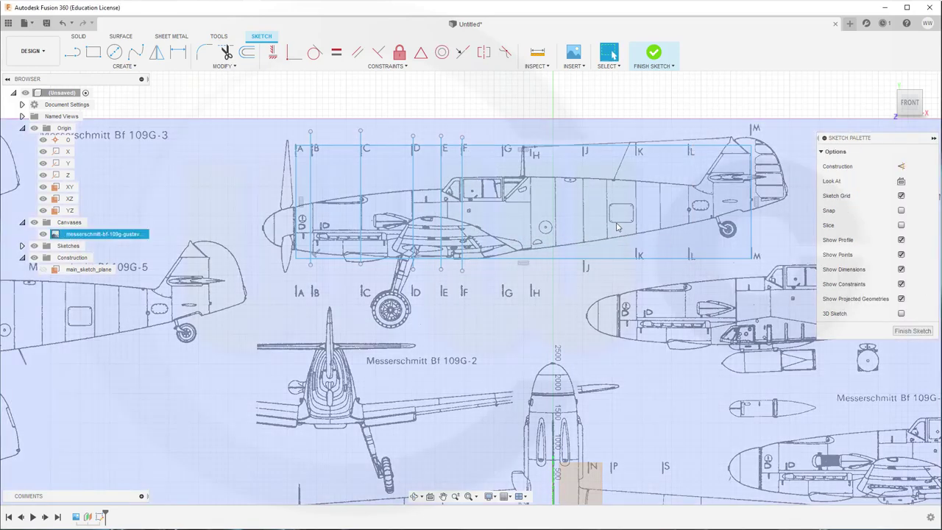
key("m")
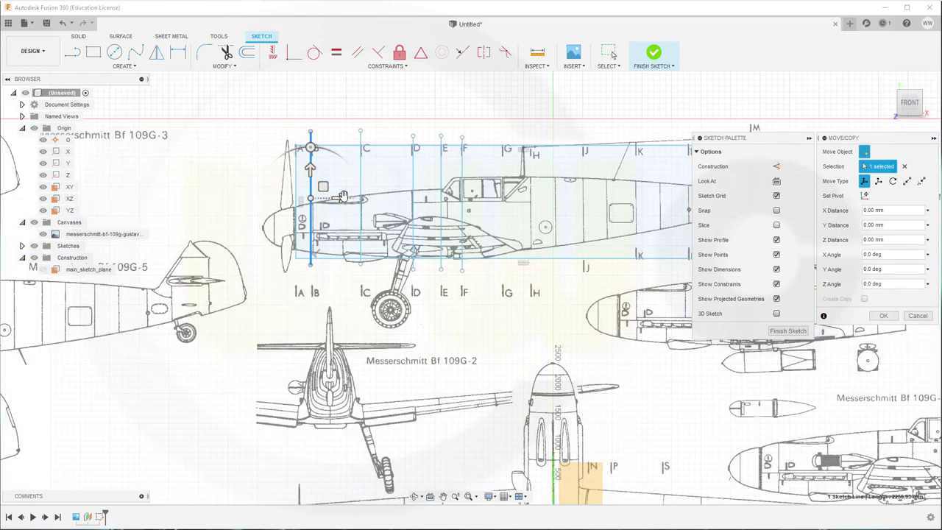
left_click_drag(322, 187, 513, 192)
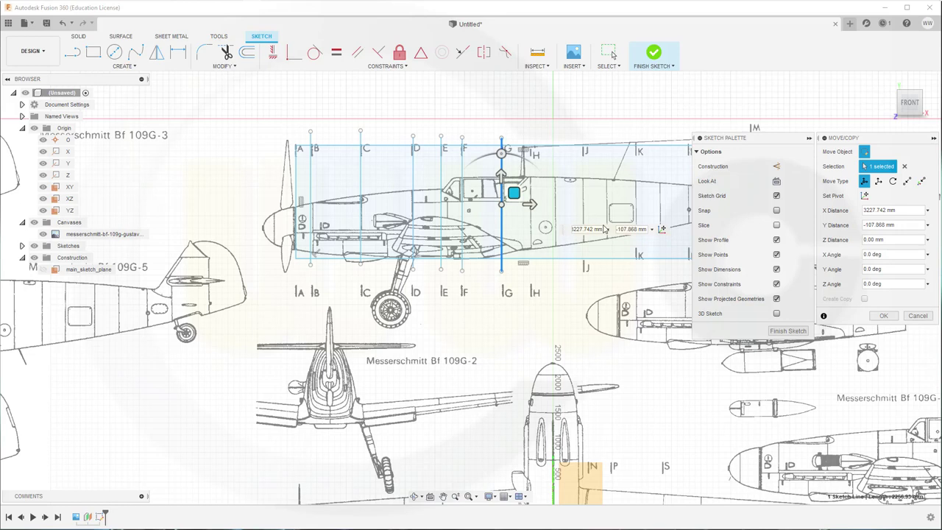
left_click(882, 315)
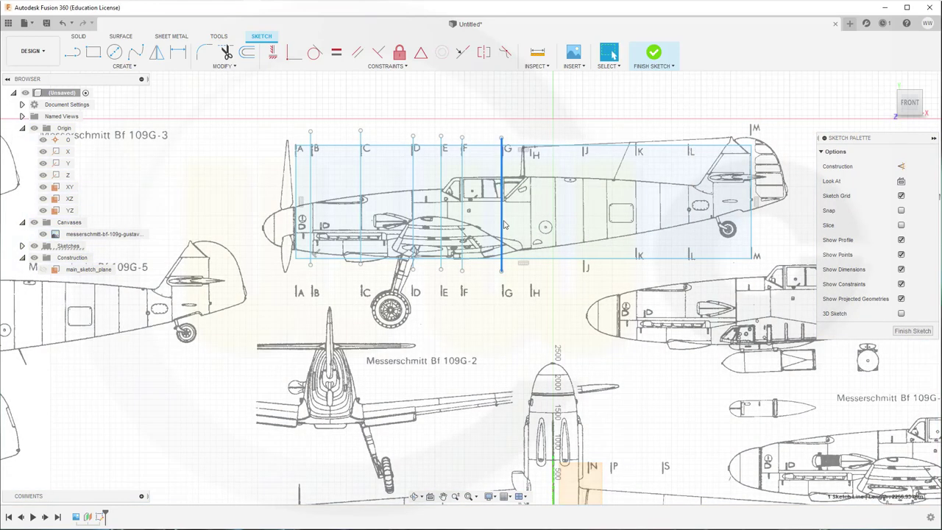
Step: Slide station lines onto stations H and J
left_click(542, 242)
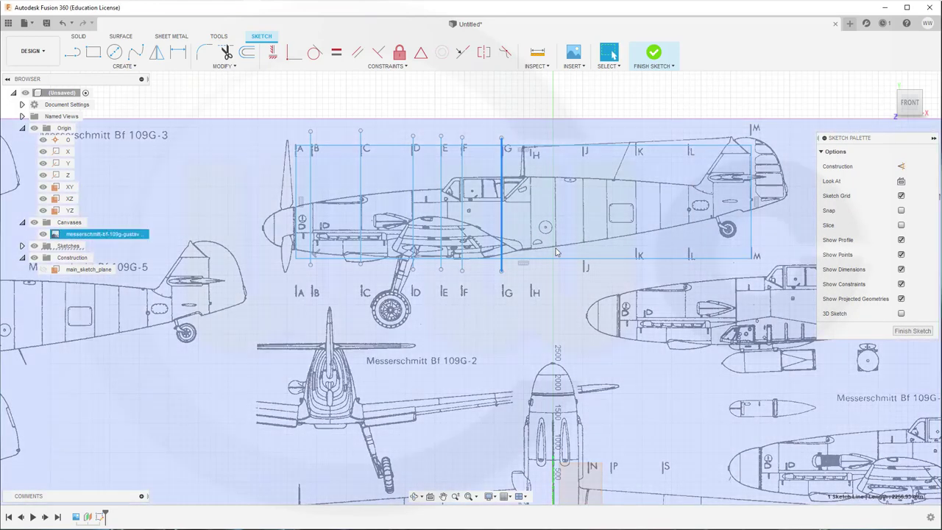
key("m")
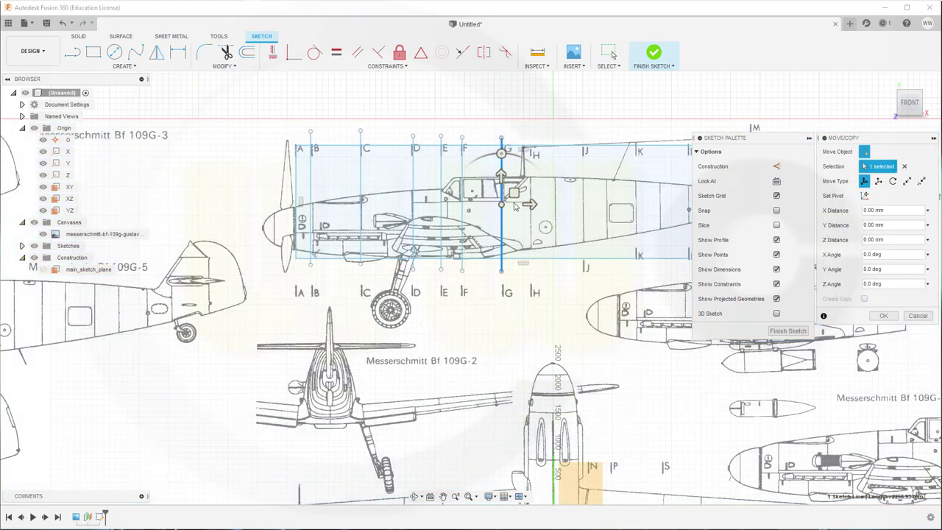
left_click_drag(513, 193, 540, 196)
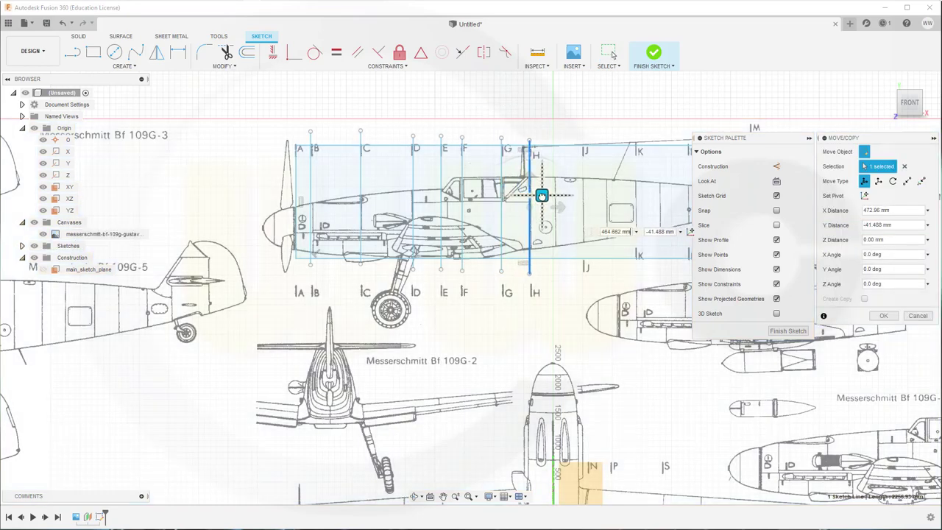
left_click(883, 314)
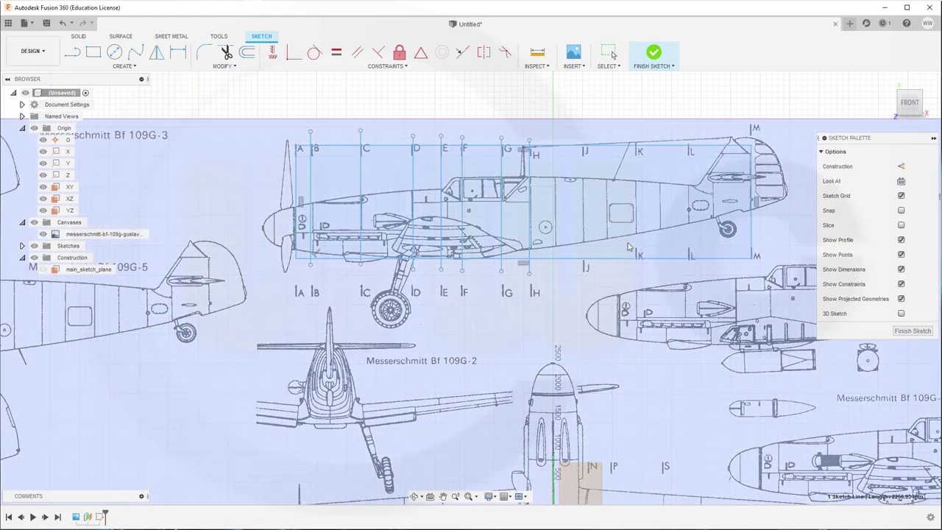
left_click(529, 213)
key("m")
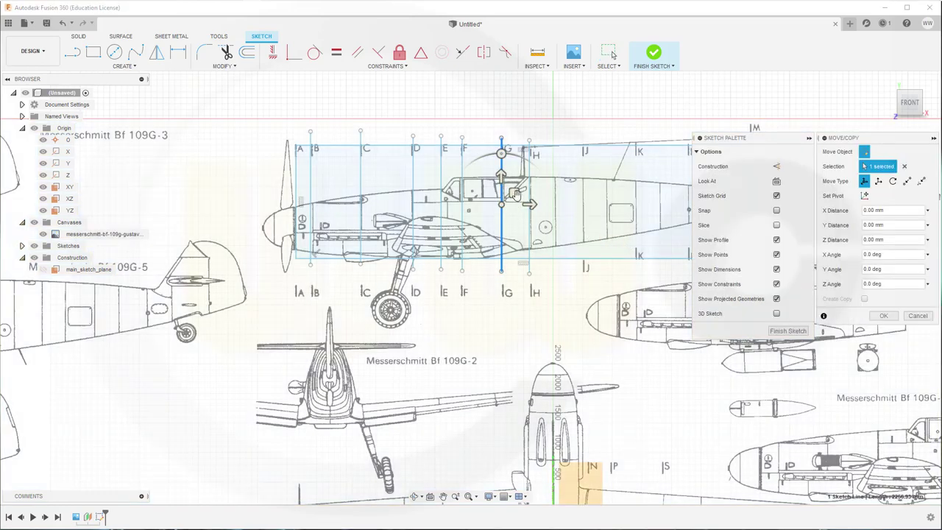
left_click_drag(524, 195, 596, 197)
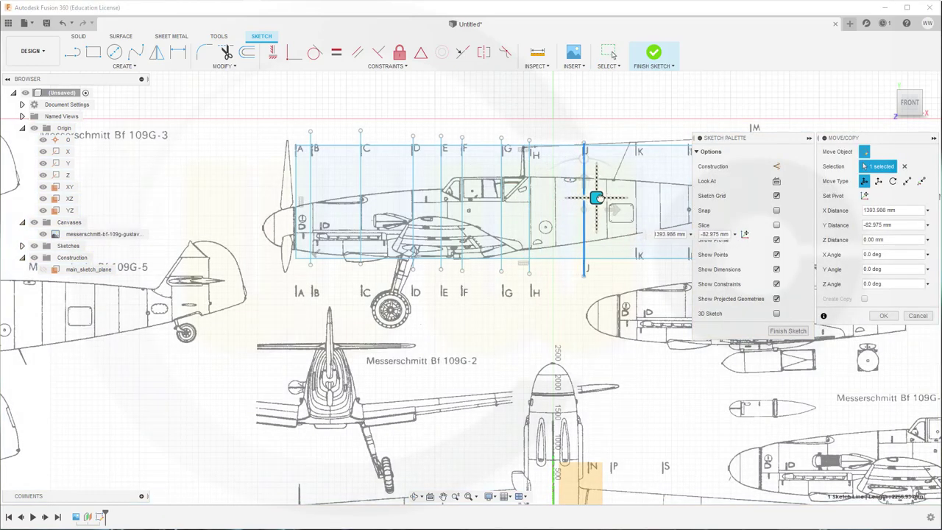
left_click(882, 315)
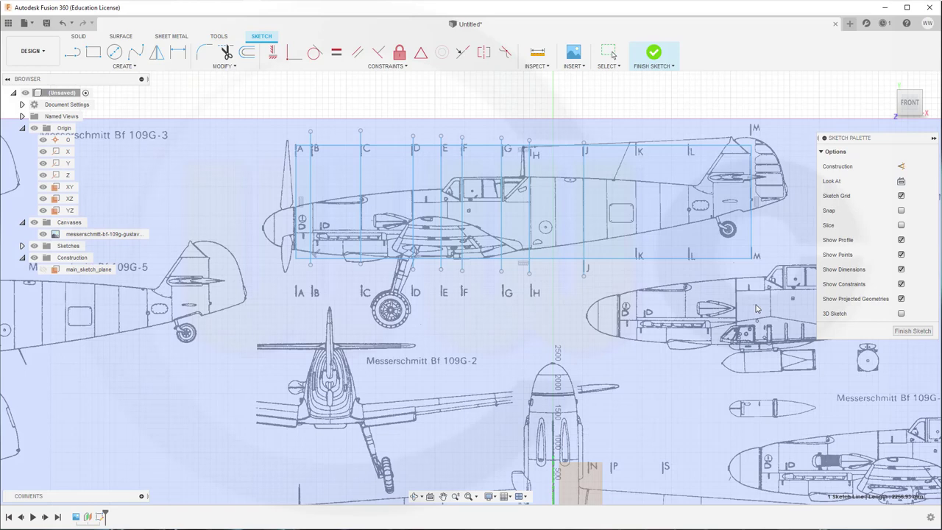
Step: Pan toward the tail and move station lines onto stations J and K
middle_click_drag(704, 322, 527, 318)
left_click(325, 224)
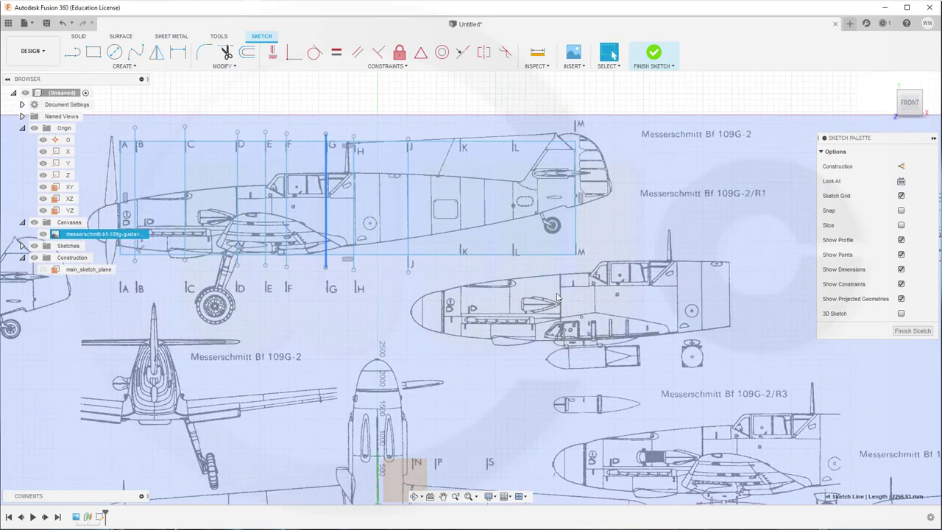
key("m")
left_click_drag(336, 188, 420, 192)
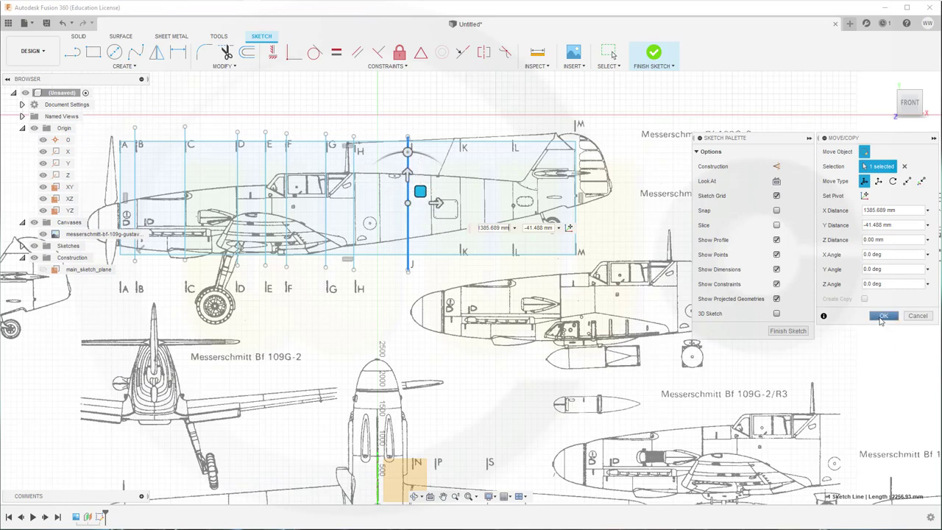
left_click(880, 317)
key("m")
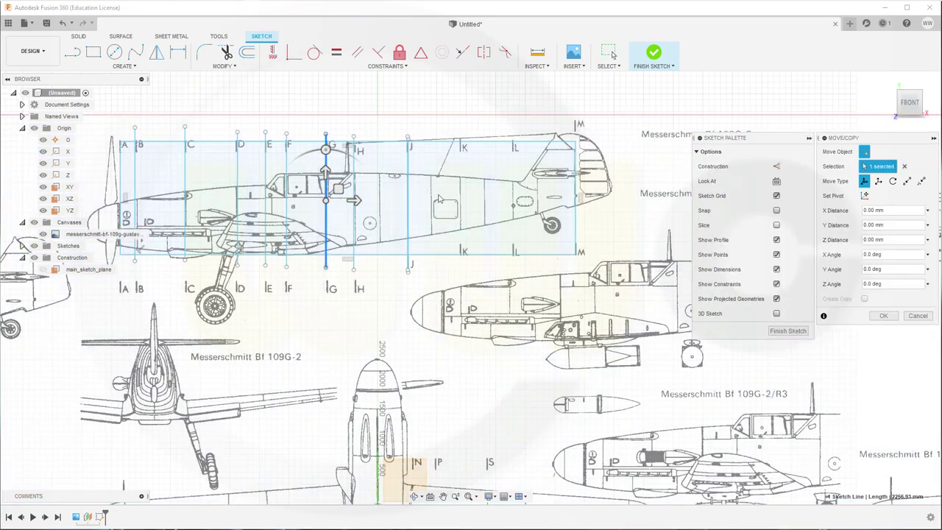
left_click_drag(337, 188, 473, 190)
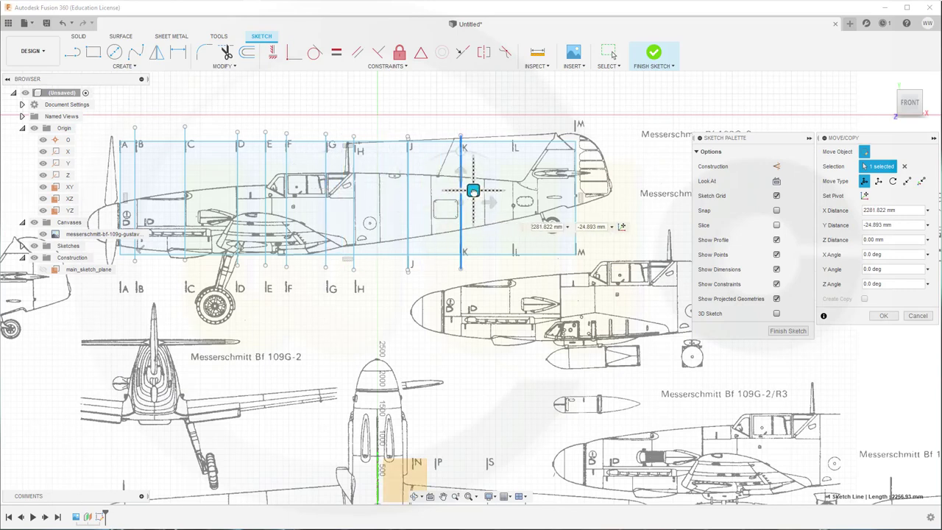
left_click(883, 316)
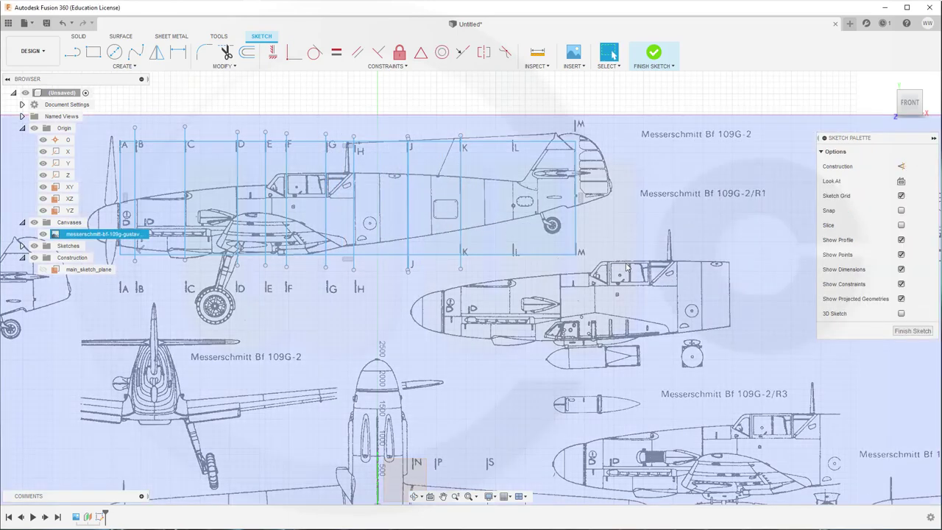
Step: Move another station line onto station L and recentre the side-view fuselage
left_click(325, 198)
key("m")
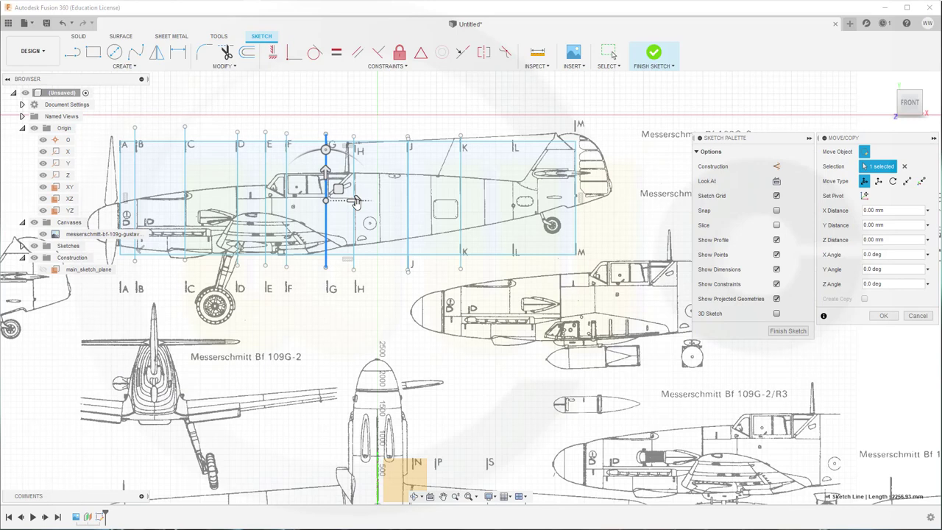
left_click_drag(337, 188, 524, 187)
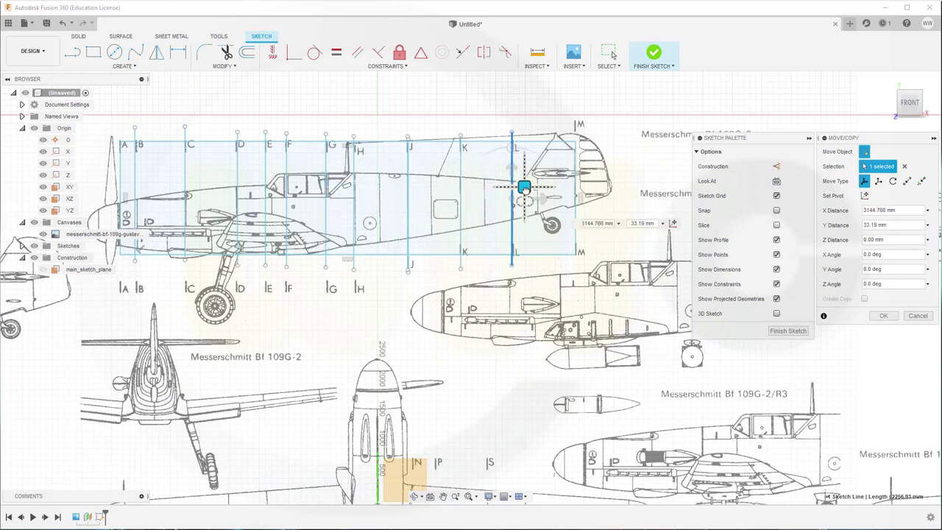
left_click(881, 315)
left_click(409, 301)
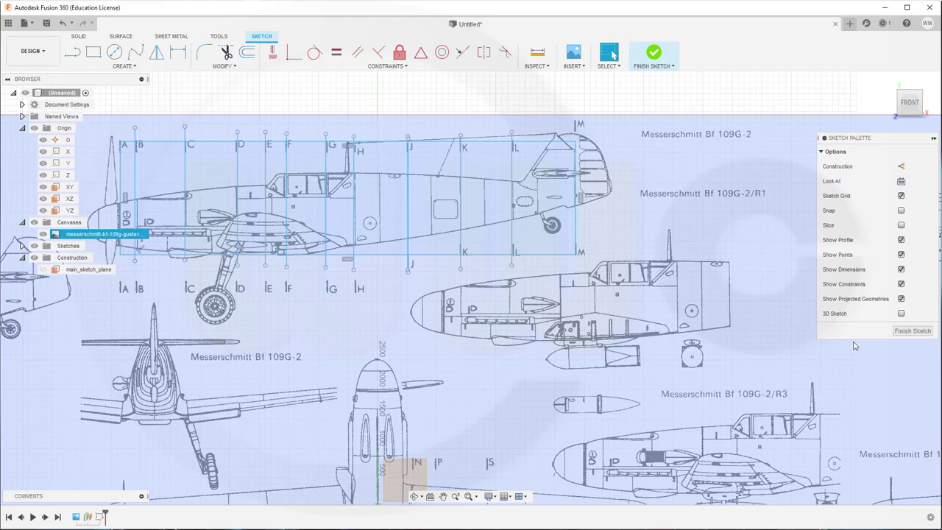
middle_click_drag(460, 285, 546, 296)
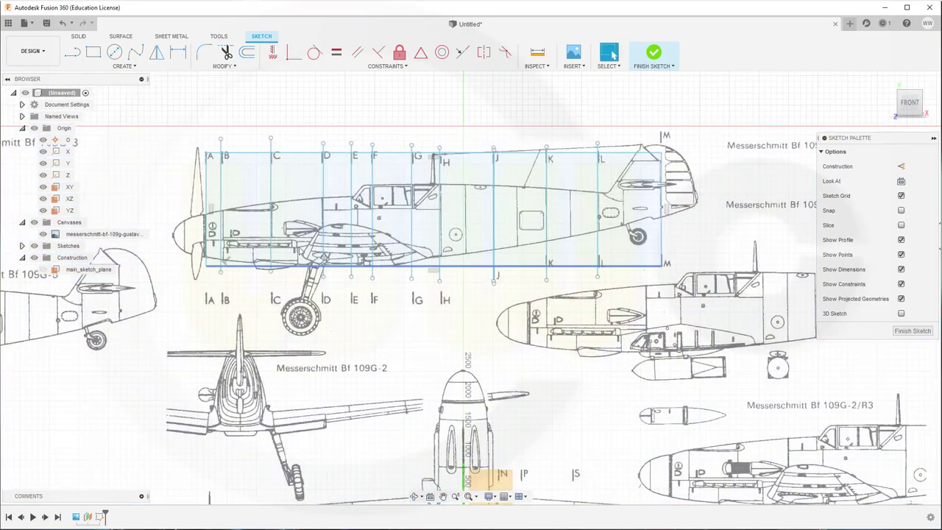
Step: Trim the station line end overhanging the top of the frame near station H
scroll(213, 235, "up", 2)
scroll(214, 236, "up", 2)
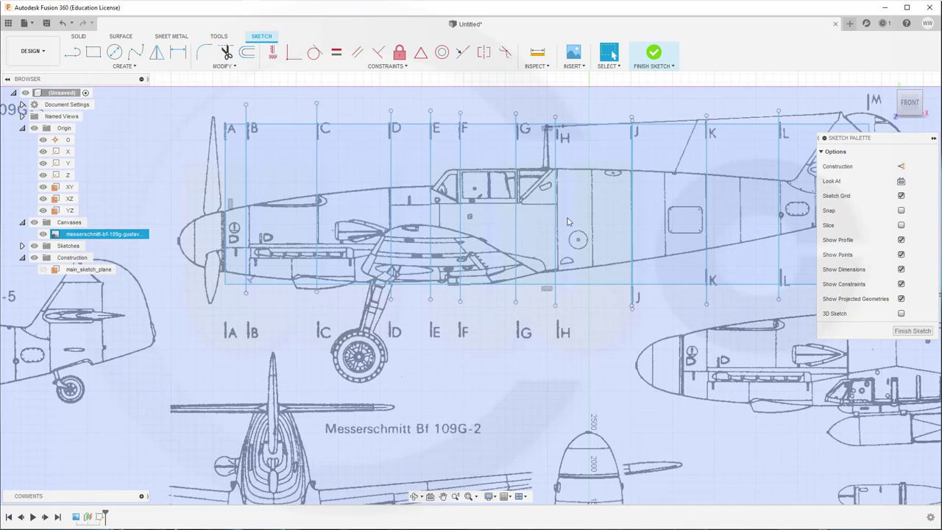
scroll(567, 222, "down", 1)
key("Escape")
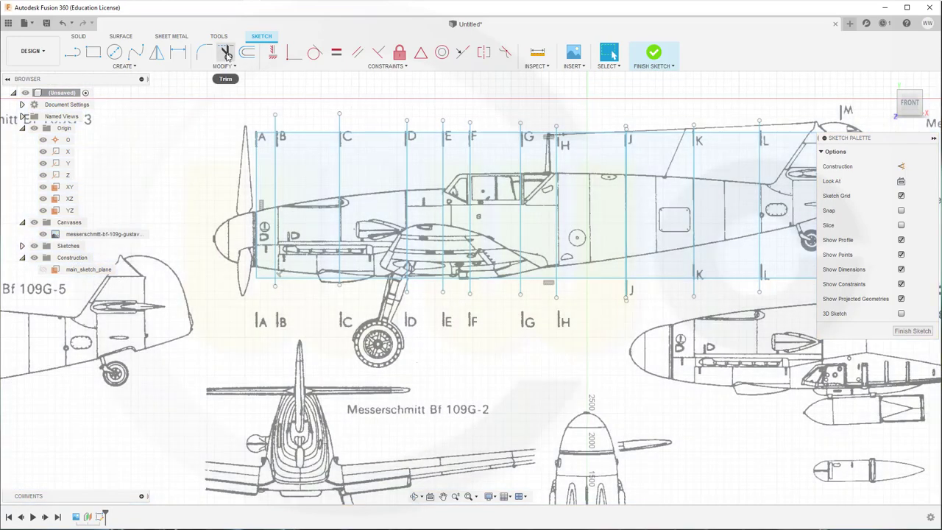
left_click(225, 53)
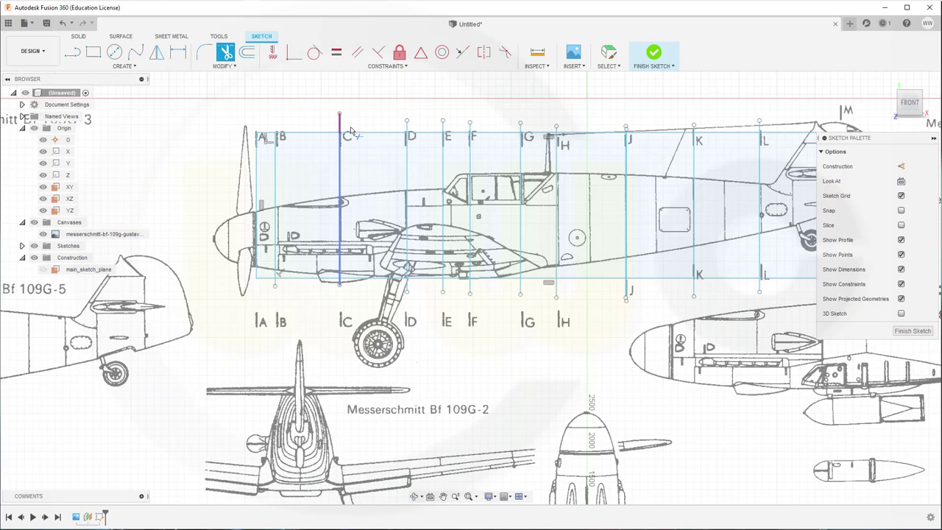
scroll(475, 300, "up", 5)
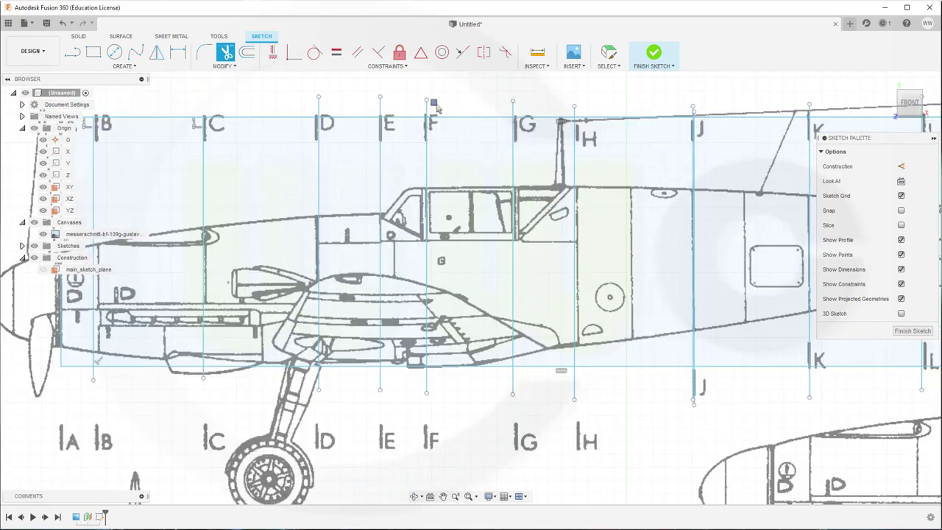
left_click(587, 115)
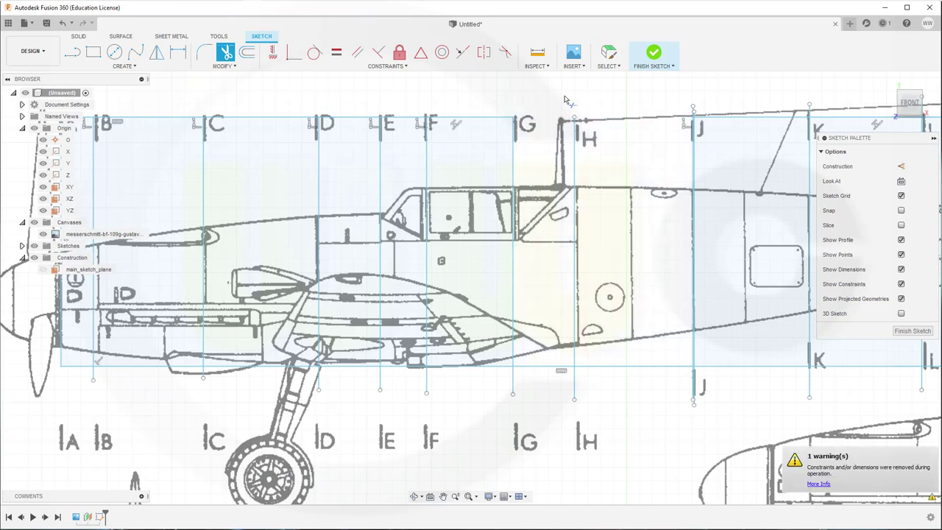
key("Escape")
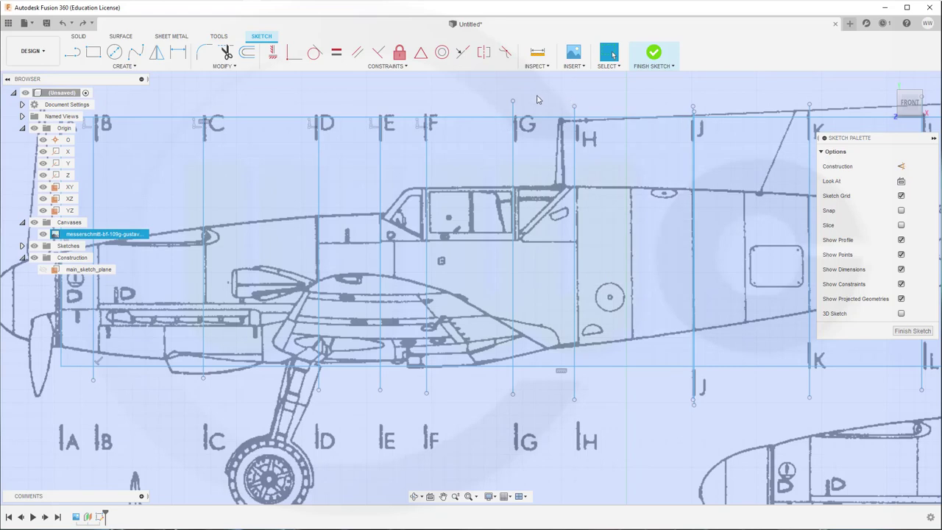
Step: Trim another station line's overhanging top end
left_click(537, 100)
left_click(225, 53)
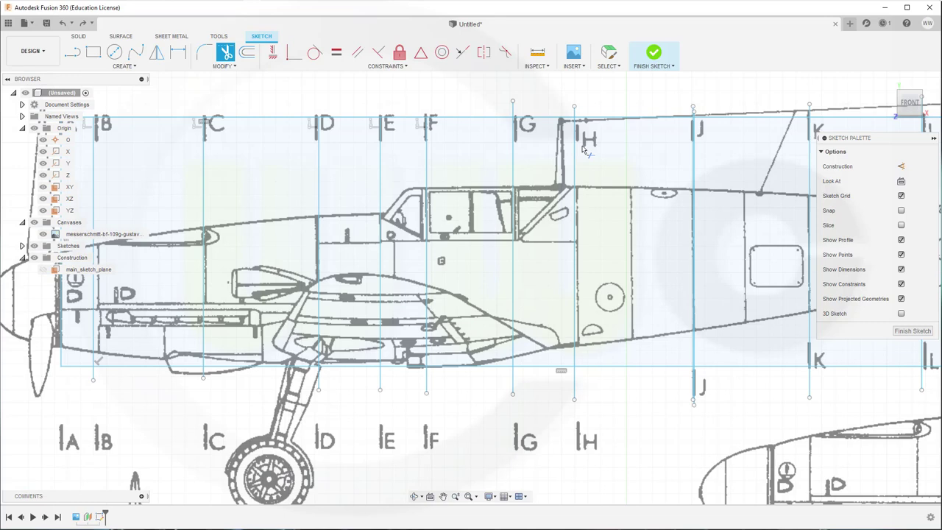
scroll(528, 127, "up", 5)
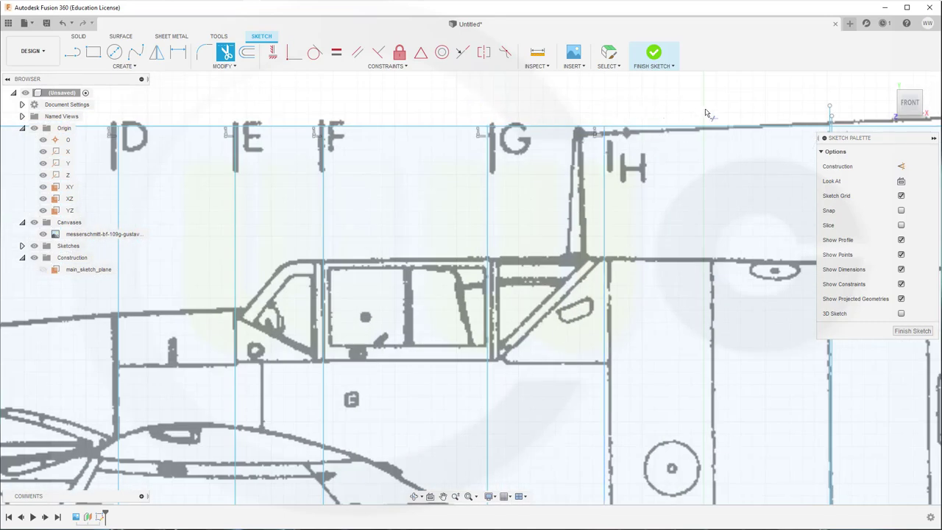
left_click(830, 115)
Step: With Trim reactivated, pan across stations A through L and the landing gear to check overhangs
mouse_move(815, 100)
middle_mouse_down()
mouse_move(567, 83)
mouse_move(597, 91)
mouse_move(592, 100)
middle_mouse_up()
scroll(592, 101, "up", 10)
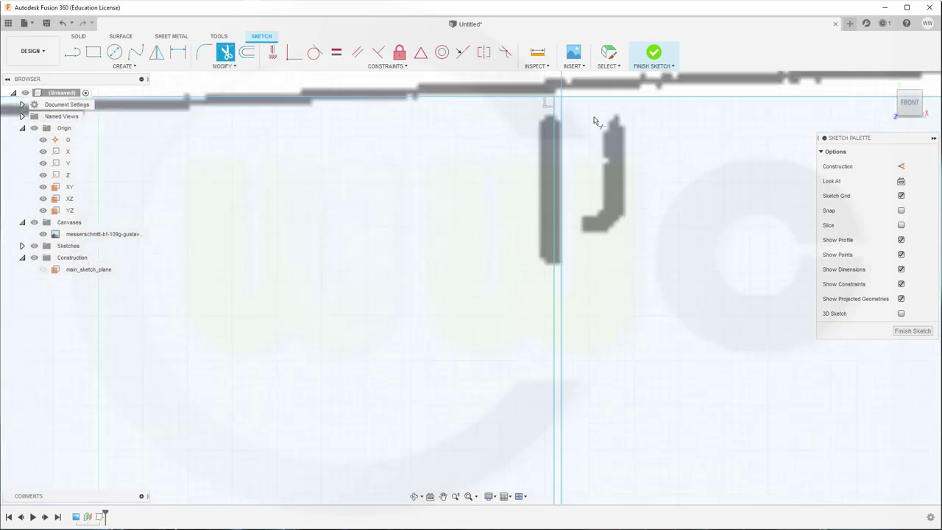
scroll(631, 179, "down", 6)
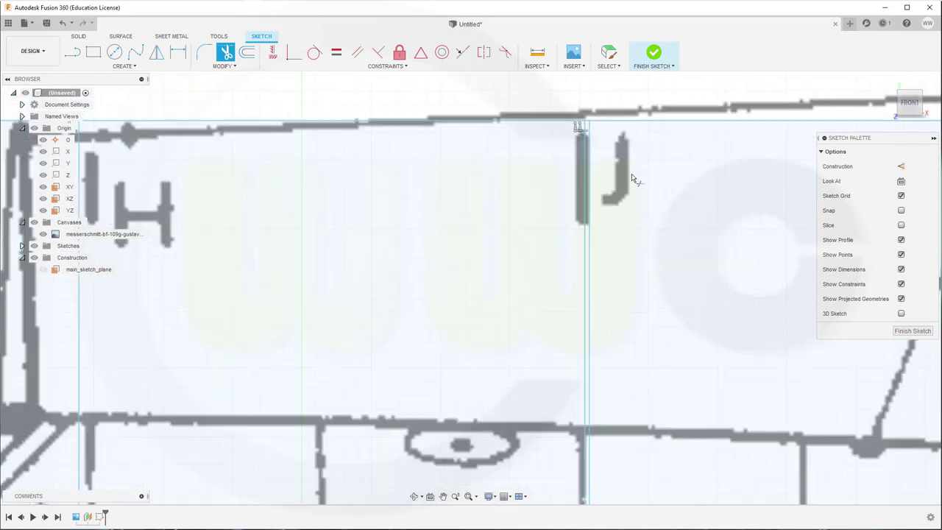
scroll(728, 213, "down", 3)
mouse_move(752, 225)
middle_mouse_down()
mouse_move(590, 225)
mouse_move(349, 203)
mouse_move(342, 177)
middle_mouse_up()
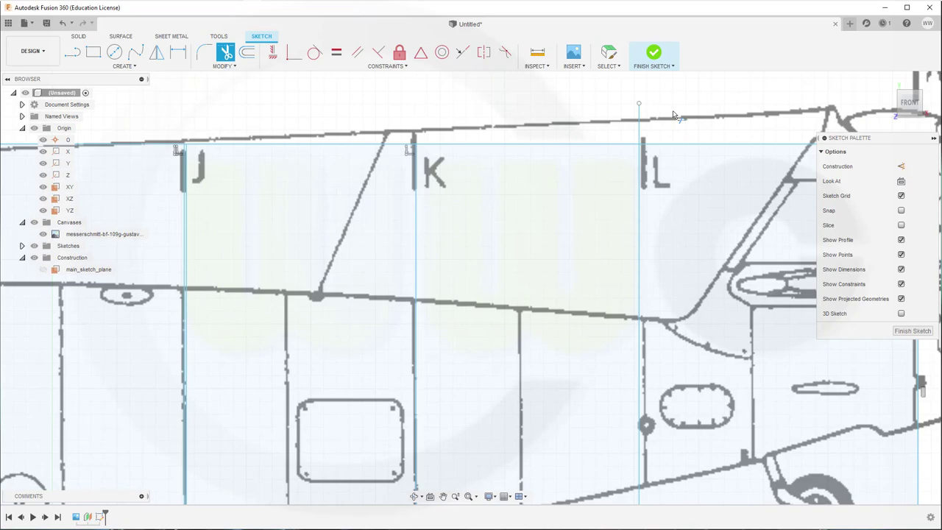
mouse_move(684, 206)
middle_mouse_down()
mouse_move(311, 208)
mouse_move(339, 202)
mouse_move(486, 353)
mouse_move(589, 176)
mouse_move(646, 41)
middle_mouse_up()
key("t")
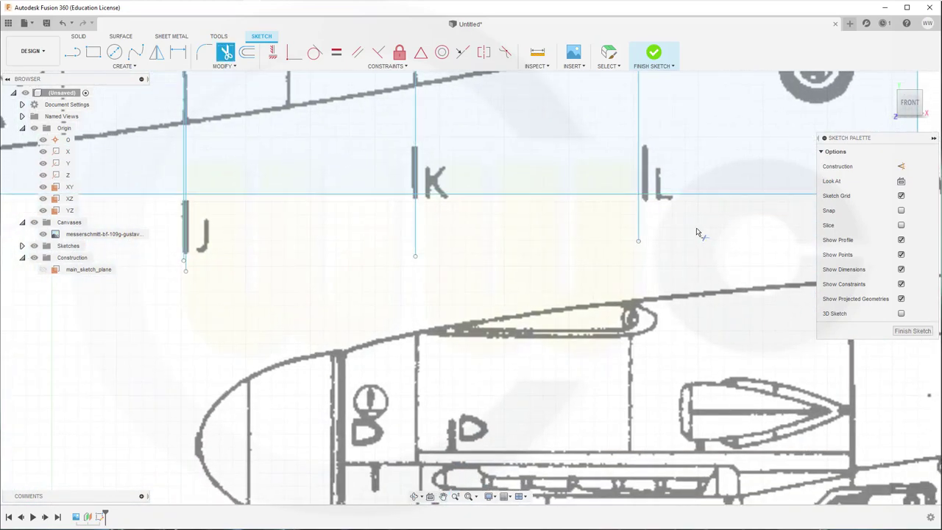
mouse_move(168, 257)
middle_mouse_down()
mouse_move(220, 346)
mouse_move(715, 346)
mouse_move(642, 257)
middle_mouse_up()
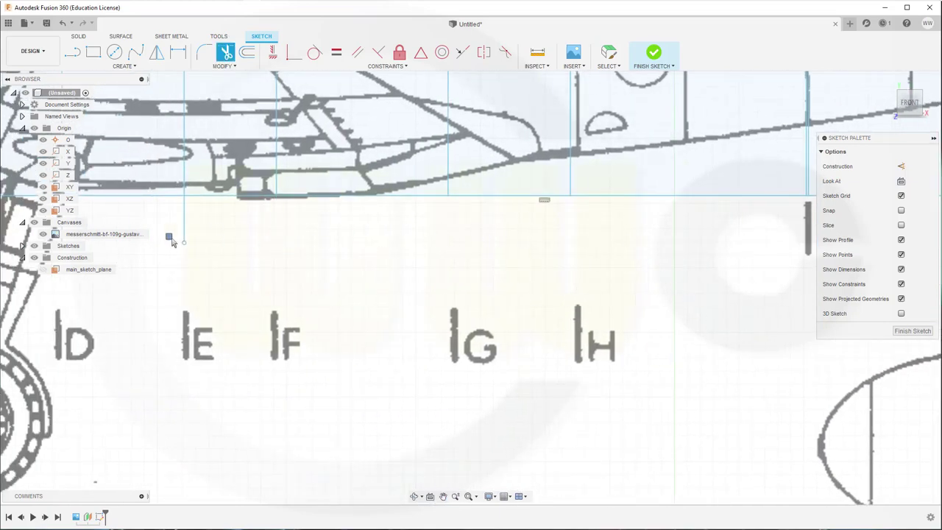
middle_click_drag(159, 323, 792, 381)
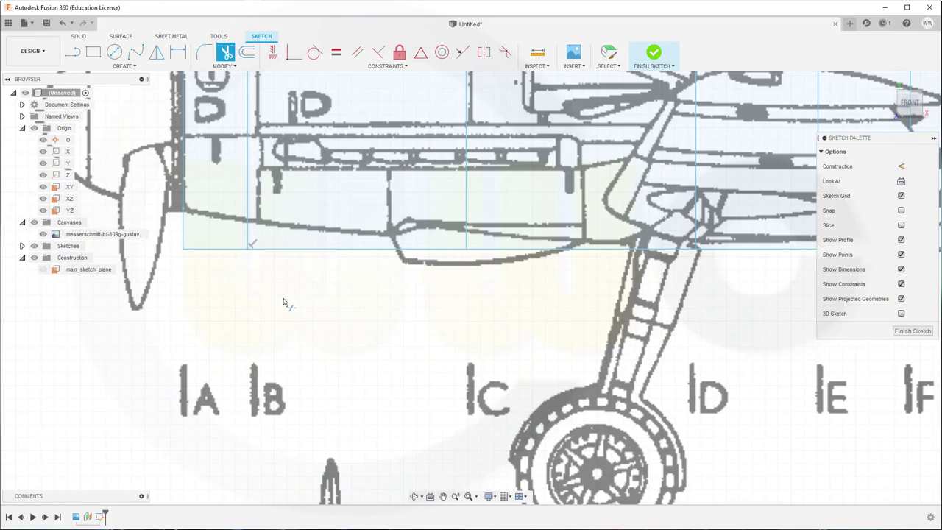
Step: Exit trim, bring the nose section into view, and shift the first station line right onto its frame
key("Escape")
left_click(412, 305)
scroll(390, 277, "down", 1)
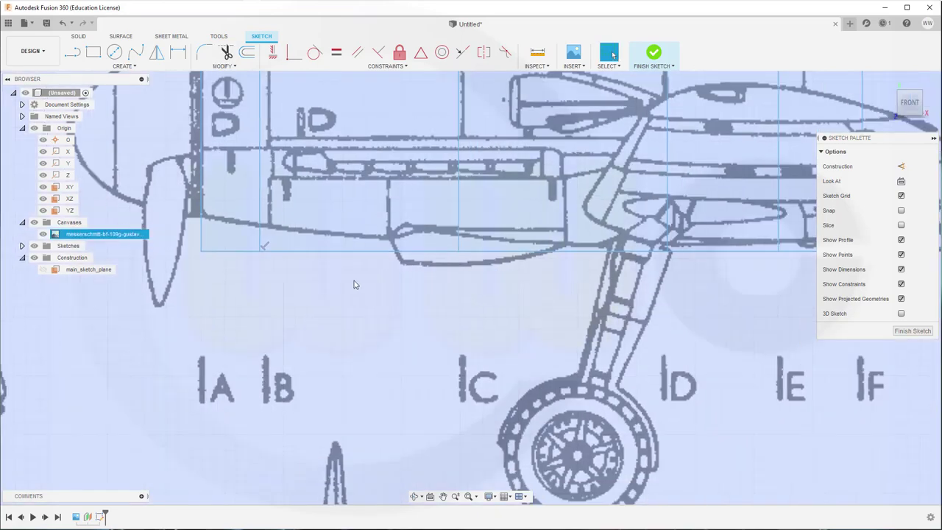
scroll(283, 198, "down", 5)
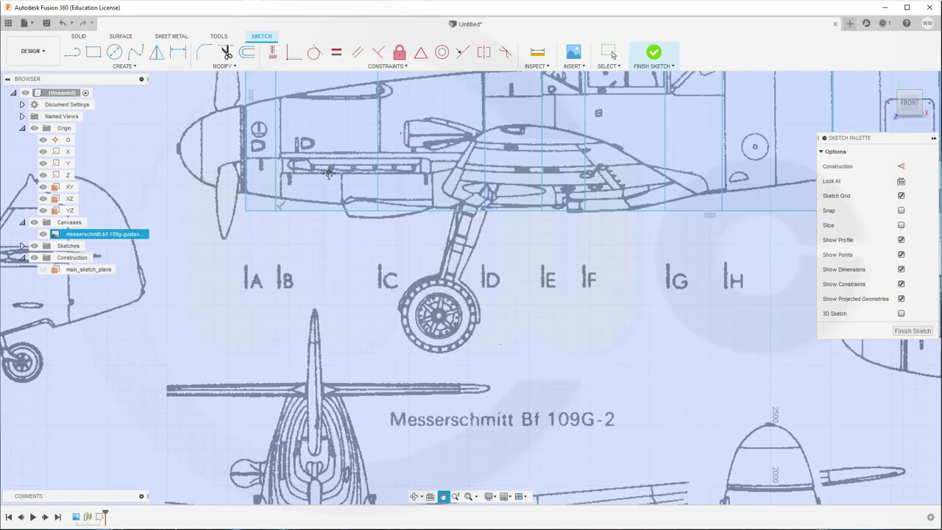
middle_click_drag(375, 217, 376, 295)
scroll(375, 296, "up", 4)
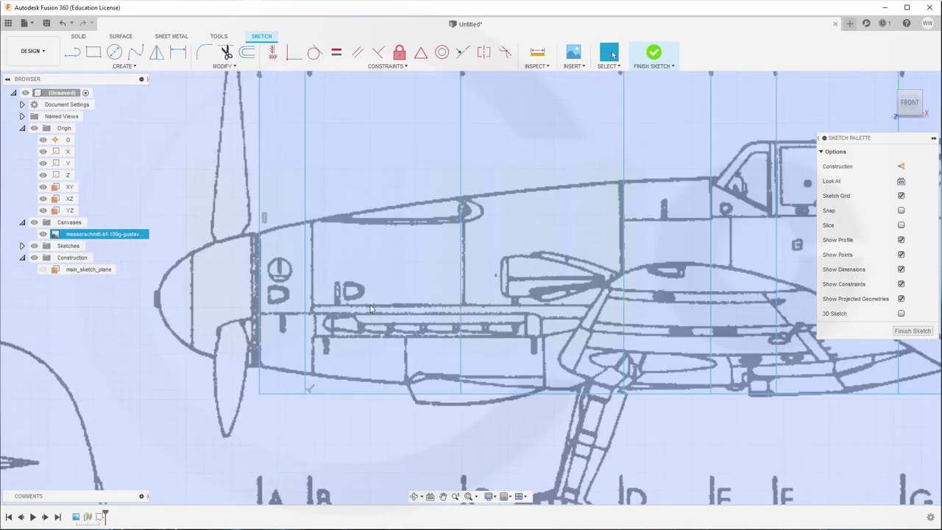
scroll(353, 292, "up", 1)
key("Escape")
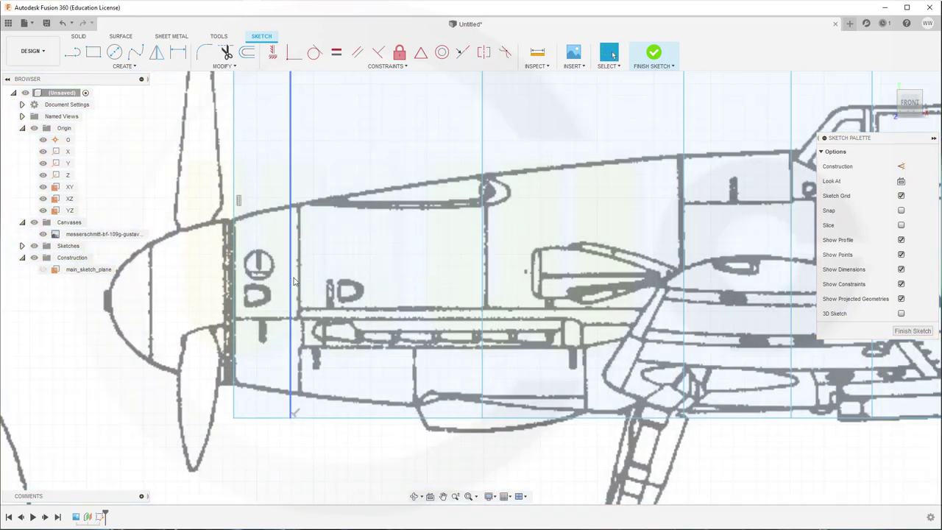
left_click_drag(291, 283, 300, 283)
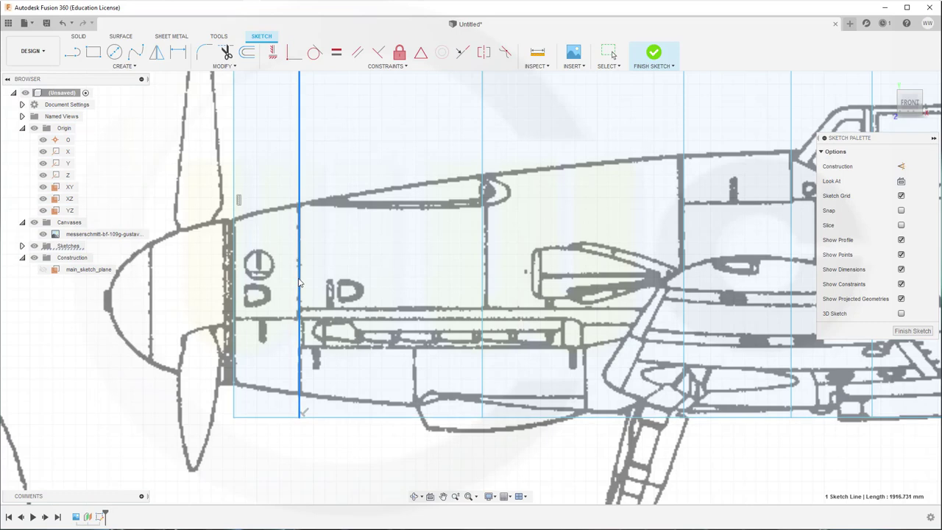
Step: Nudge the next two station lines toward the tail left onto their frame lines
left_click(474, 293)
left_click(487, 289)
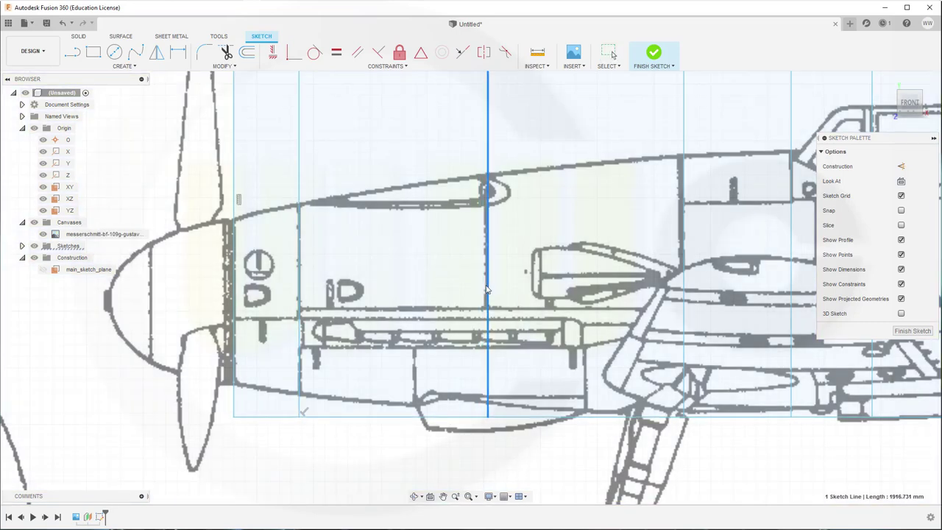
left_click_drag(487, 289, 486, 289)
left_click(634, 316)
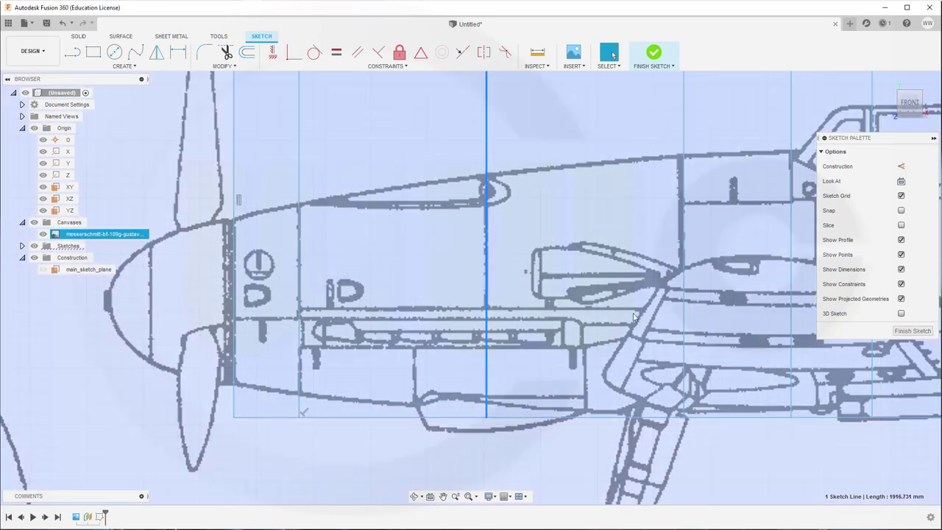
left_click(683, 275)
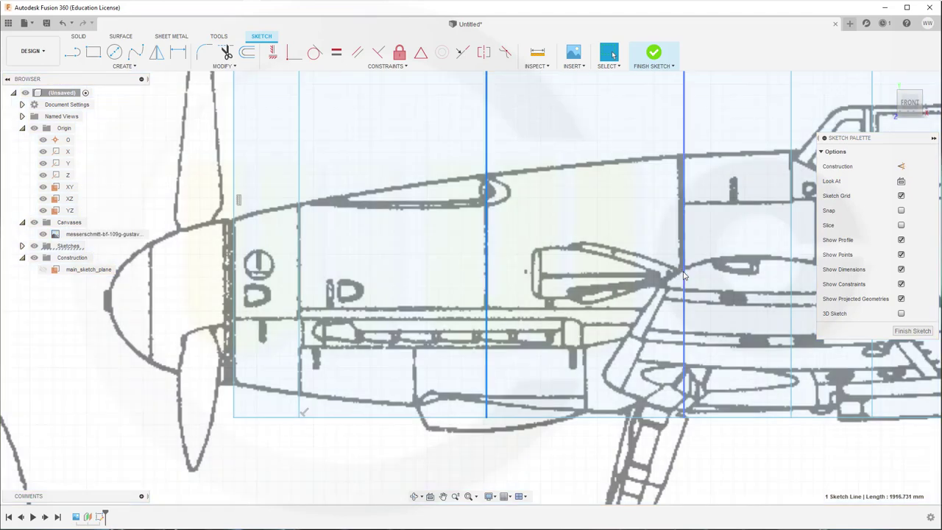
left_click_drag(684, 275, 682, 277)
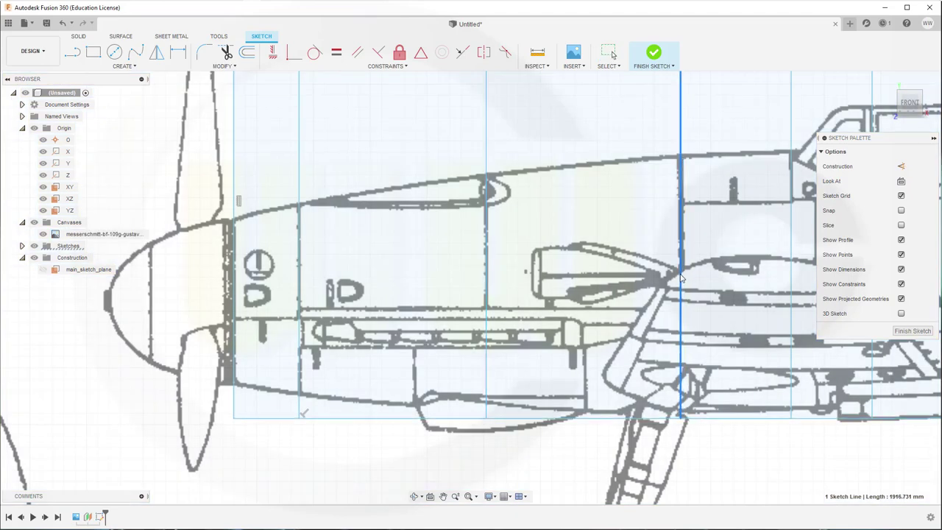
left_click(683, 280)
Step: Around the cockpit, shift the next station line and the H station line right onto their markers
middle_click_drag(671, 301, 419, 279)
left_click(377, 263)
left_click(414, 256)
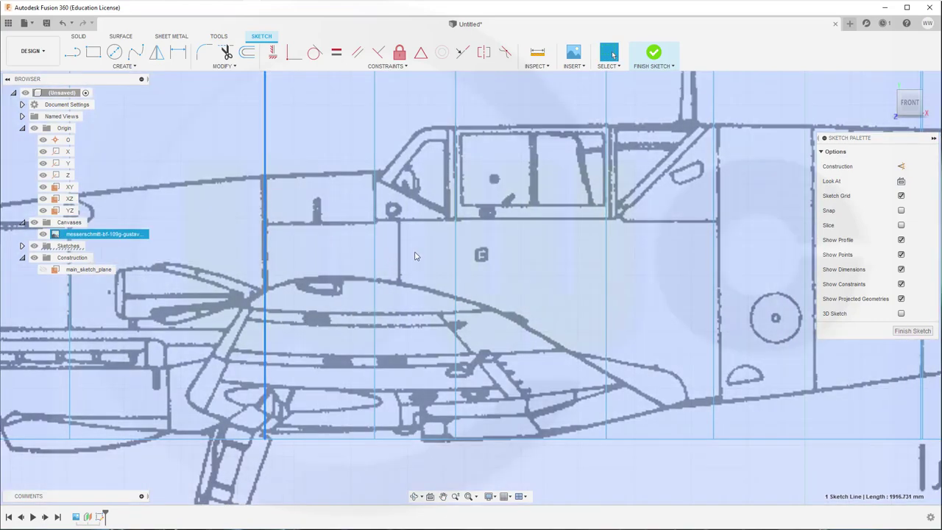
left_click(456, 262)
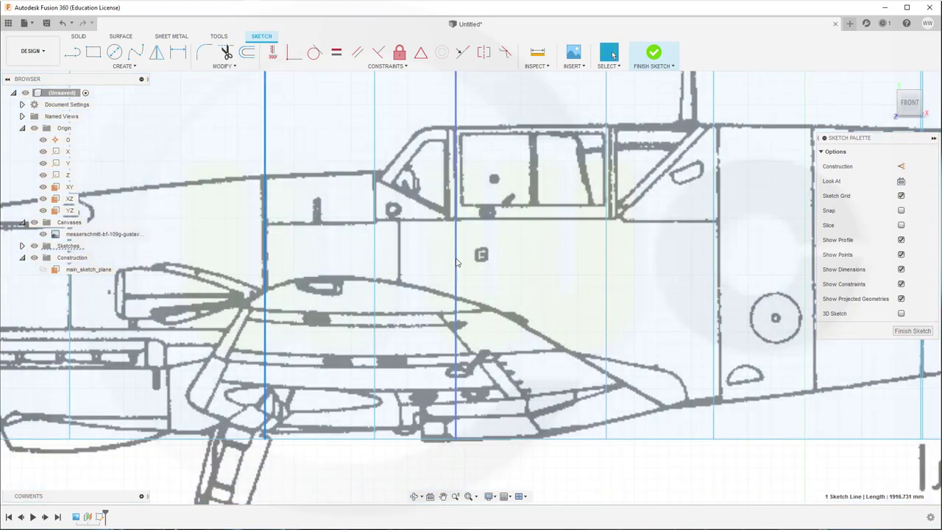
left_click(527, 273)
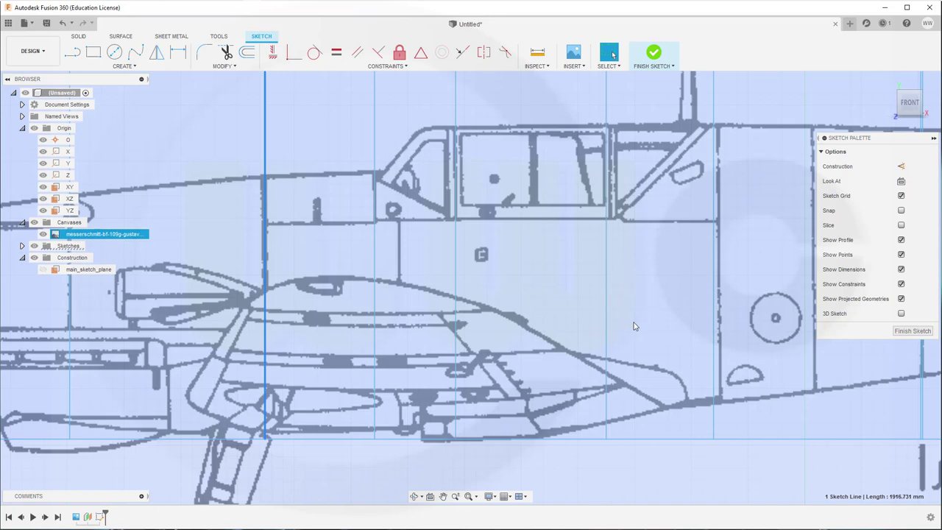
scroll(634, 326, "down", 3)
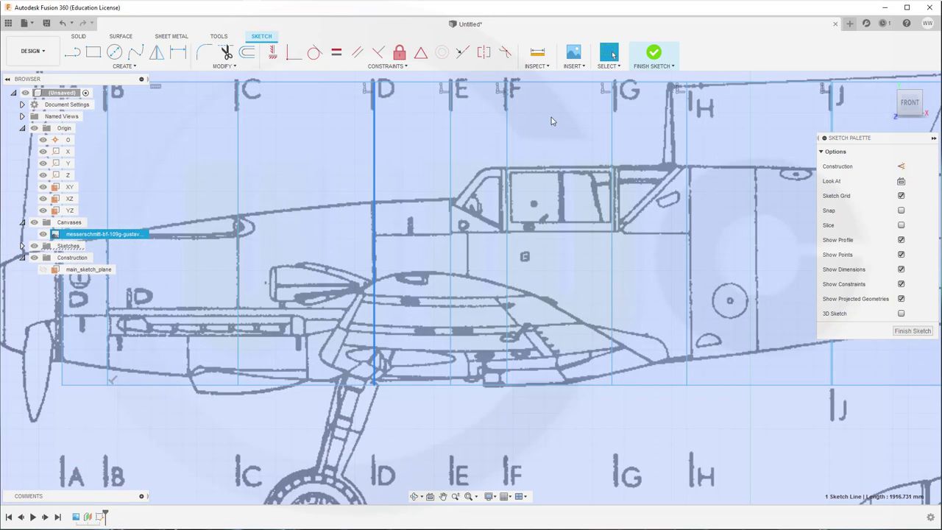
left_click(612, 147)
left_click_drag(615, 148, 616, 148)
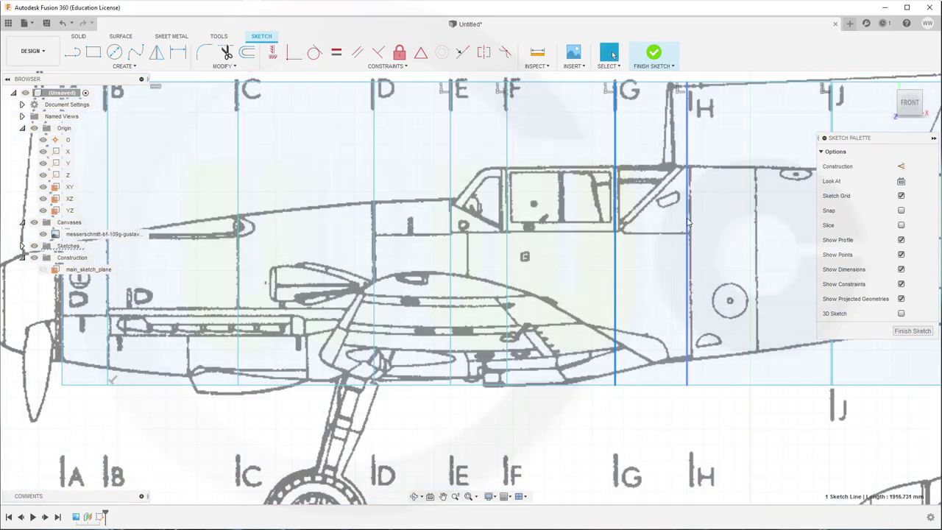
left_click_drag(687, 221, 694, 221)
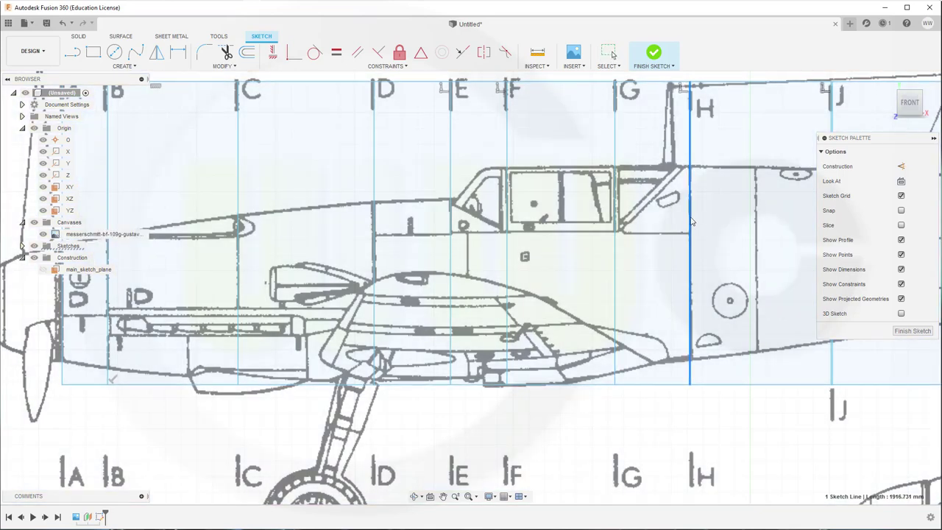
left_click(721, 265)
Step: At the rear fuselage, nudge the L station line right onto its frame line
middle_click_drag(721, 265, 454, 317)
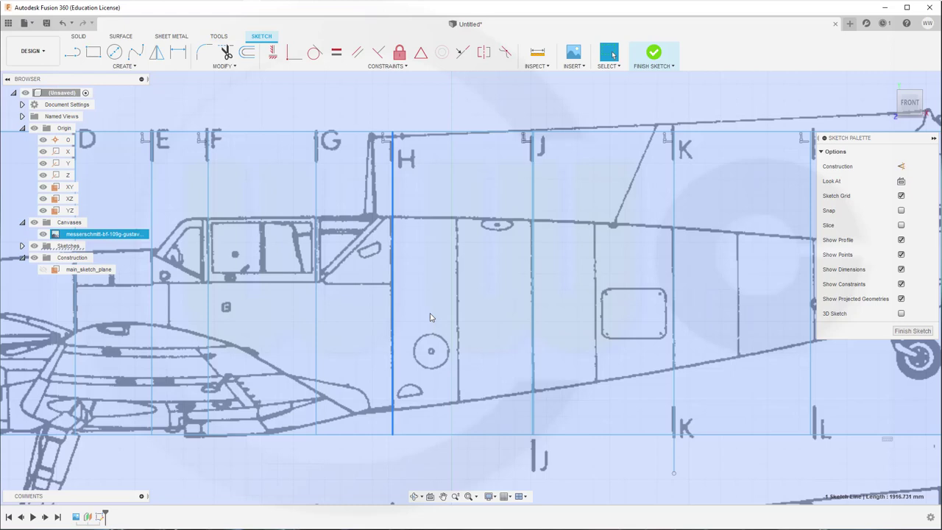
scroll(523, 271, "up", 5)
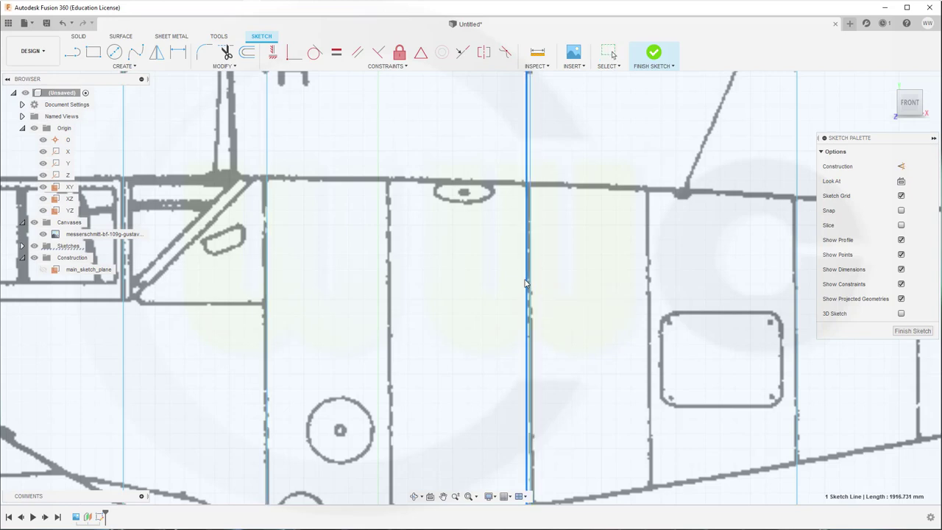
left_click(664, 313)
mouse_move(664, 313)
middle_mouse_down()
mouse_move(466, 305)
mouse_move(526, 290)
mouse_move(570, 264)
middle_mouse_up()
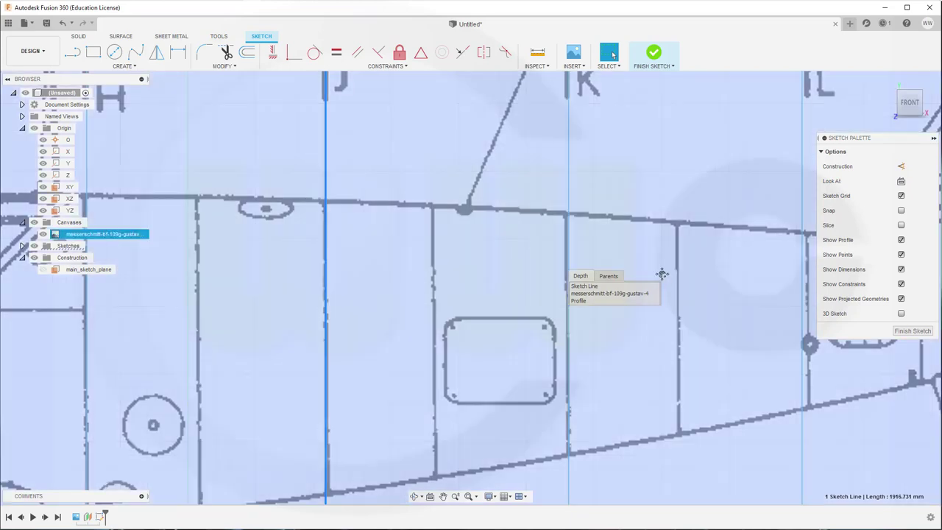
middle_click_drag(660, 273, 427, 280)
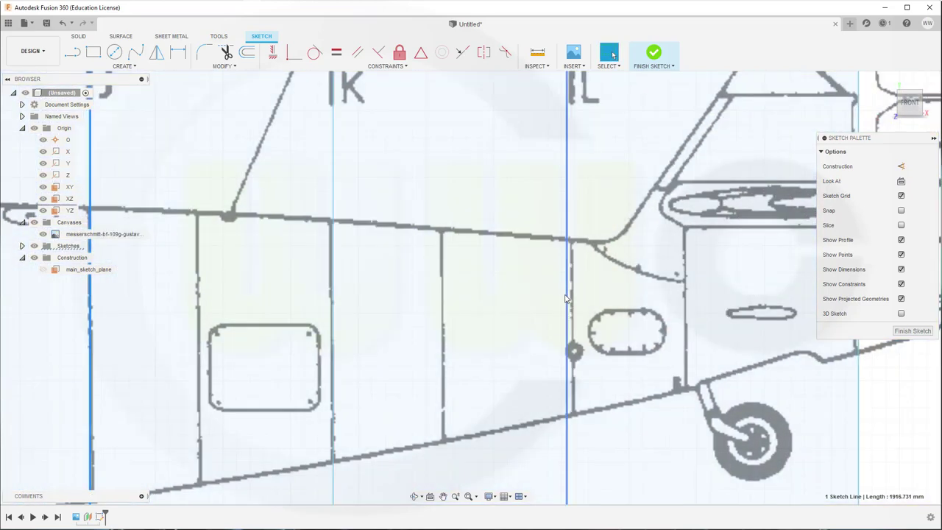
left_click_drag(567, 298, 572, 298)
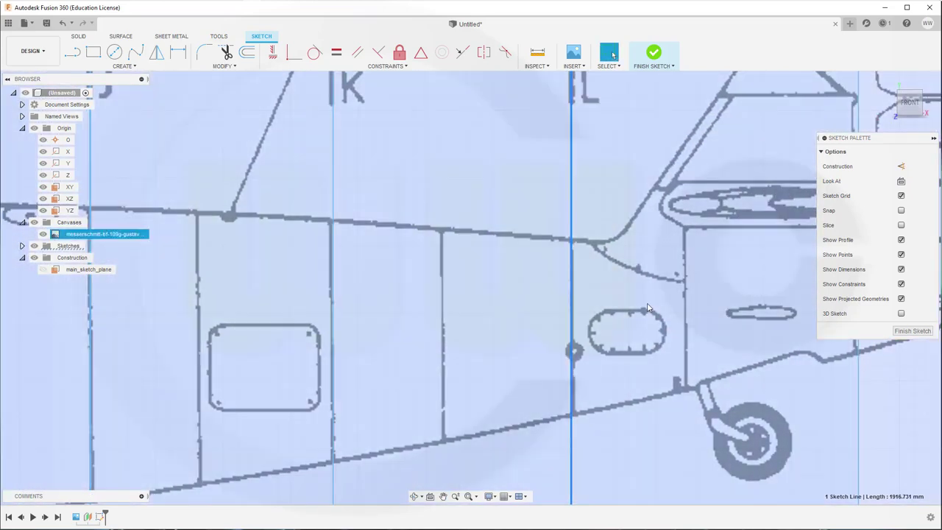
mouse_move(647, 308)
middle_mouse_down()
mouse_move(375, 178)
mouse_move(356, 157)
mouse_move(529, 168)
middle_mouse_up()
scroll(549, 309, "down", 2)
scroll(549, 309, "down", 6)
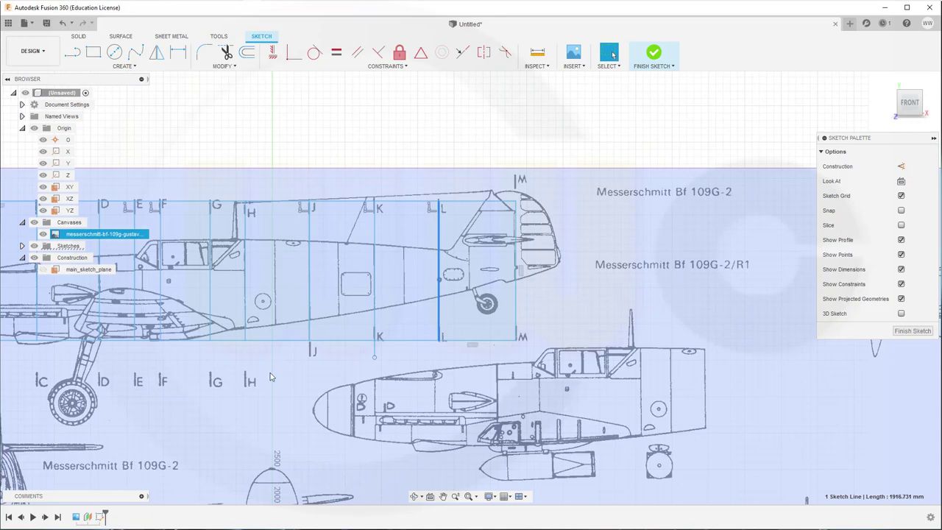
Step: Centre the fuselage and zoom in on the blueprint's station letters
middle_click_drag(270, 376, 433, 371)
scroll(425, 263, "up", 4)
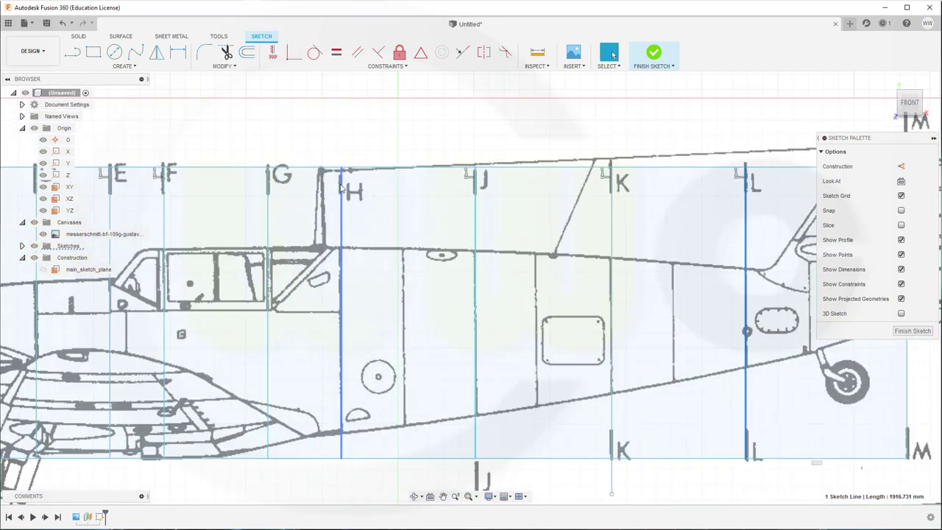
left_click(360, 194)
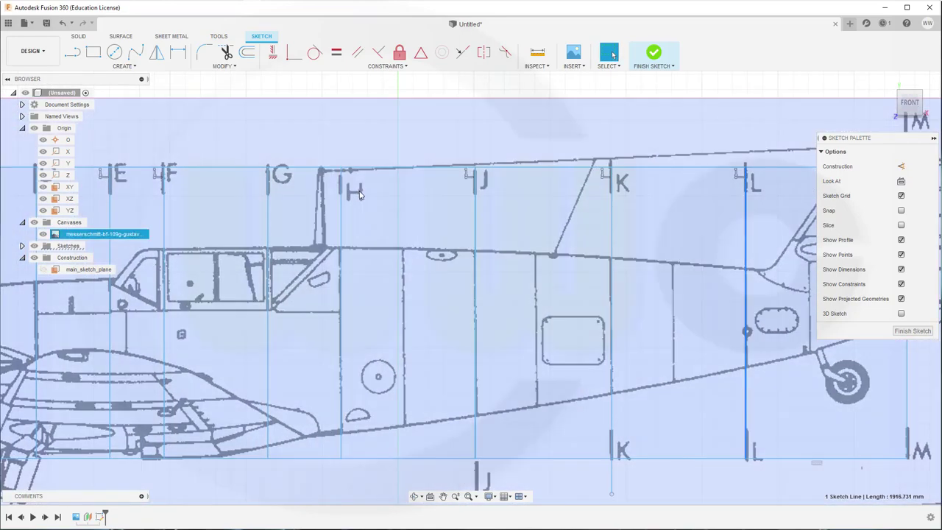
scroll(299, 208, "up", 2)
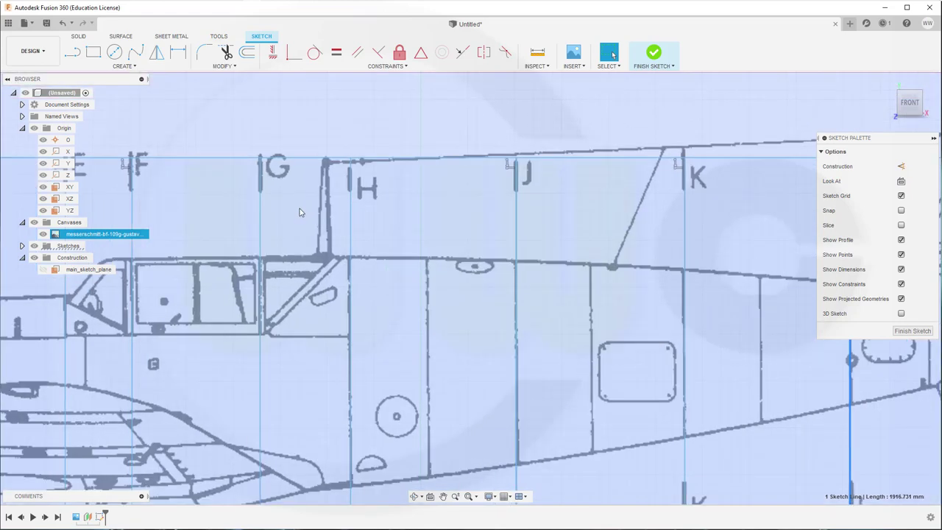
scroll(188, 203, "up", 3)
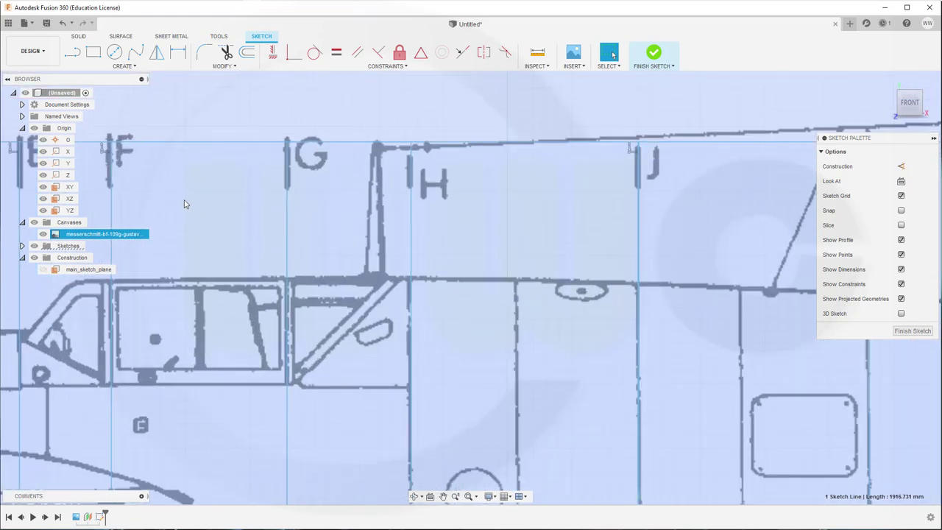
scroll(199, 198, "up", 1)
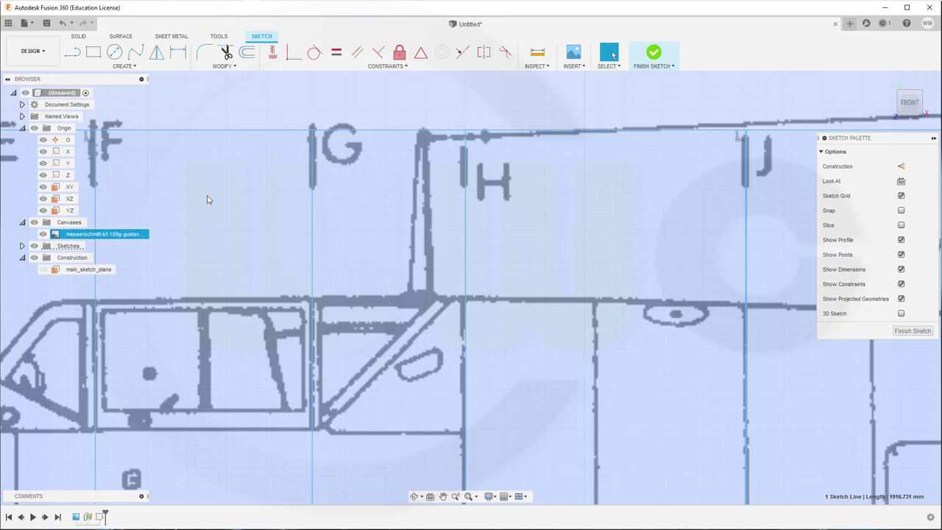
middle_click_drag(198, 174, 487, 269)
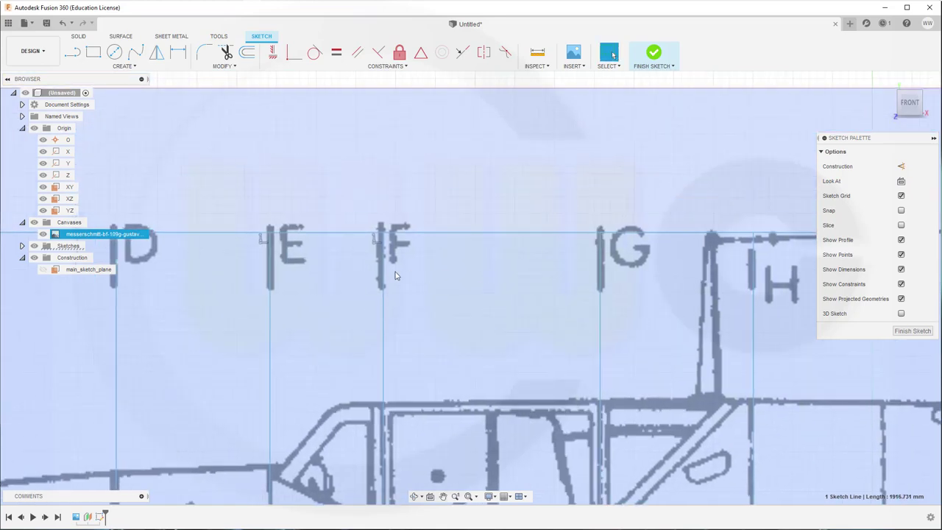
scroll(383, 272, "up", 3)
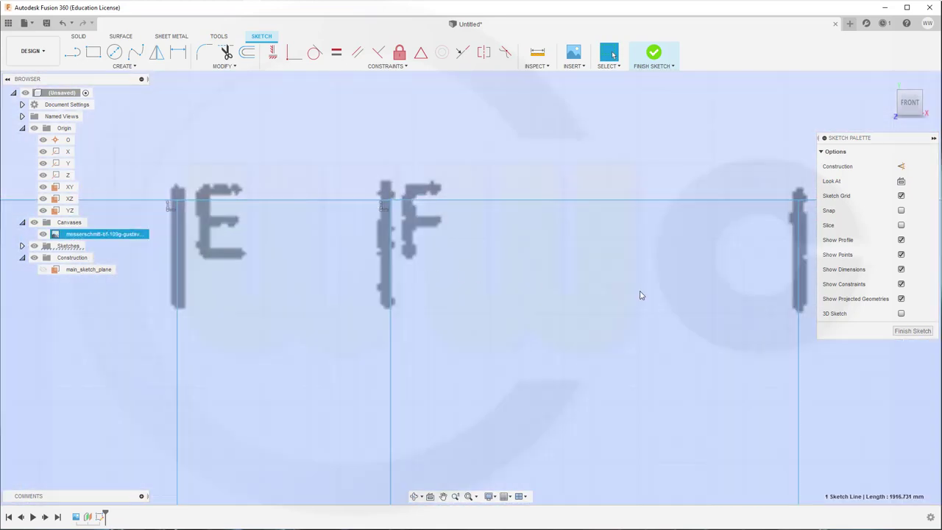
Step: Move past the G and H markers to J and select the J station line to confirm alignment
middle_click_drag(640, 294, 236, 254)
middle_click_drag(695, 238, 282, 246)
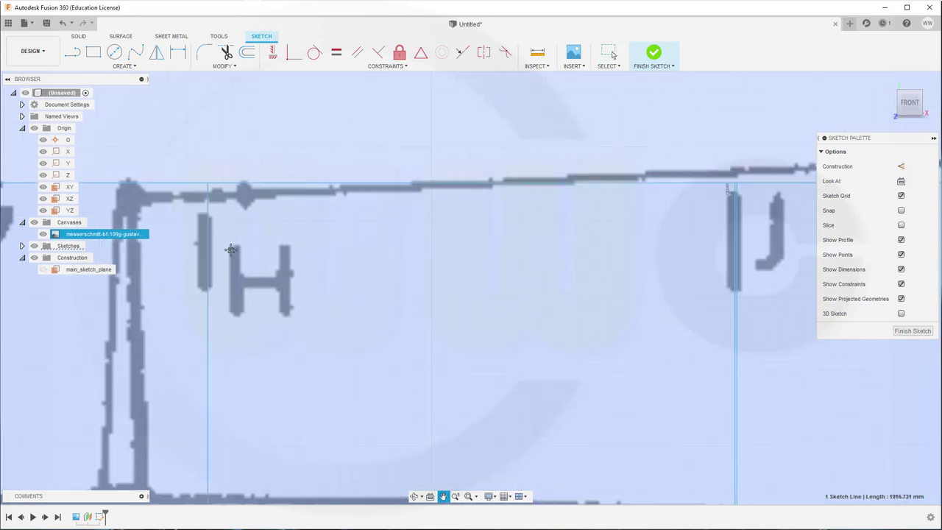
middle_click_drag(585, 260, 467, 267)
scroll(662, 263, "up", 4)
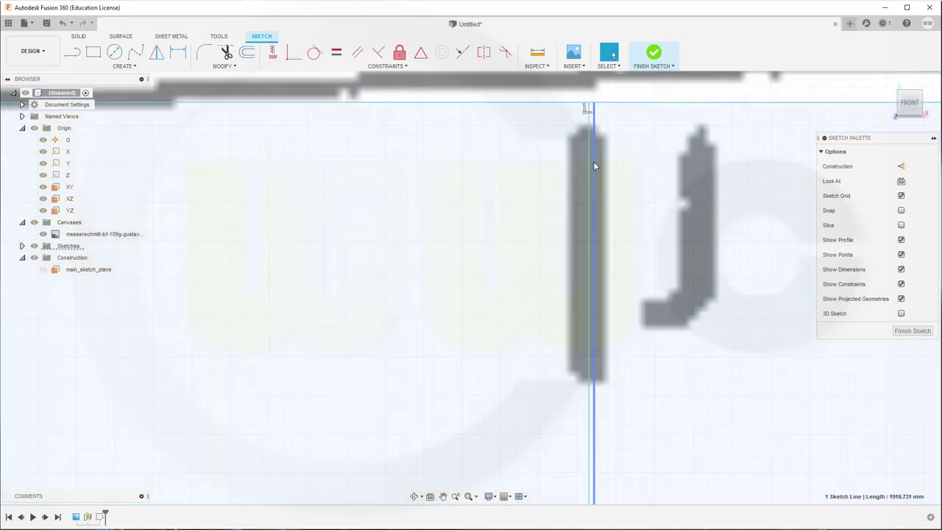
left_click(593, 162)
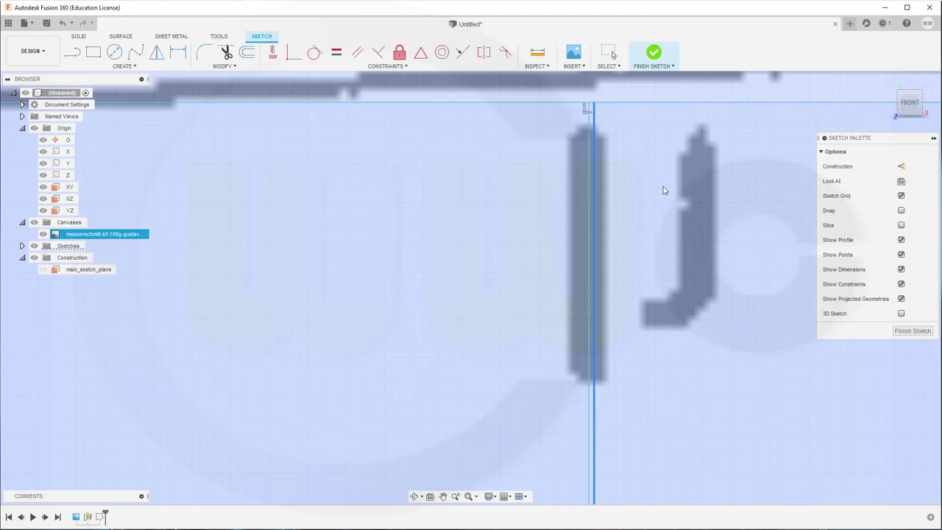
key("Escape")
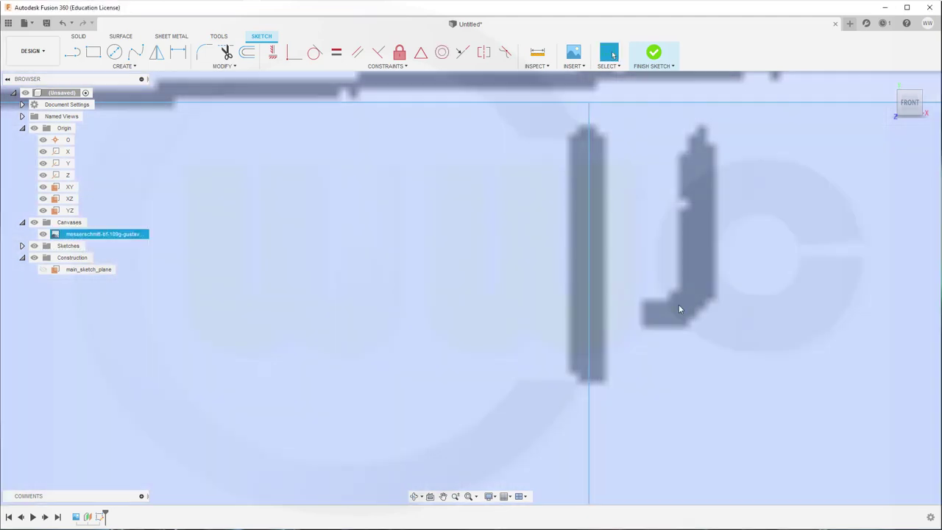
Step: Finish the sketch and fit the whole blueprint canvas in view
left_click(653, 52)
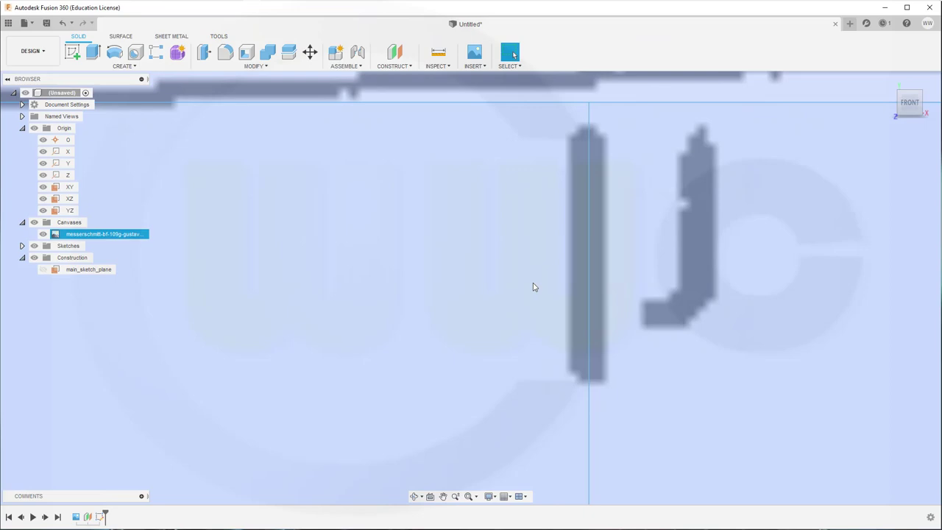
scroll(531, 284, "down", 6)
scroll(347, 310, "down", 6)
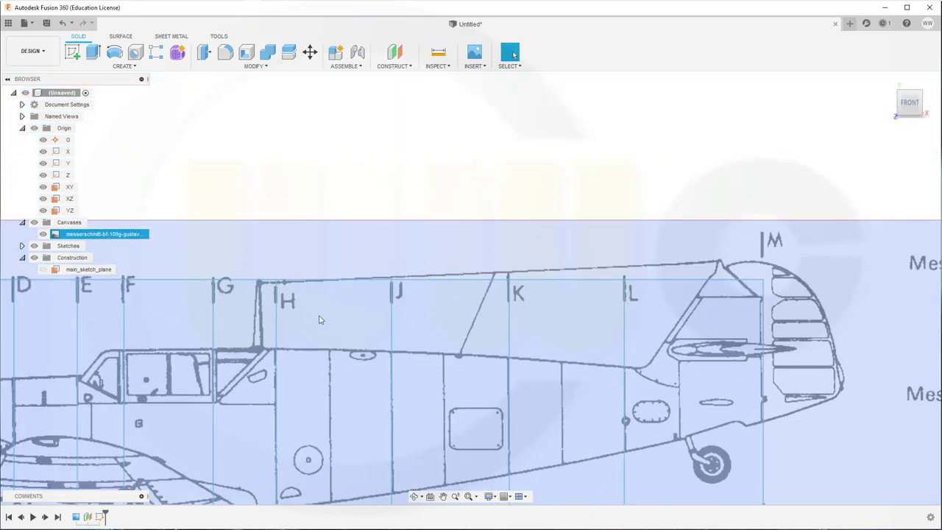
scroll(219, 383, "up", 4)
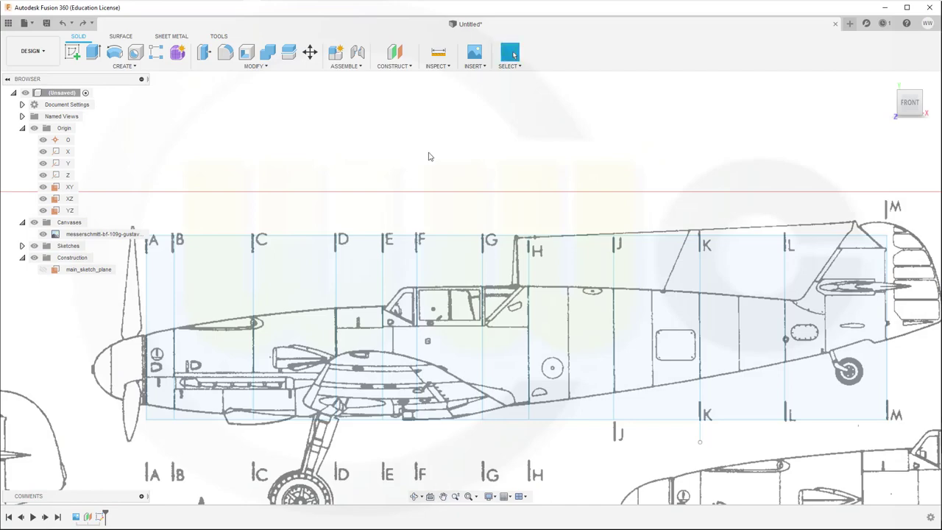
key("F6")
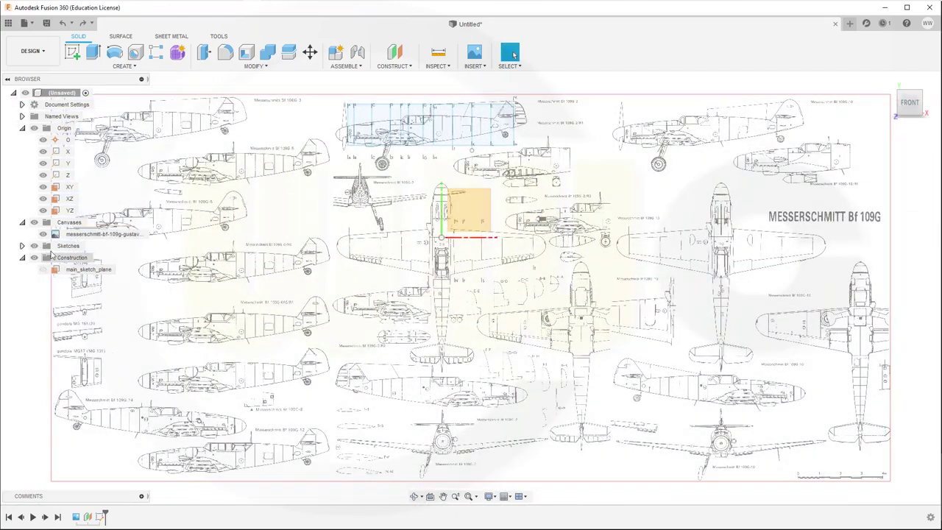
Step: Rename Sketch1 in the Sketches folder to 'plane_reference_sketch'
left_click(22, 245)
left_click(74, 257)
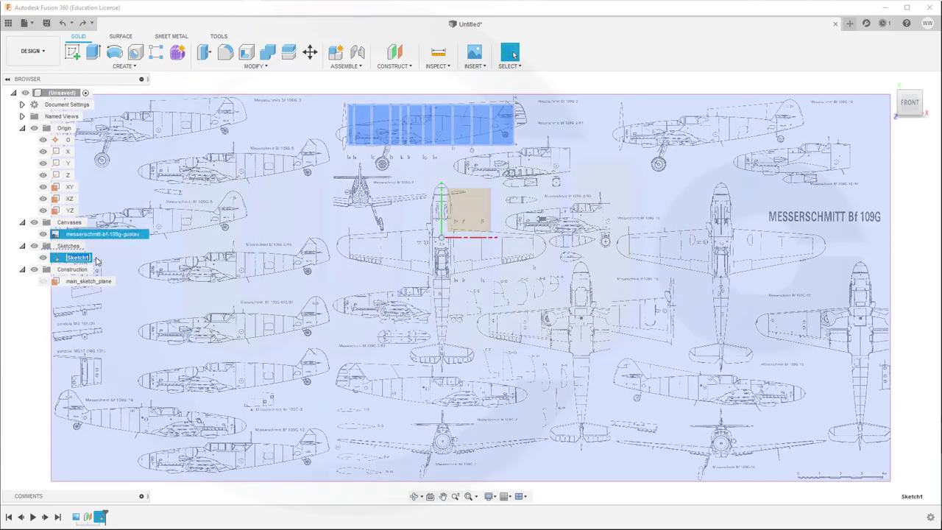
type("pla")
type("ne_reference_sk")
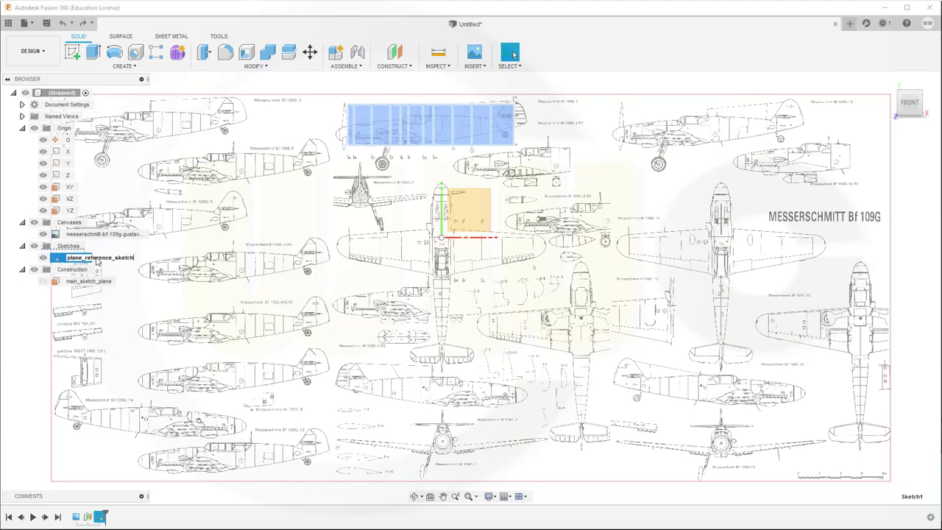
key("Return")
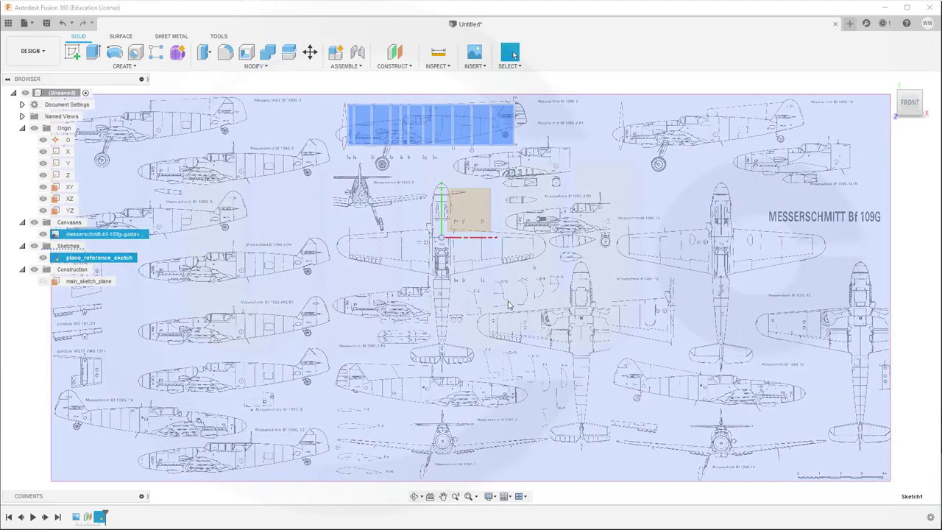
scroll(470, 267, "down", 3)
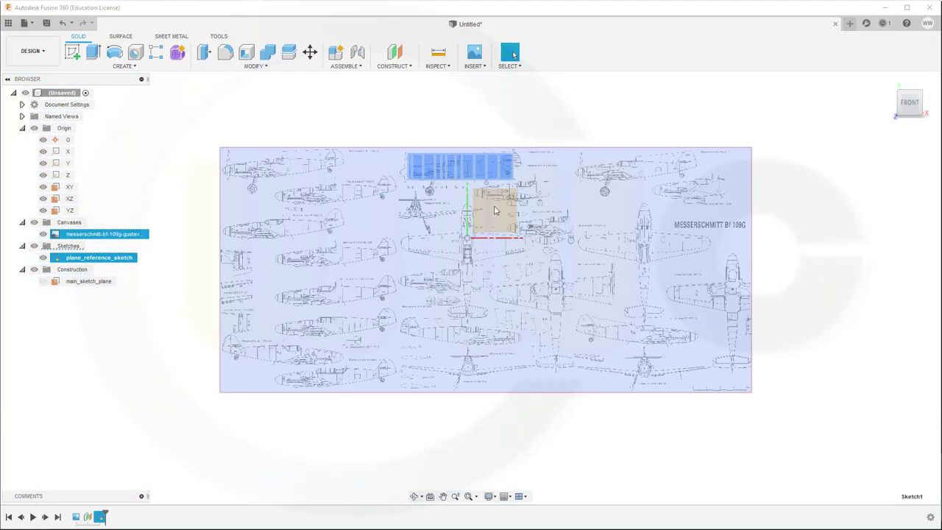
Step: Clear the selection and zoom in on the fuselage area of the blueprint
key("Escape")
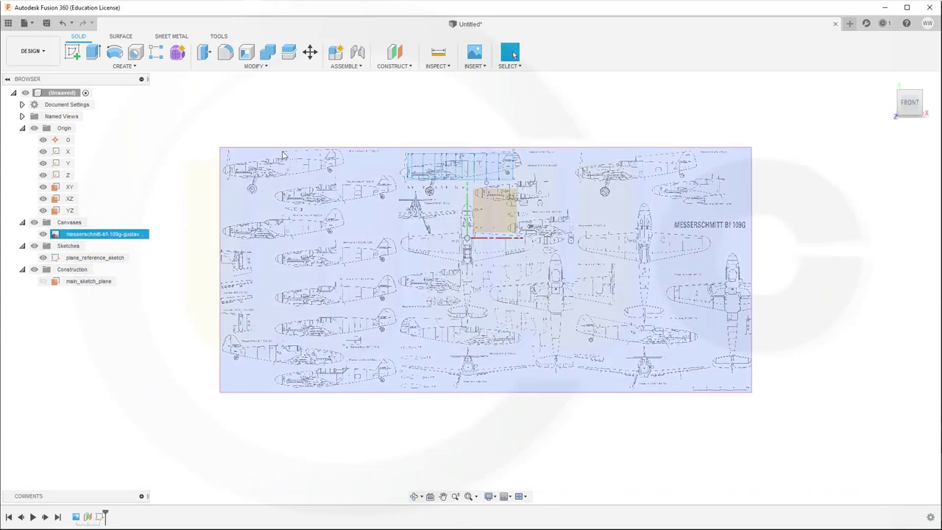
scroll(353, 141, "up", 2)
middle_click_drag(432, 128, 437, 160)
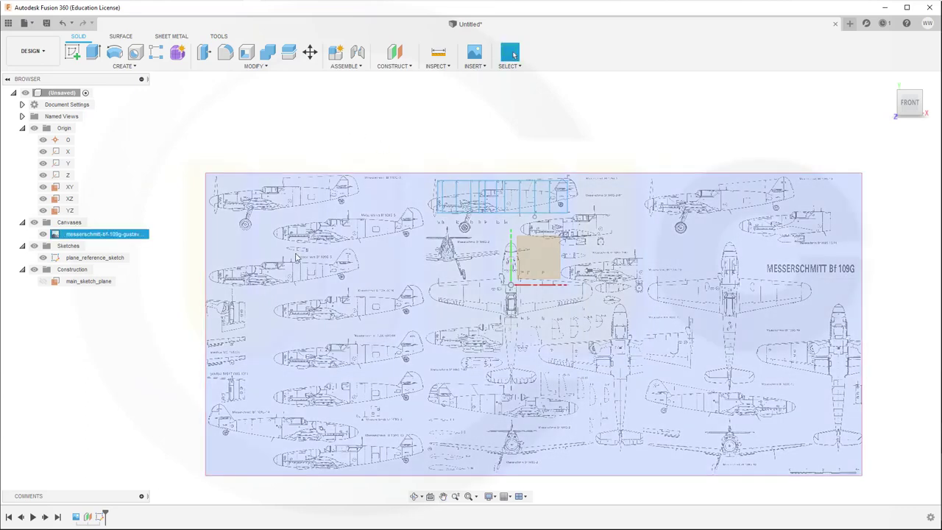
scroll(316, 261, "up", 1)
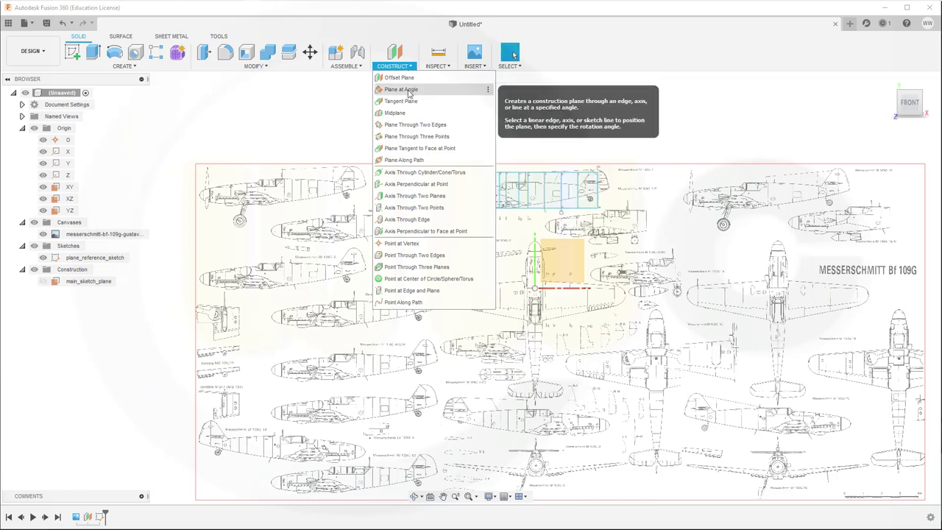
Step: Create Plane at Angle planes Plane2 and Plane3 on the first two nose station lines
left_click(409, 91)
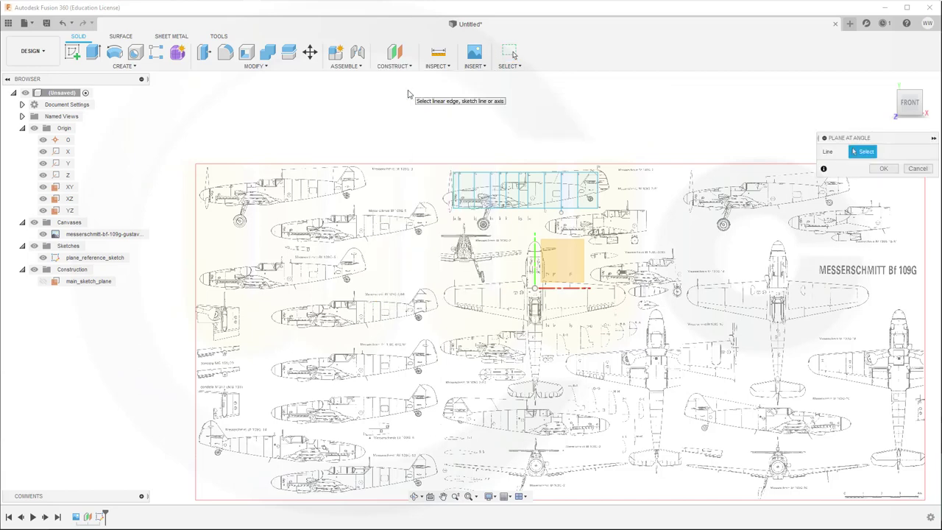
scroll(422, 149, "up", 4)
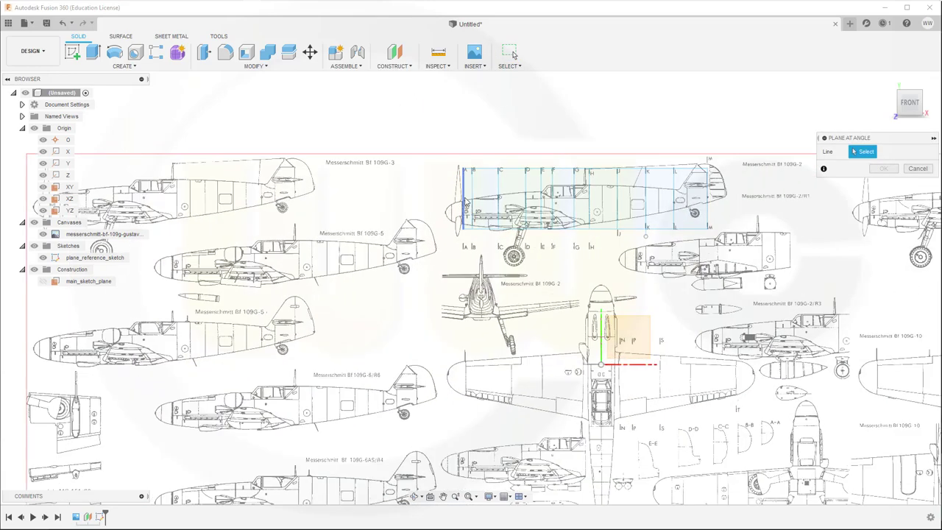
left_click(464, 203)
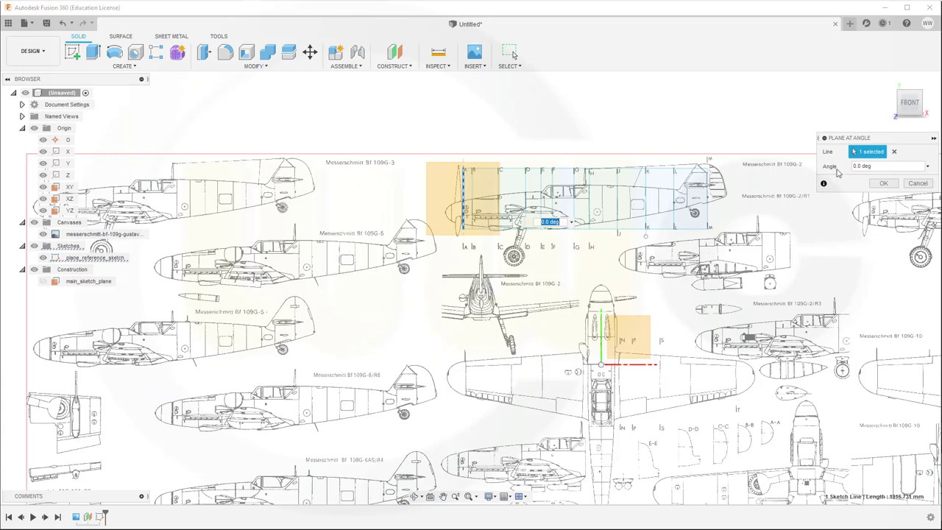
left_click(900, 167)
key("Return")
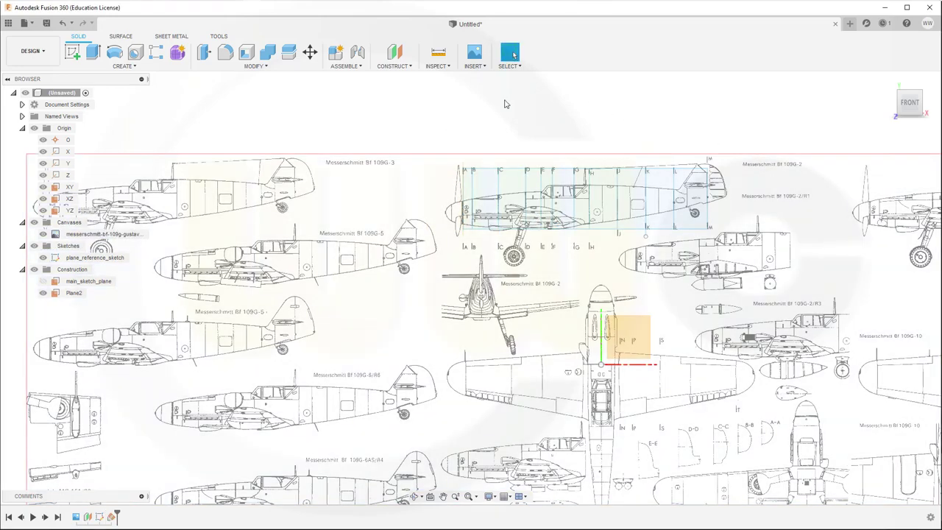
right_click(505, 104)
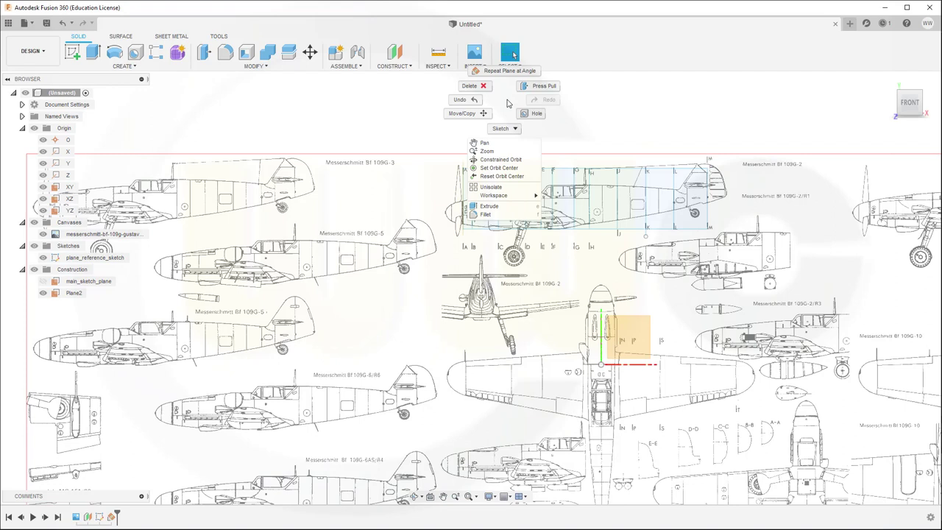
left_click(510, 71)
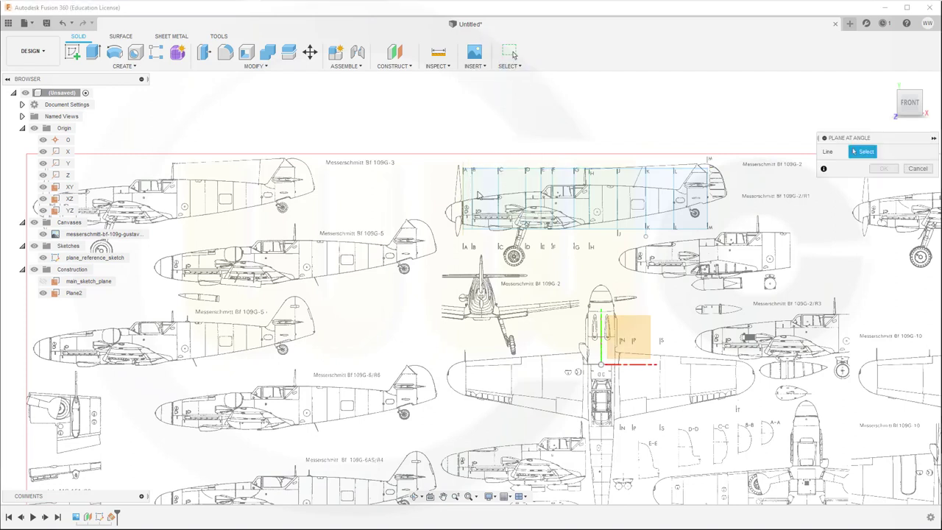
left_click(473, 201)
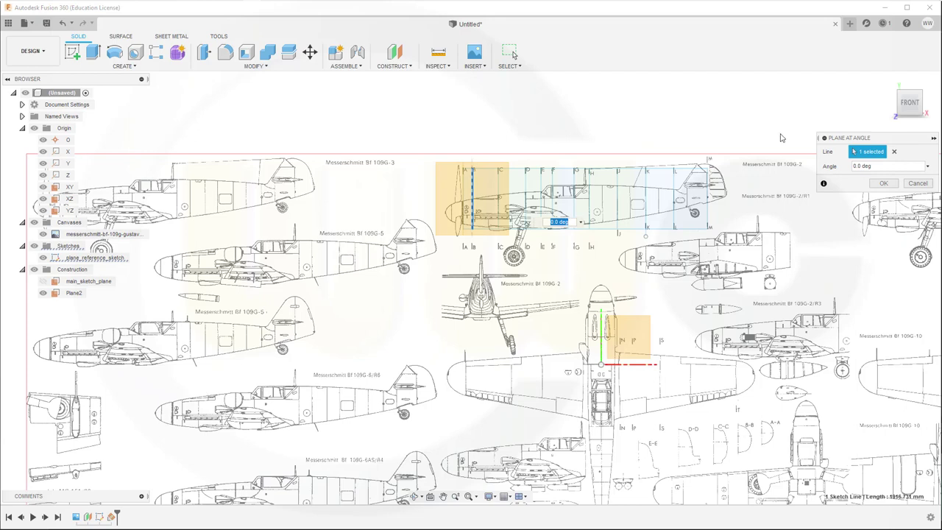
left_click(886, 167)
type("90")
key("Return")
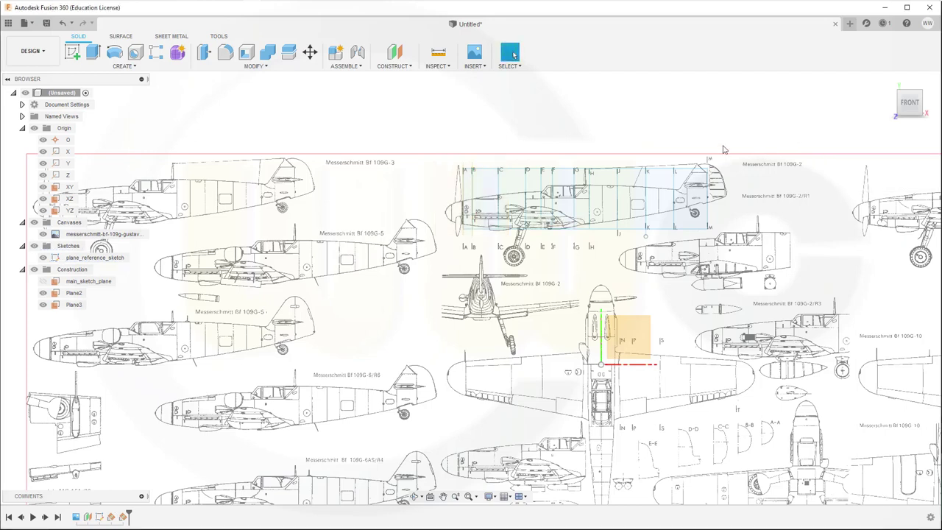
Step: Add Plane4 and Plane5 at an angle on the next two vertical station lines
right_click(534, 120)
left_click(548, 88)
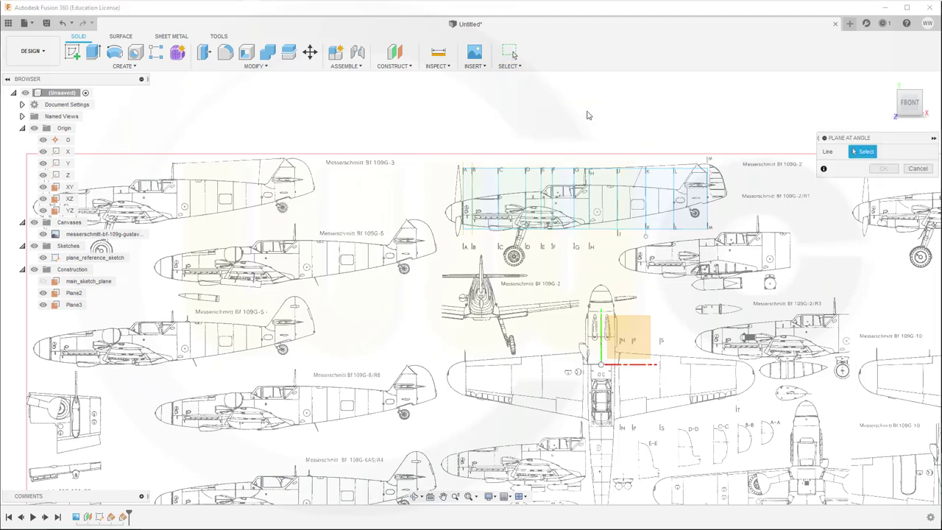
left_click(499, 193)
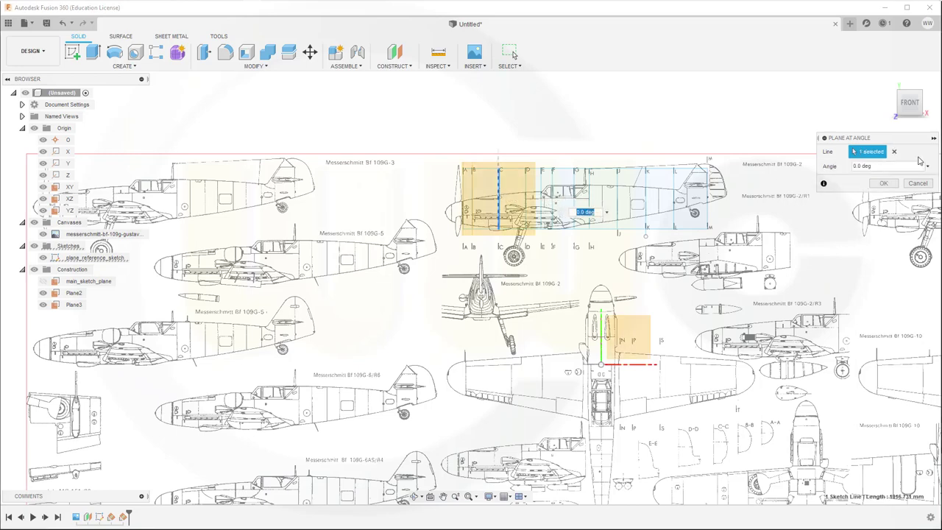
key("Return")
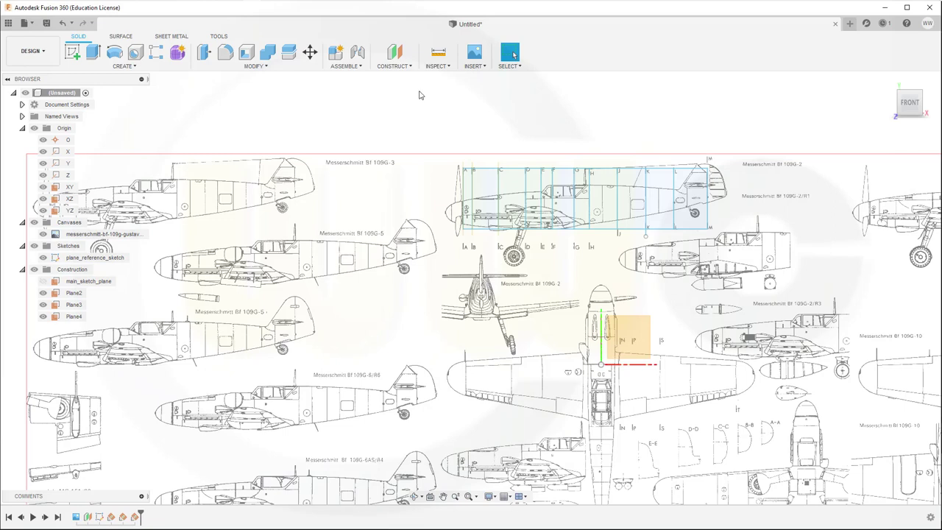
left_click(403, 65)
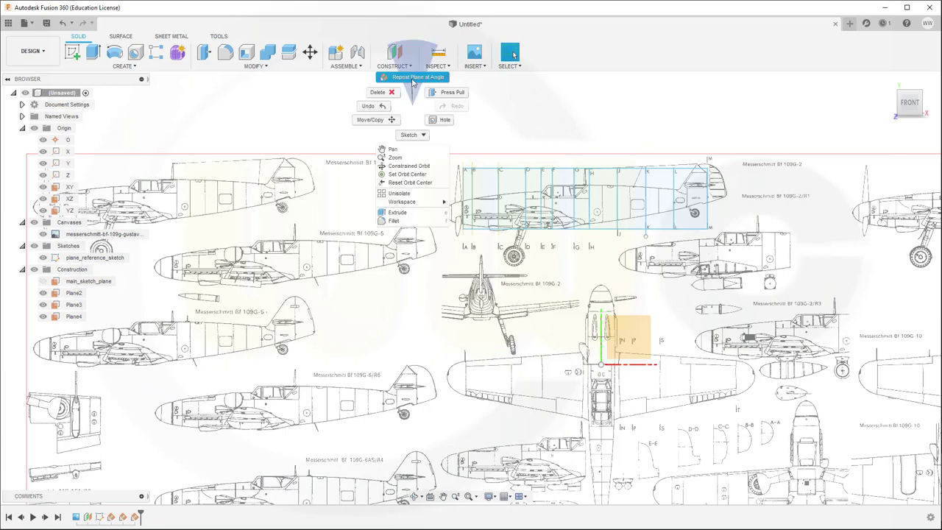
left_click(414, 100)
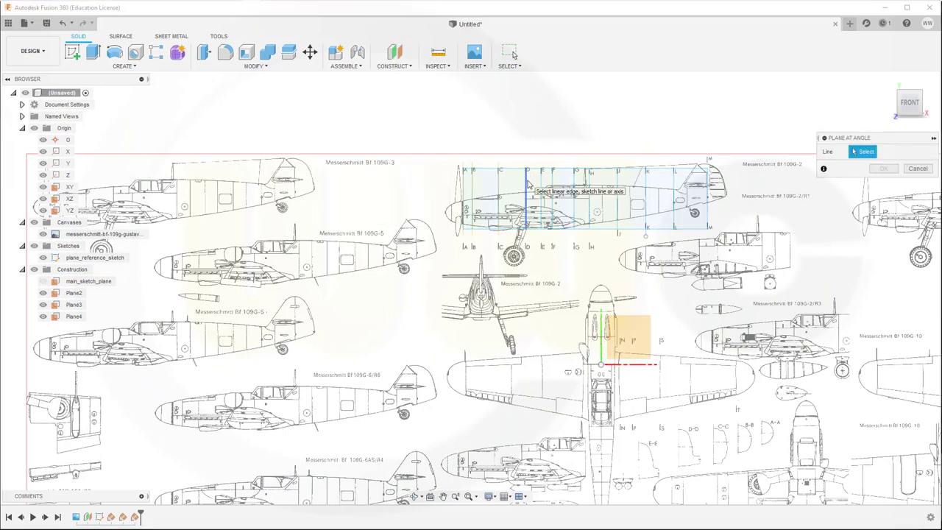
left_click(527, 184)
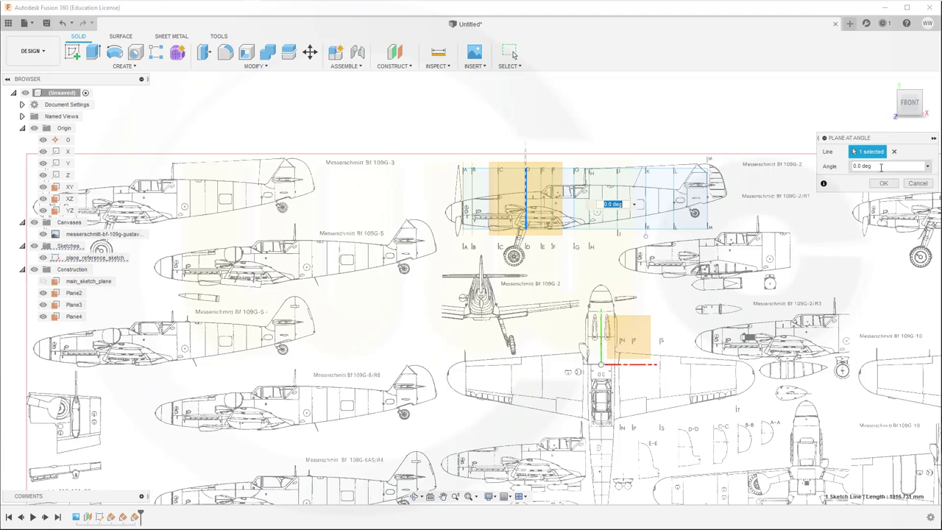
key("Return")
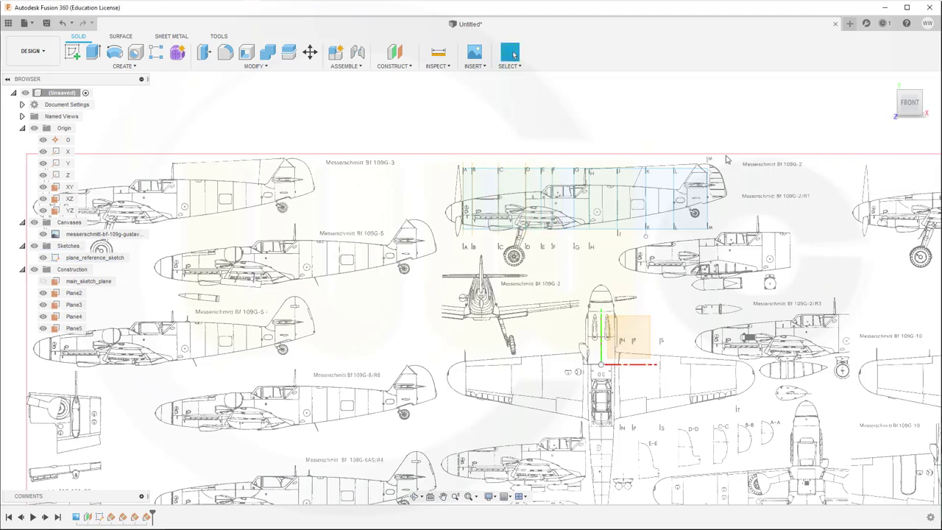
Step: Add Plane6 and Plane7 on the following two fuselage station lines
right_click(524, 123)
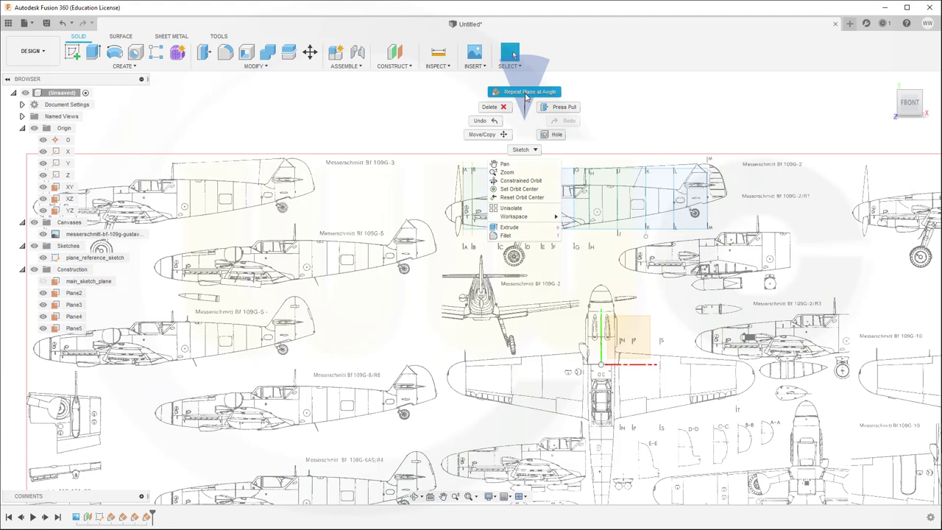
left_click(524, 92)
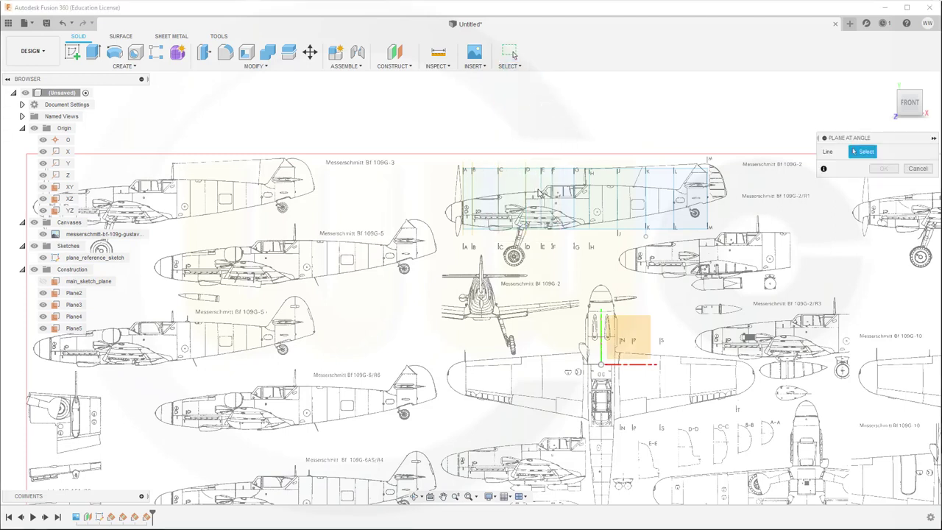
left_click(542, 193)
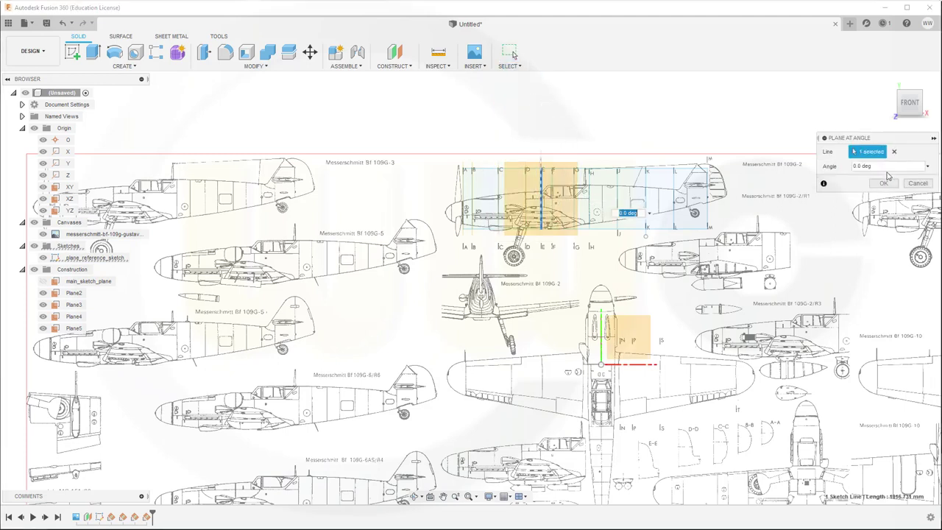
left_click(879, 165)
type("90")
key("Return")
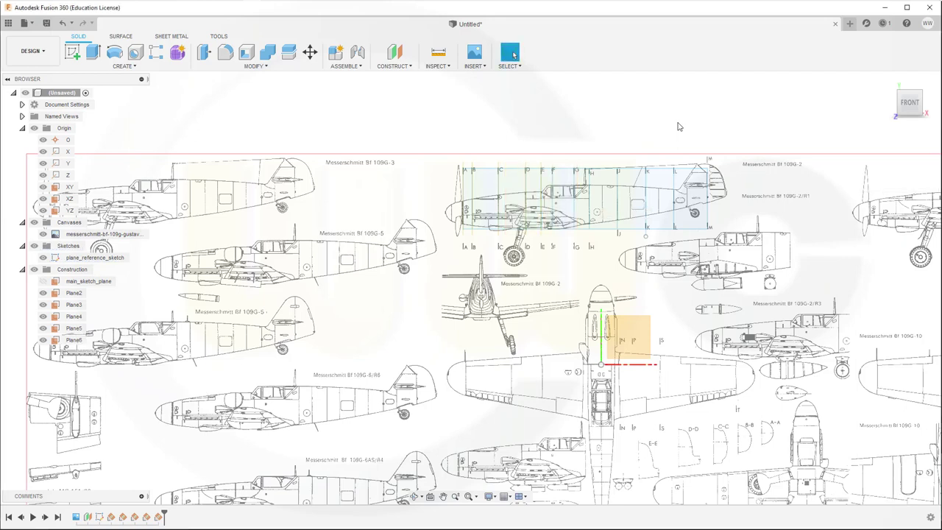
right_click(424, 96)
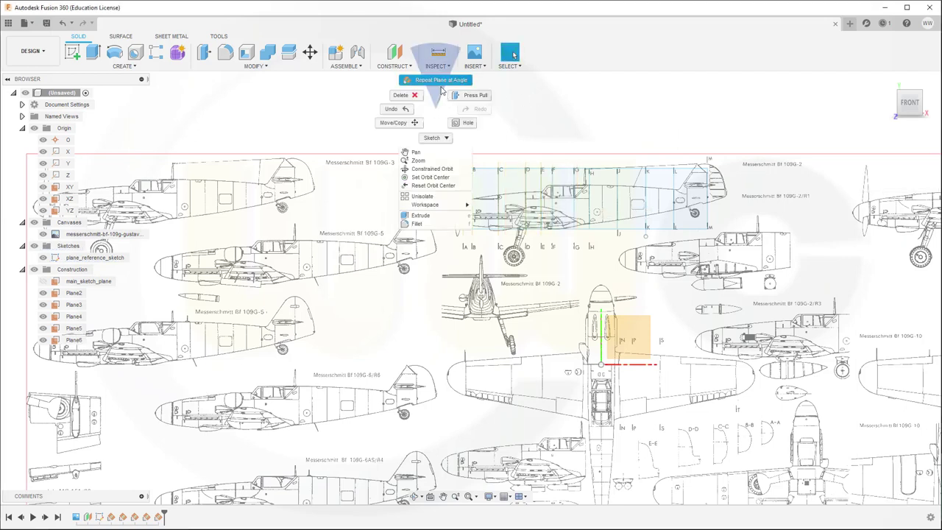
left_click(438, 81)
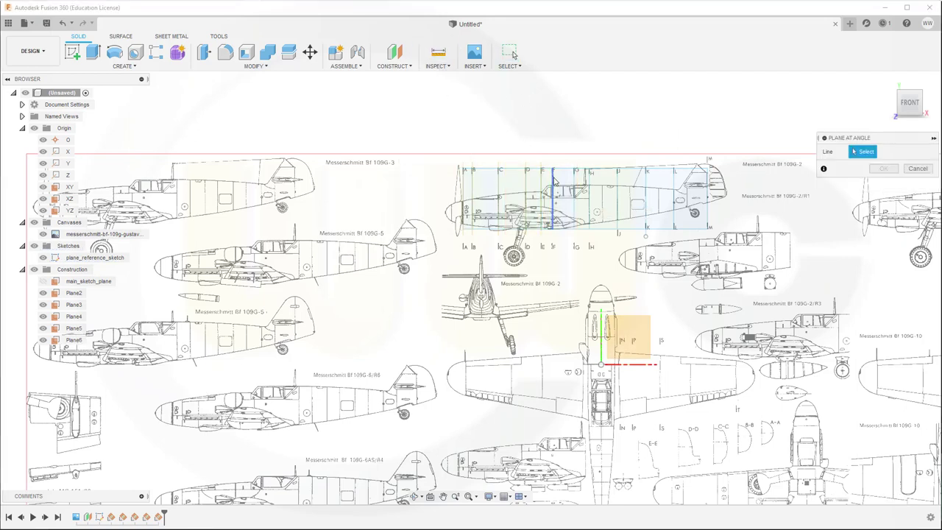
left_click(553, 184)
left_click(906, 164)
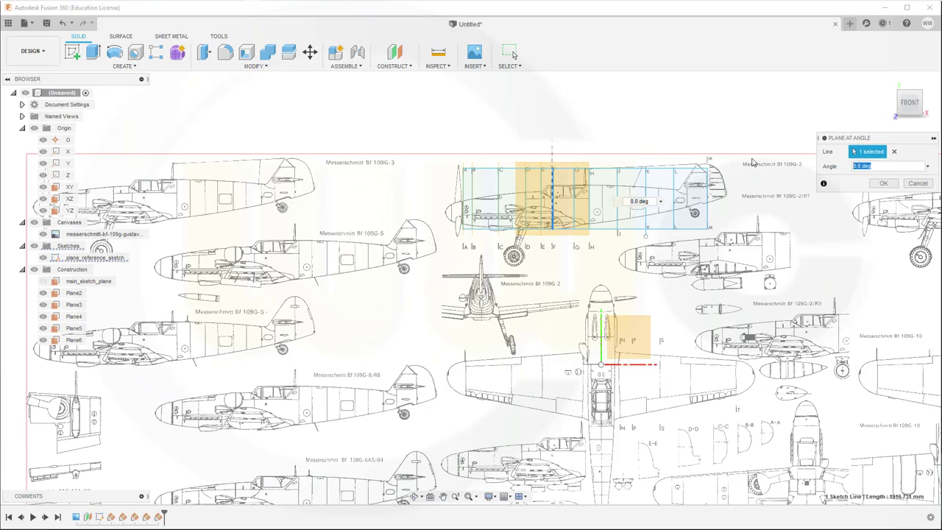
key("Return")
right_click(566, 129)
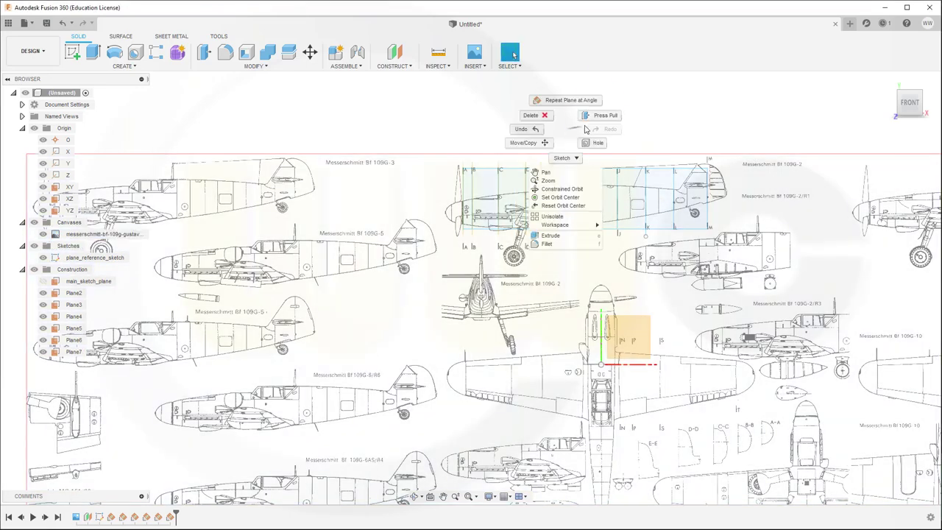
Step: Add 0.0 deg planes Plane8, Plane9 and Plane10 on the next three station lines
left_click(569, 100)
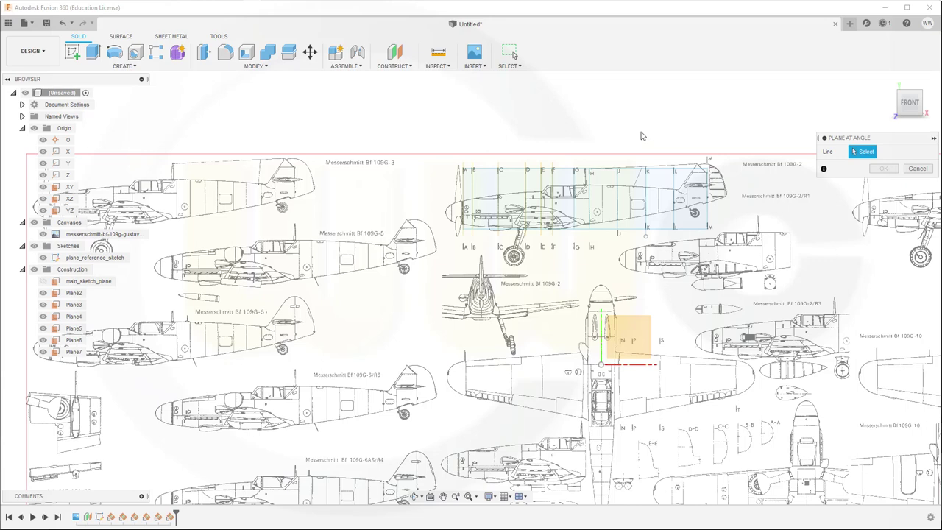
left_click(574, 212)
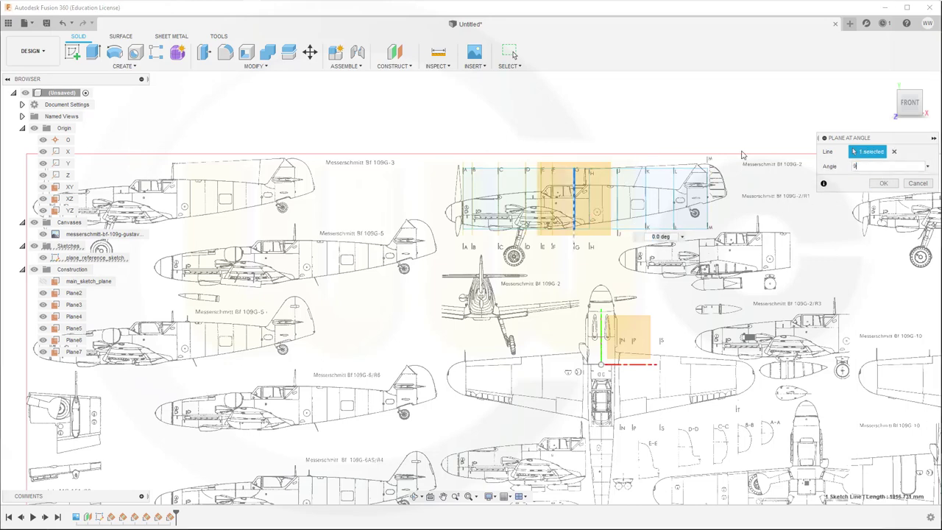
key("Return")
right_click(534, 116)
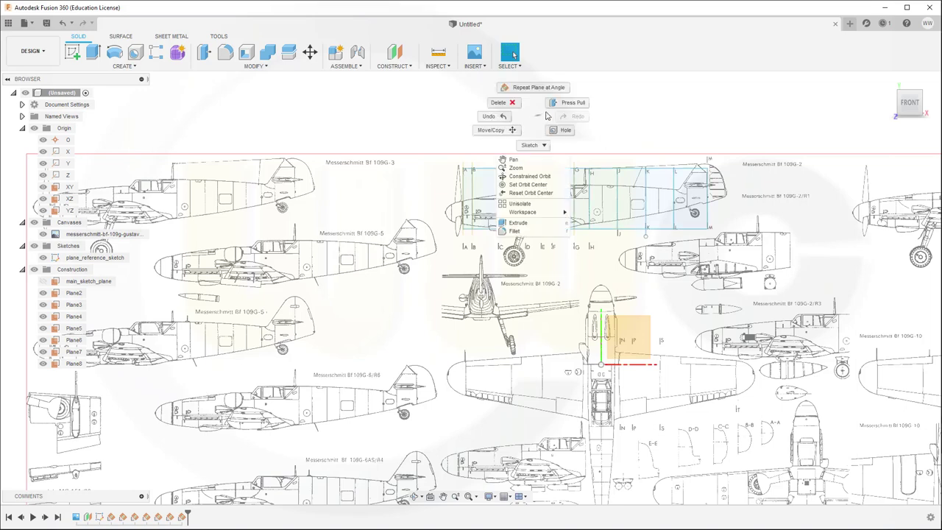
left_click(534, 89)
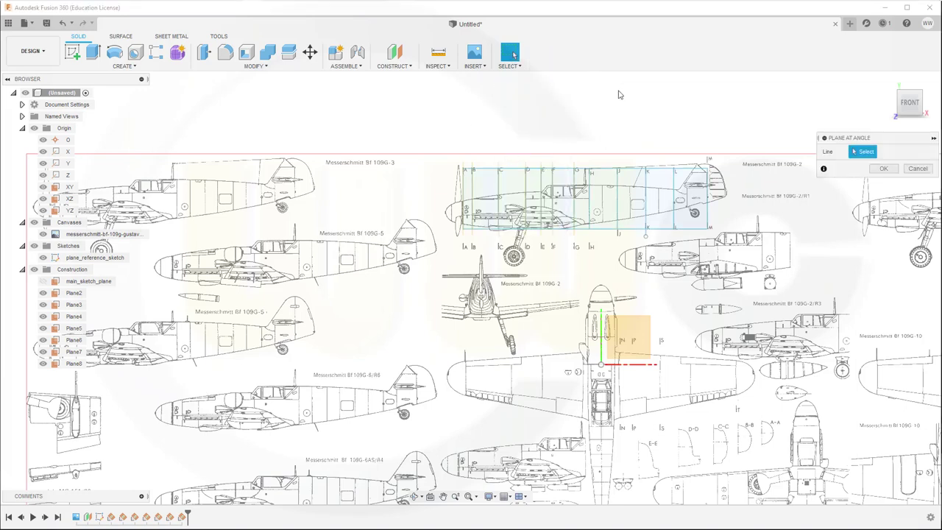
left_click(589, 205)
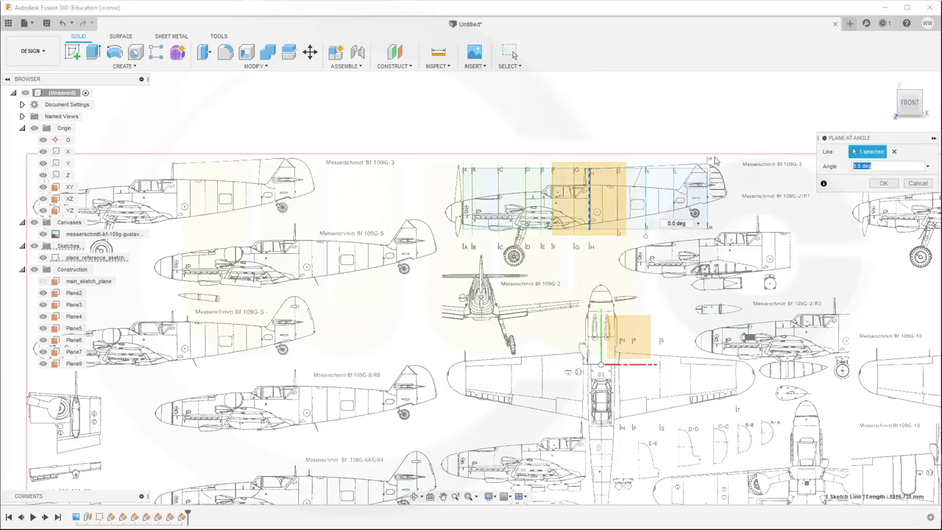
key("Return")
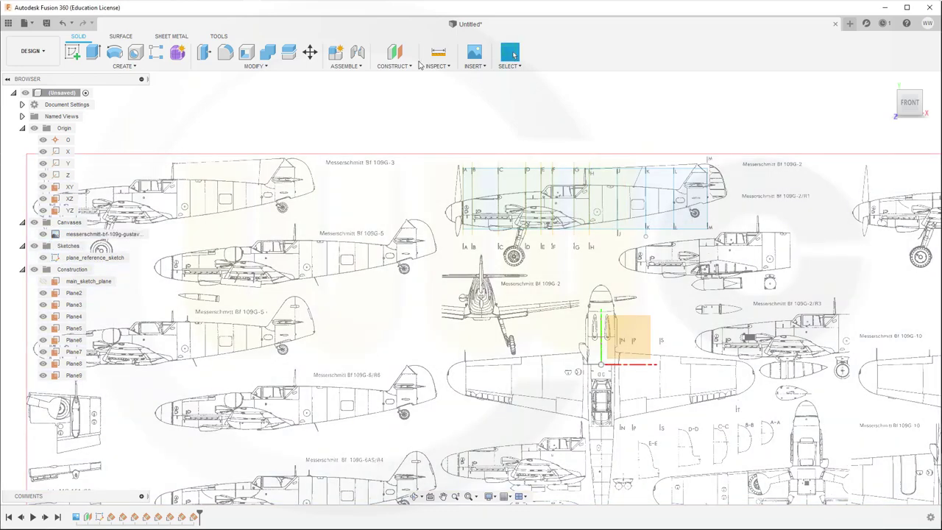
right_click(418, 117)
left_click(433, 86)
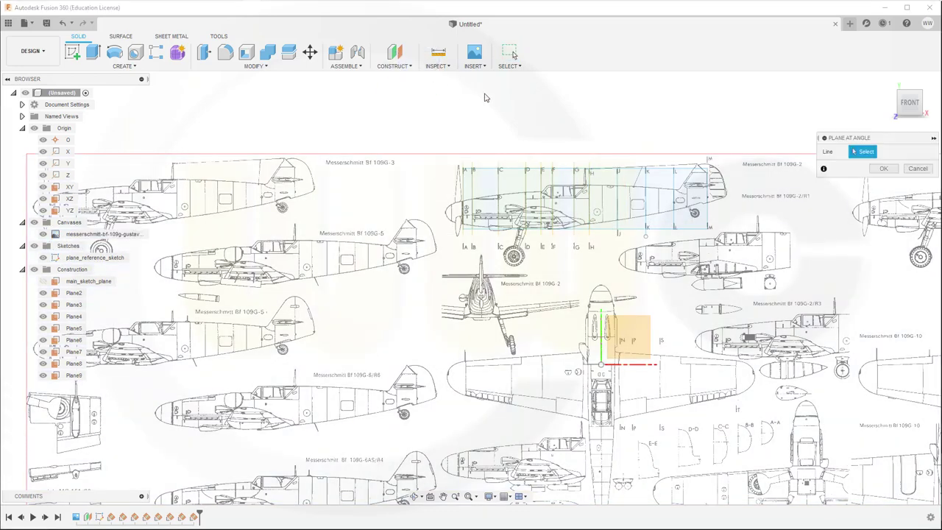
left_click(618, 189)
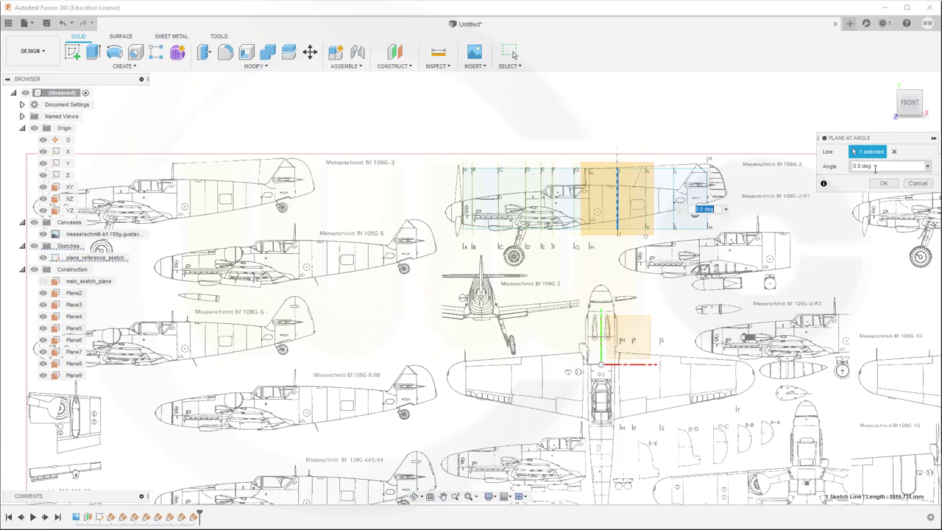
key("Return")
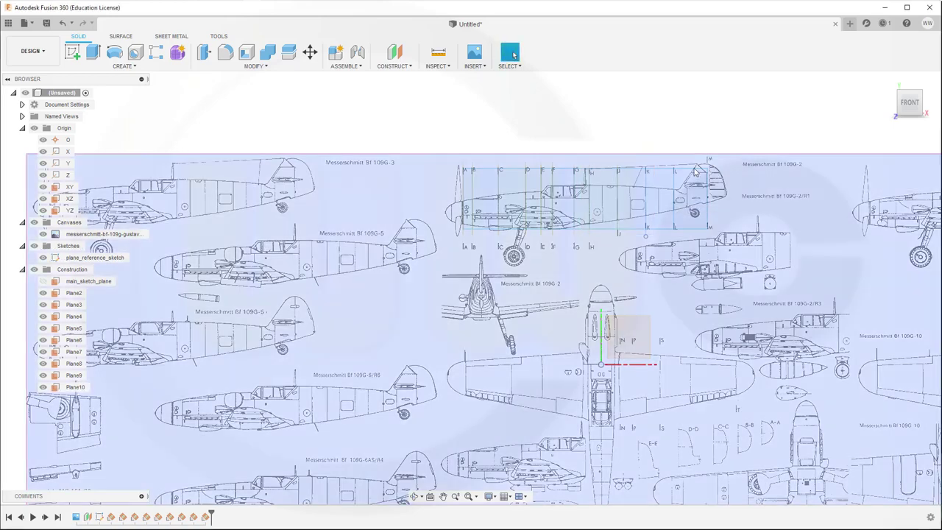
Step: Add Plane11, Plane12 and Plane13 on the last station lines toward the tail
right_click(474, 121)
left_click(494, 95)
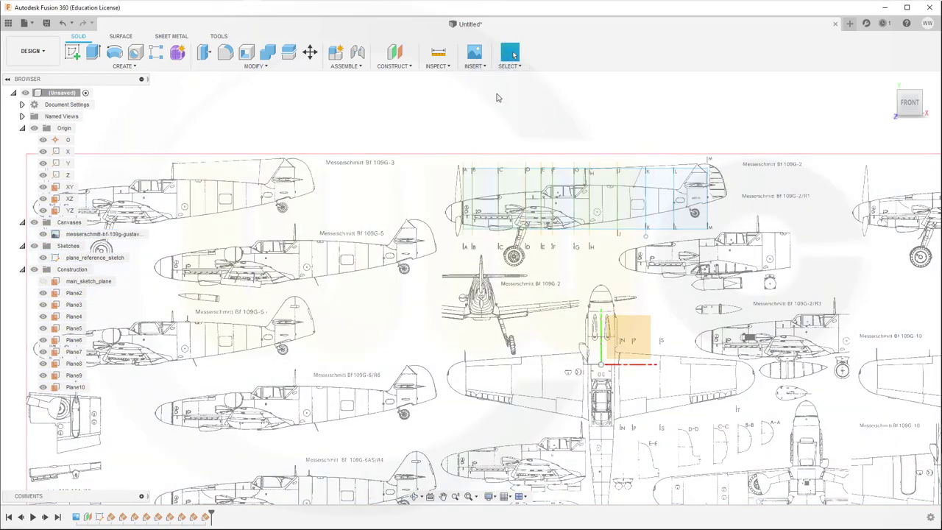
left_click(646, 193)
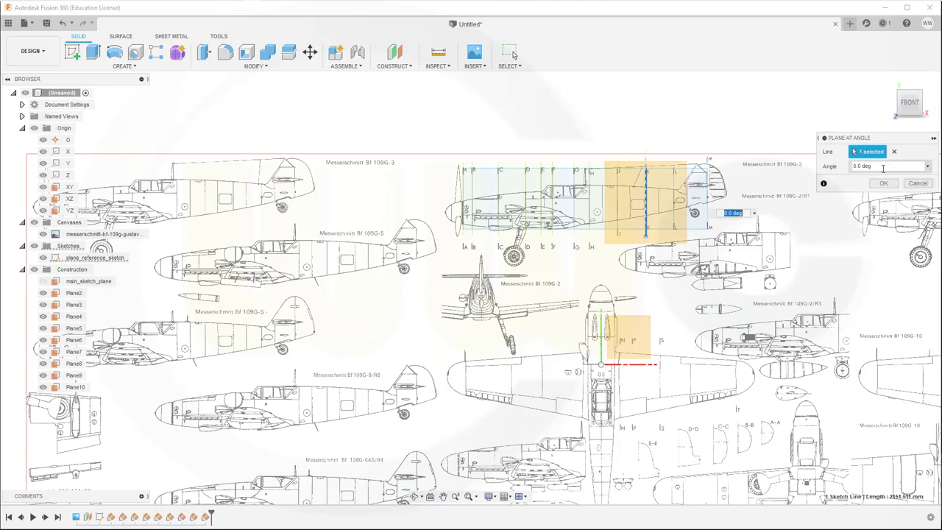
key("Return")
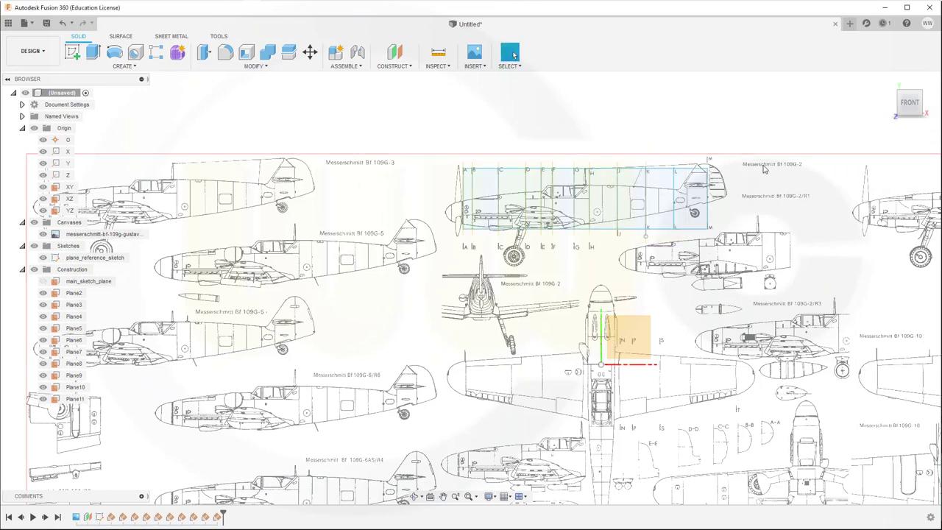
right_click(615, 133)
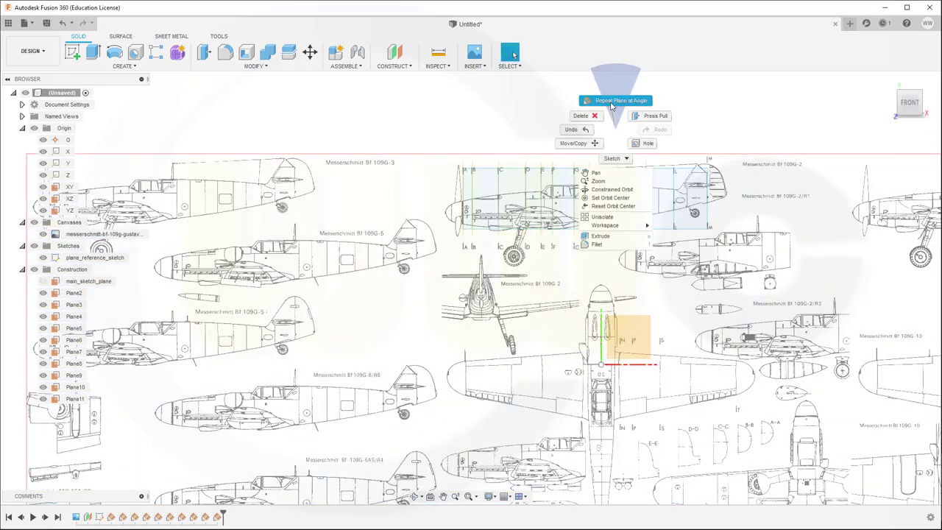
left_click(615, 100)
left_click(675, 193)
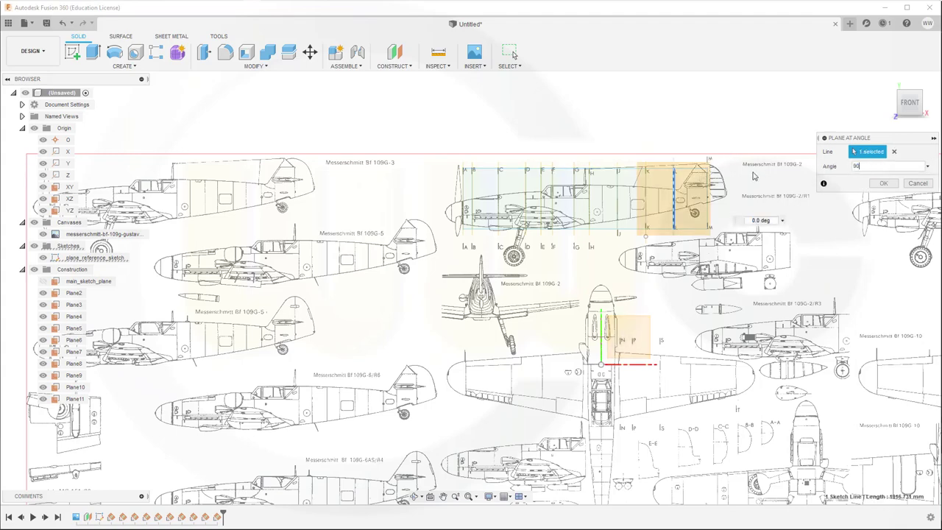
key("Return")
right_click(615, 126)
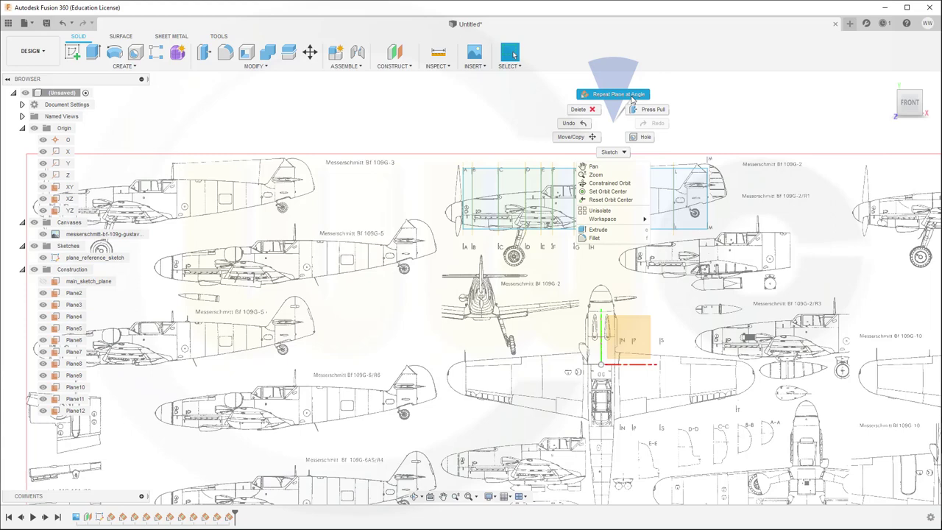
left_click(618, 97)
left_click(709, 193)
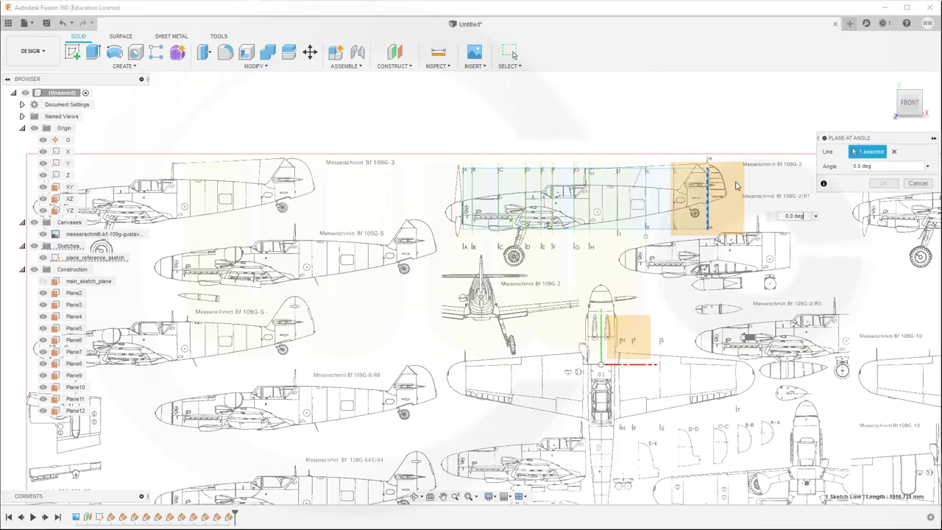
left_click(886, 167)
key("Return")
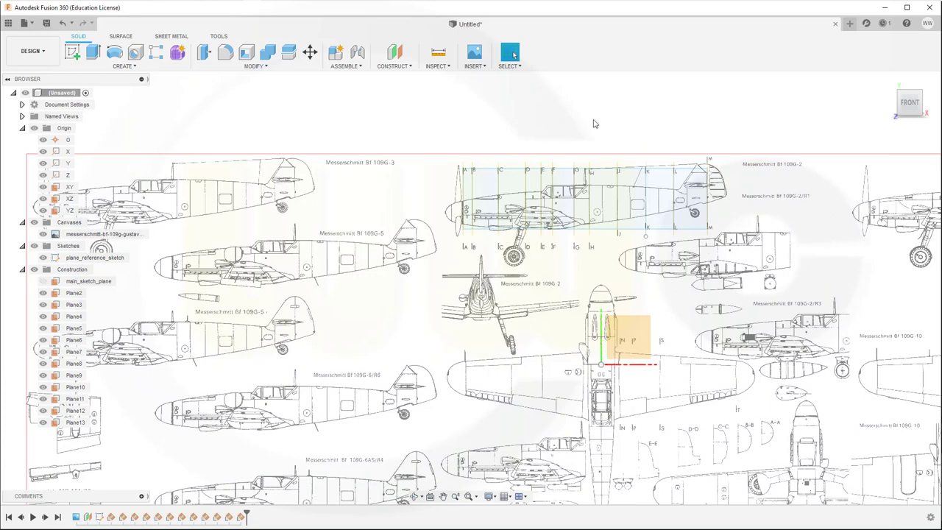
left_click(258, 328)
Step: Rename construction planes Plane2 through Plane5 to A, B, C and D
left_click(71, 294)
left_click(72, 294)
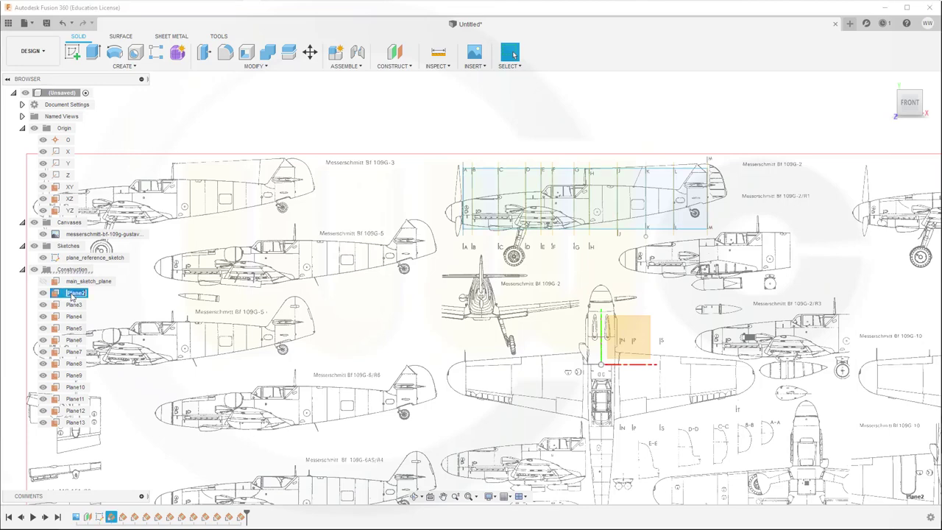
type("A")
left_click(76, 305)
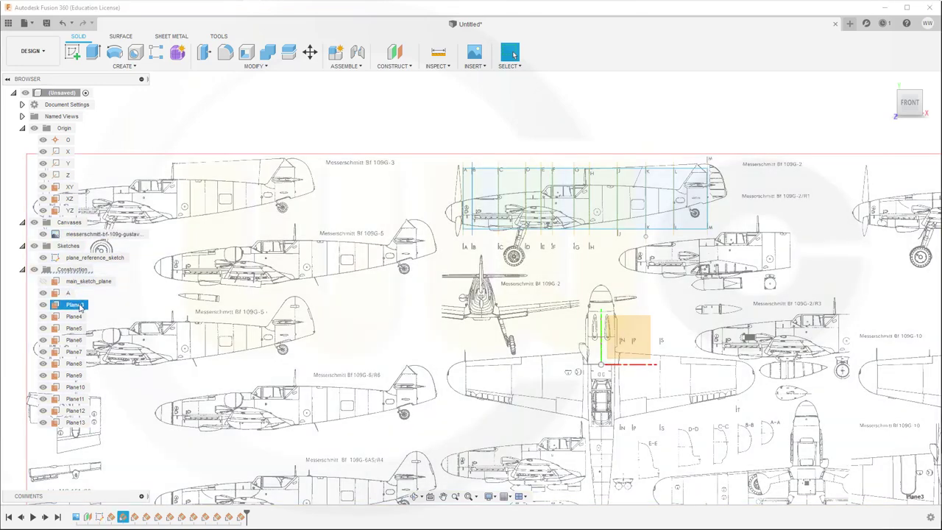
left_click(78, 305)
type("B")
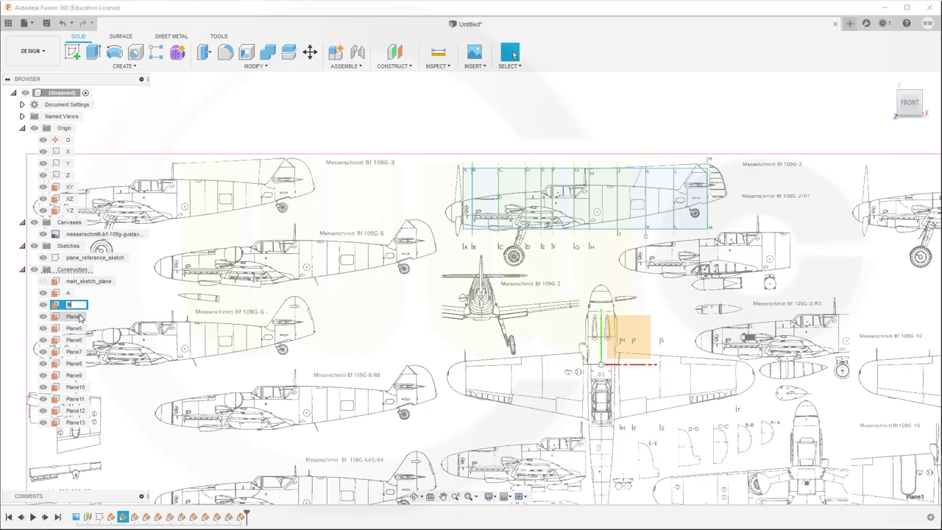
left_click(77, 317)
left_click(78, 317)
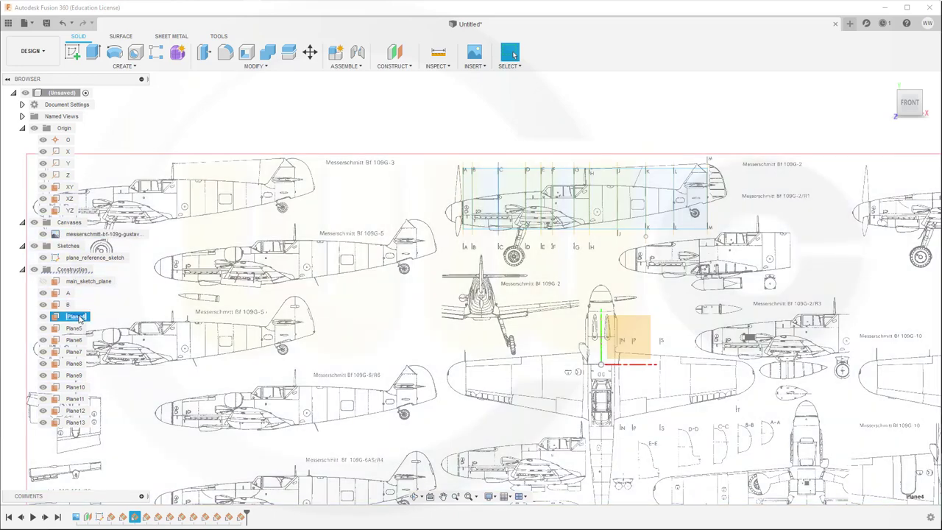
type("C")
left_click(77, 328)
left_click(77, 328)
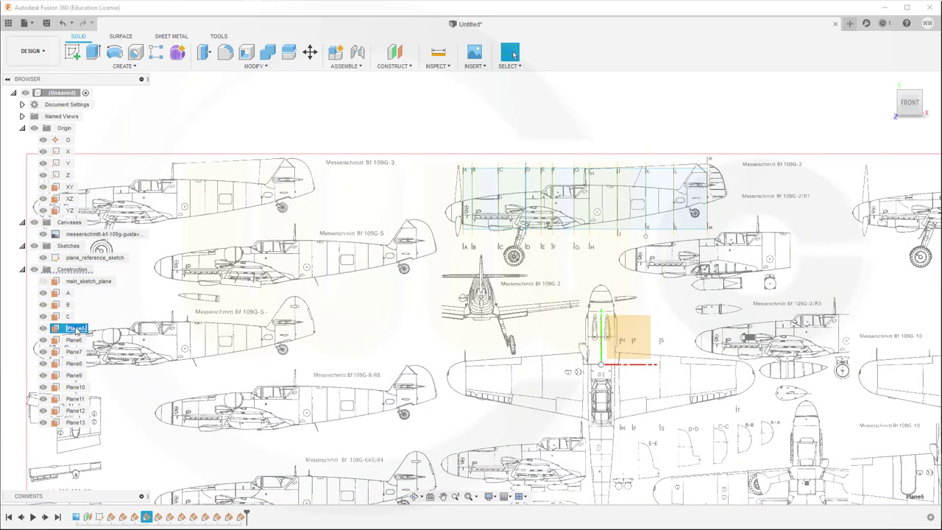
type("D")
Step: Rename Plane6 through Plane9 to E, F, G and H
left_click(78, 340)
left_click(80, 341)
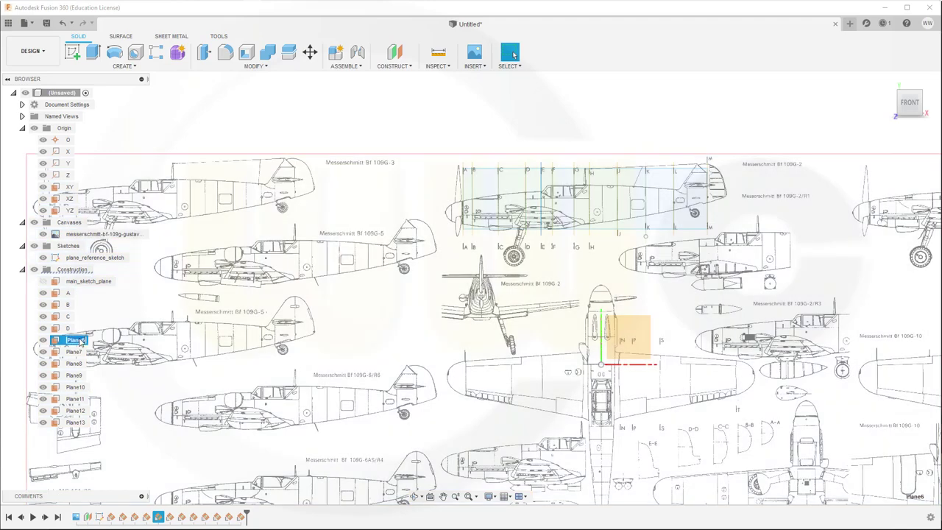
type("E")
left_click(76, 352)
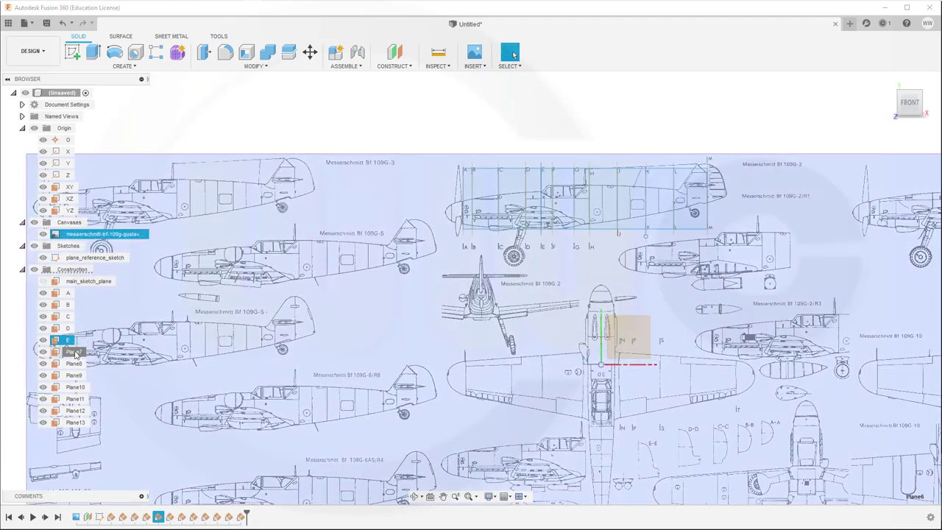
left_click(76, 352)
type("F")
left_click(77, 364)
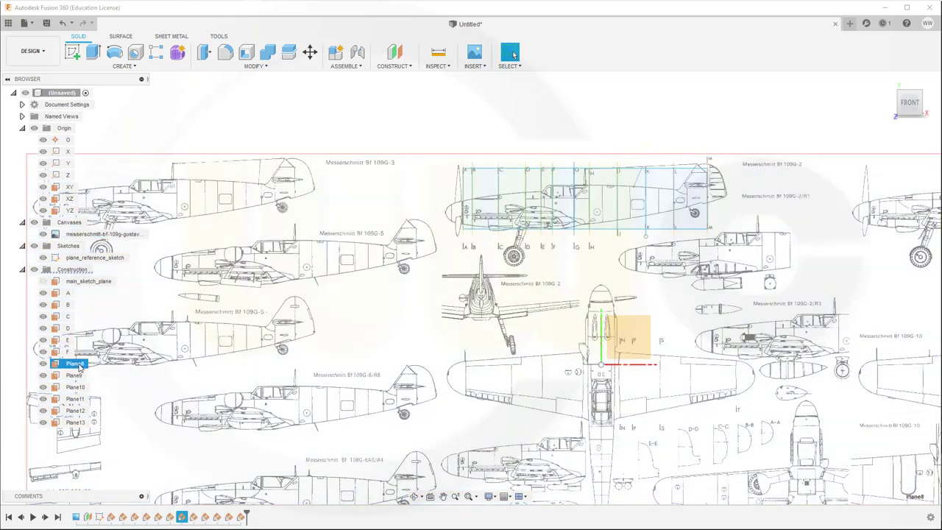
left_click(79, 362)
type("G")
left_click(76, 375)
left_click(78, 376)
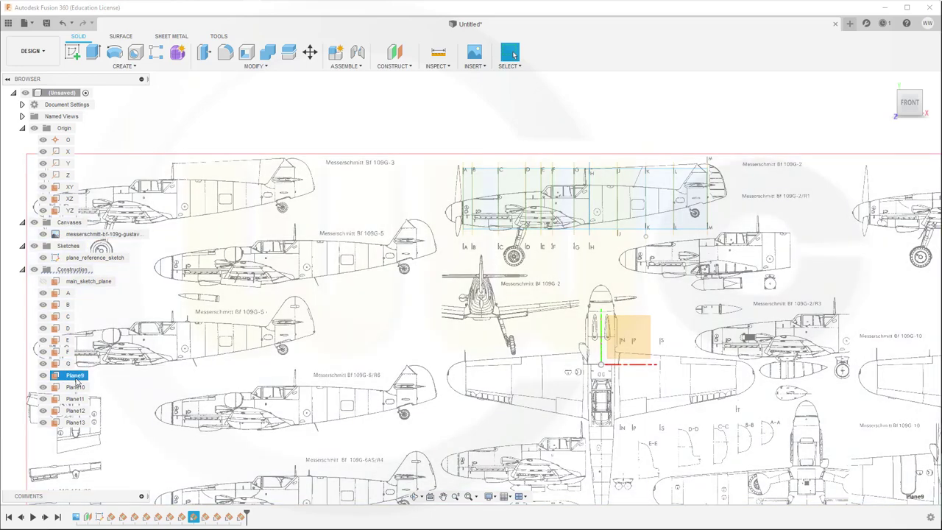
type("H")
Step: Rename Plane10 through Plane13 to J, K, L and M, then clear the selection
left_click(77, 387)
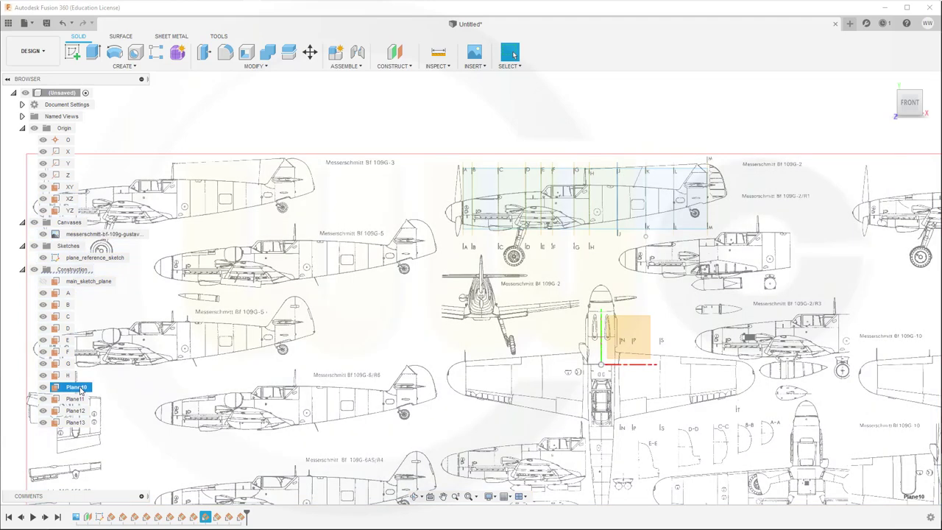
left_click(77, 387)
type("J")
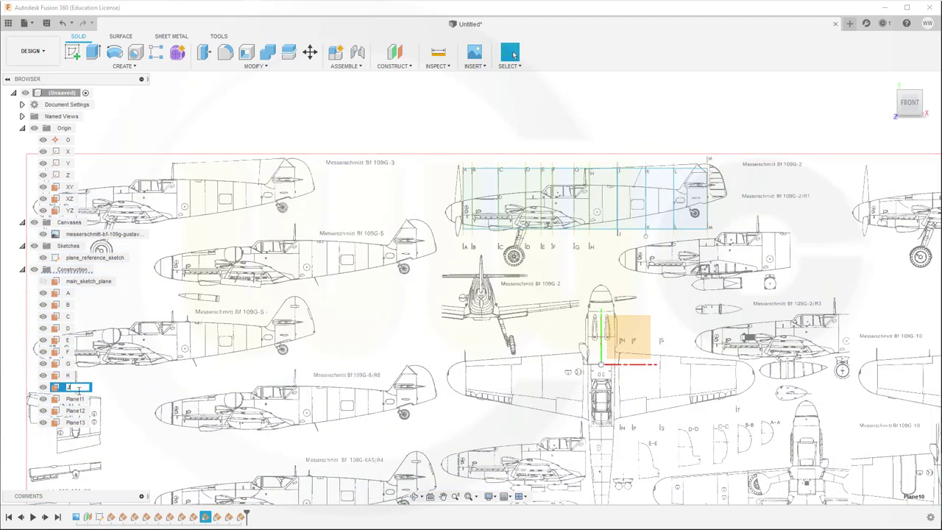
left_click(76, 399)
left_click(75, 399)
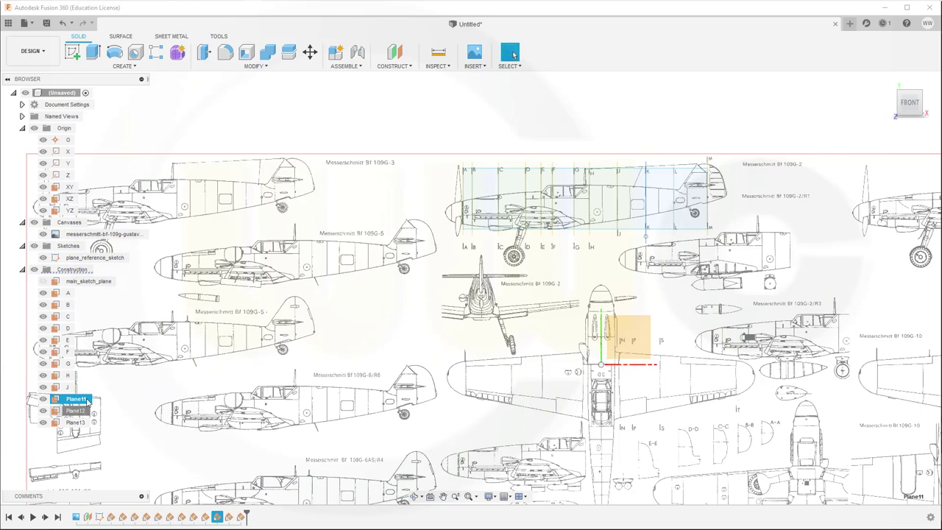
type("K")
left_click(78, 411)
left_click(78, 411)
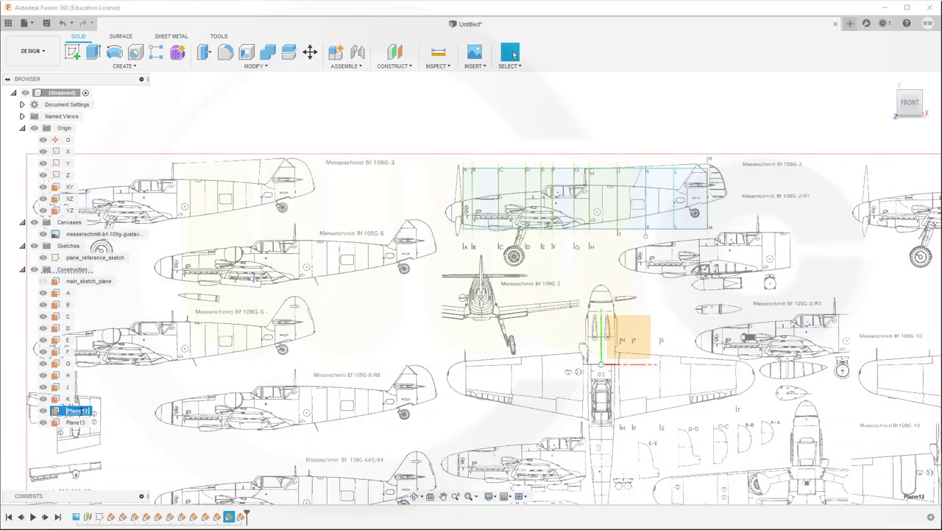
type("L")
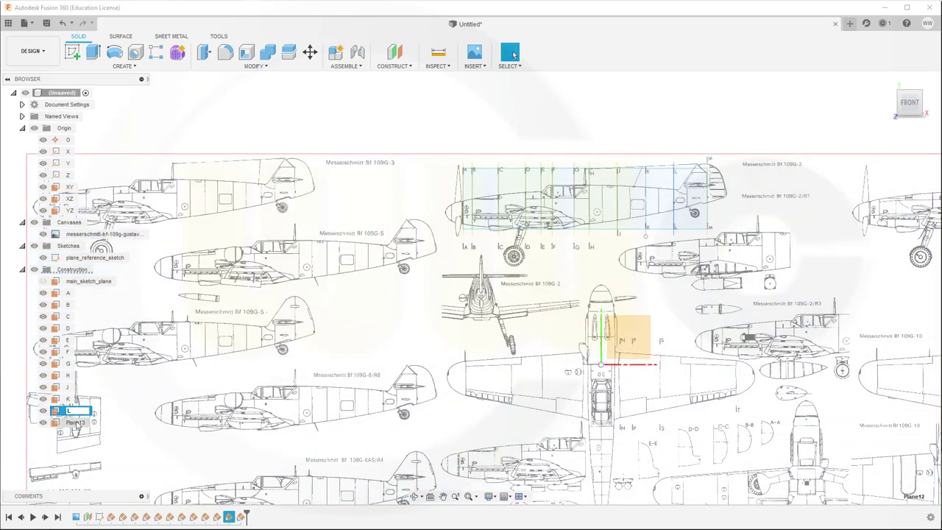
left_click(77, 422)
left_click(77, 422)
type("M")
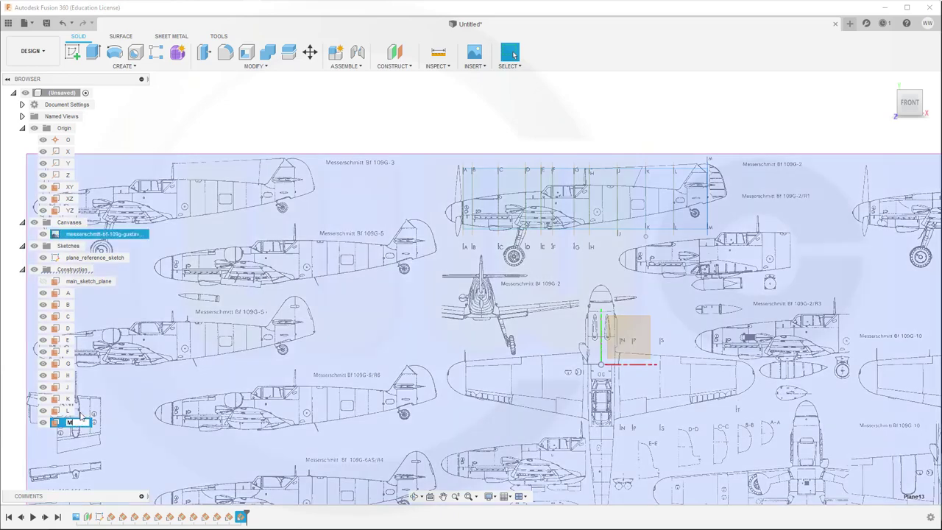
key("Return")
left_click(387, 110)
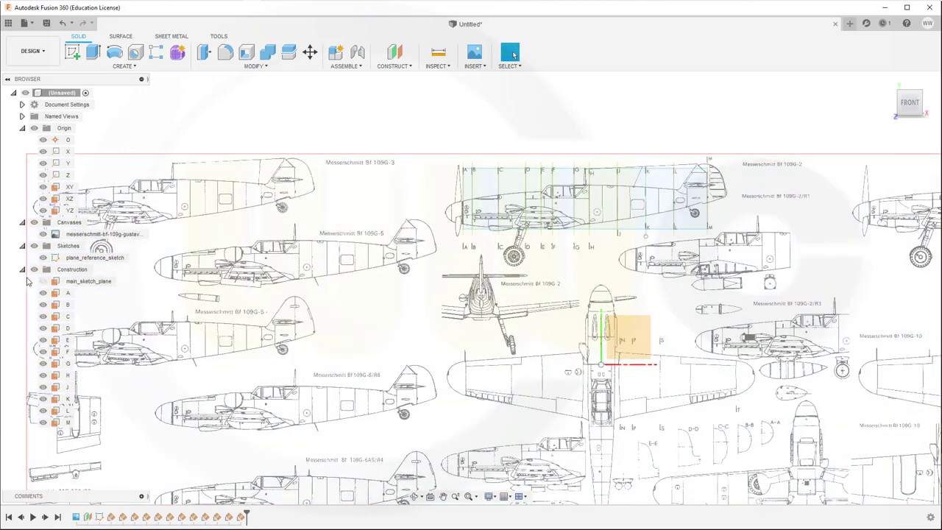
left_click(32, 270)
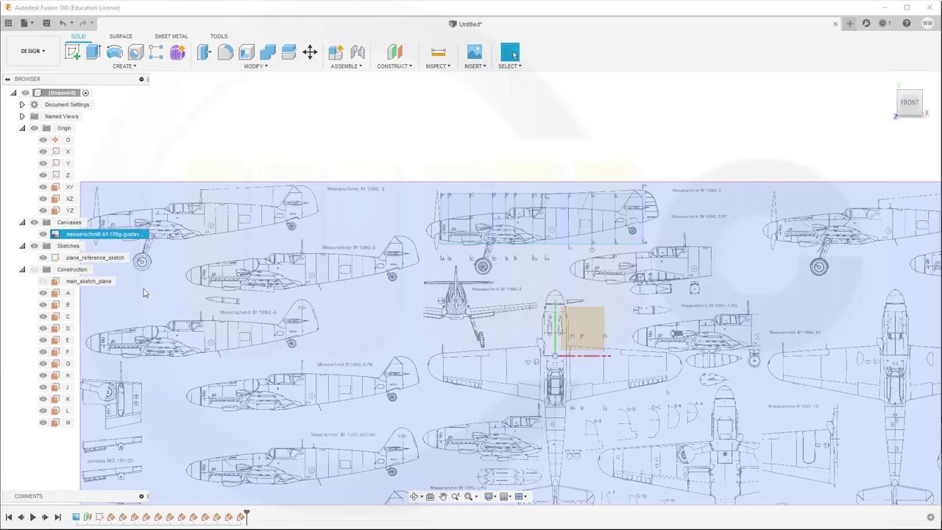
key("Escape")
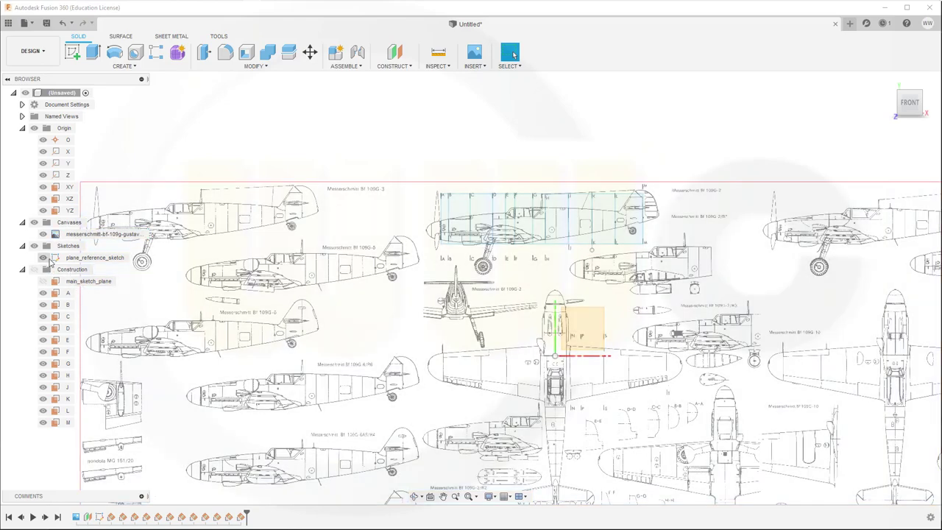
left_click(297, 268)
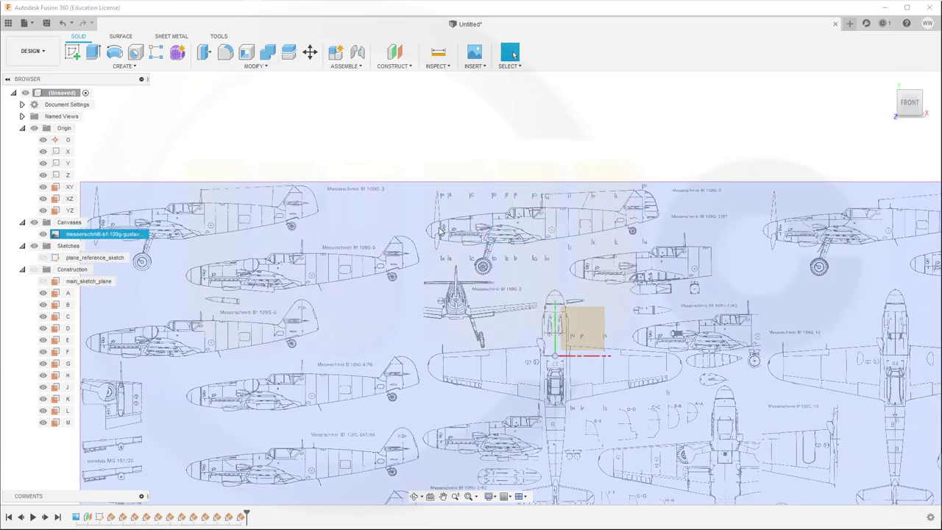
scroll(452, 258, "down", 3)
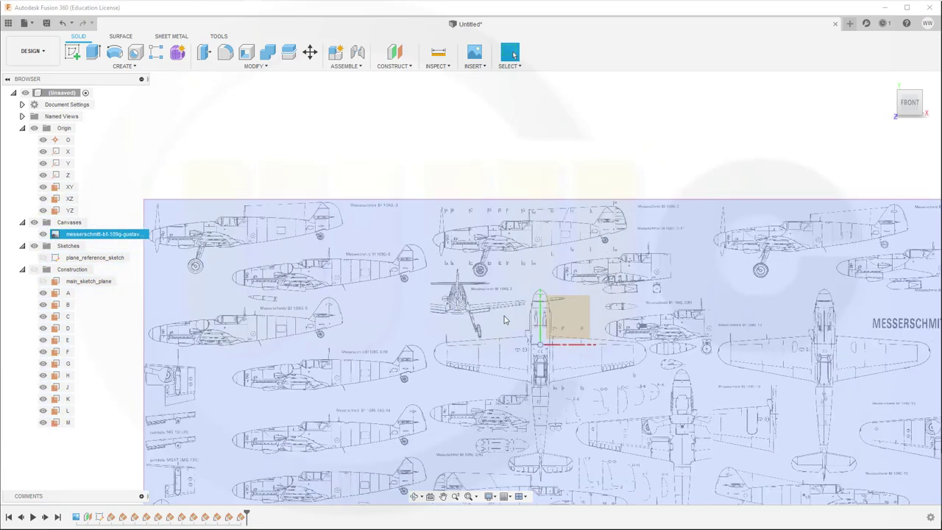
scroll(504, 320, "up", 1)
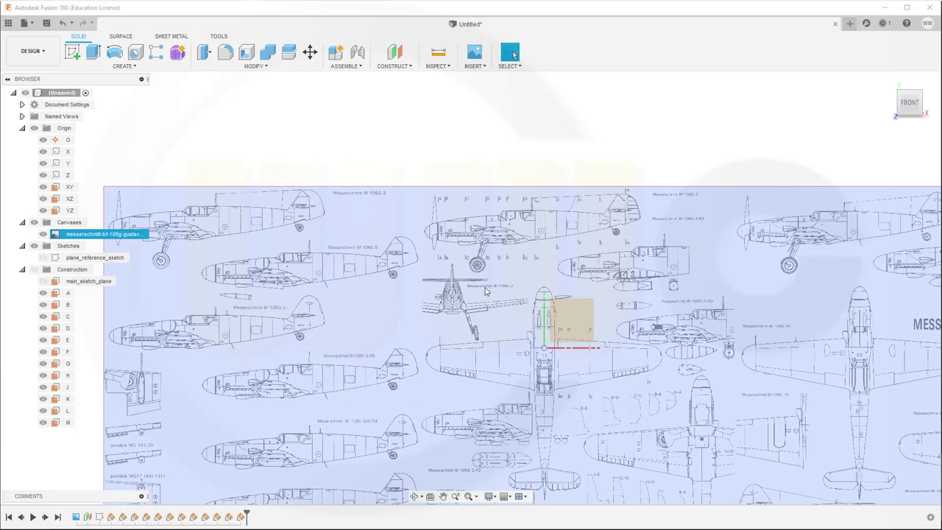
left_click(424, 157)
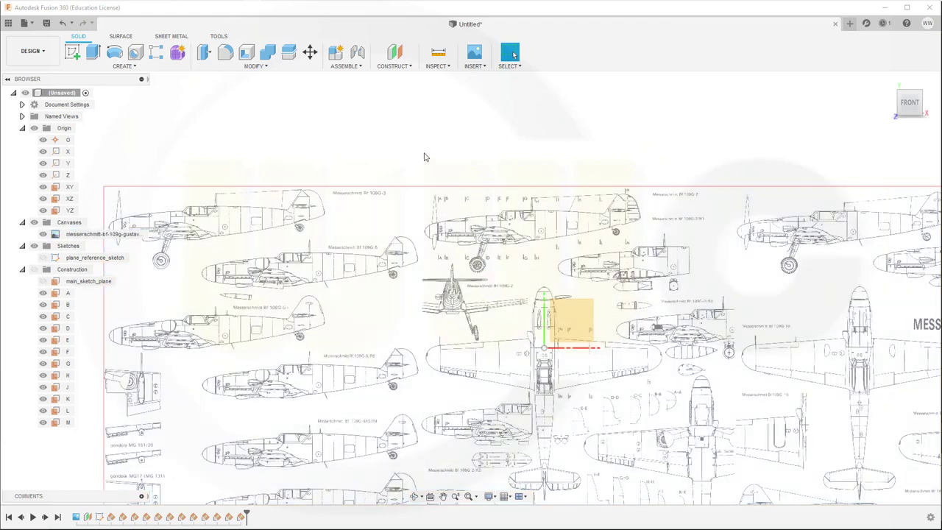
left_click(410, 67)
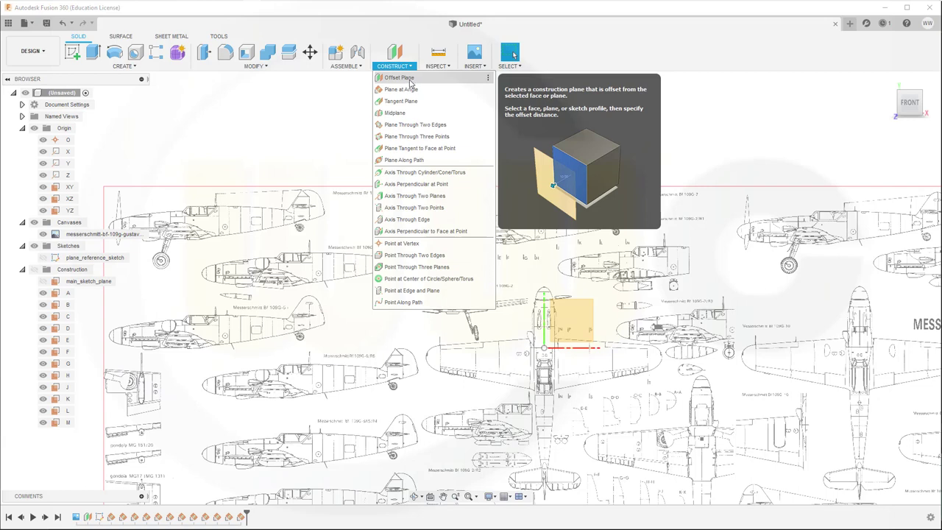
left_click(398, 78)
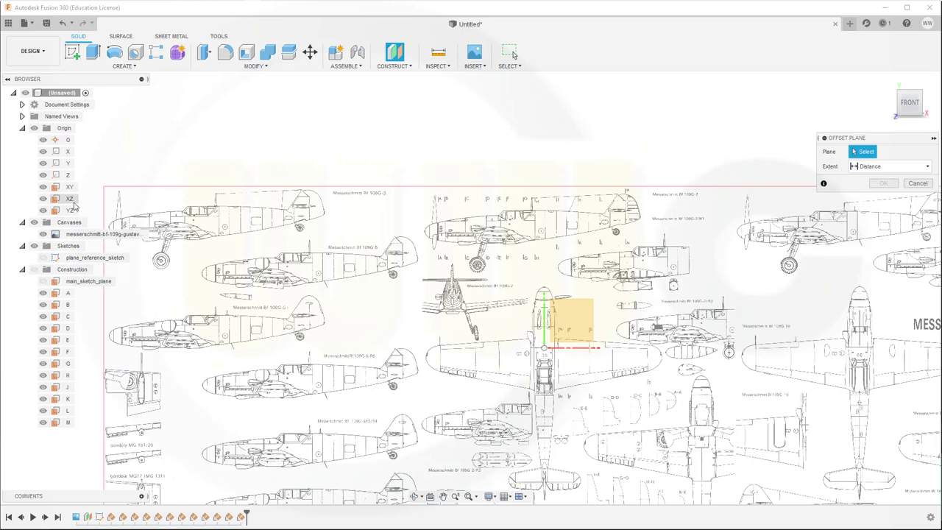
left_click(69, 198)
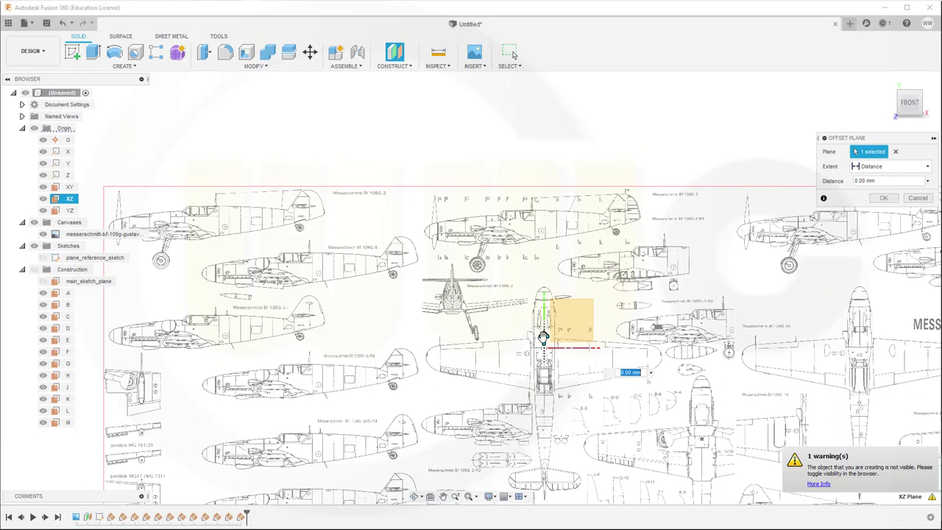
left_click_drag(543, 337, 525, 224)
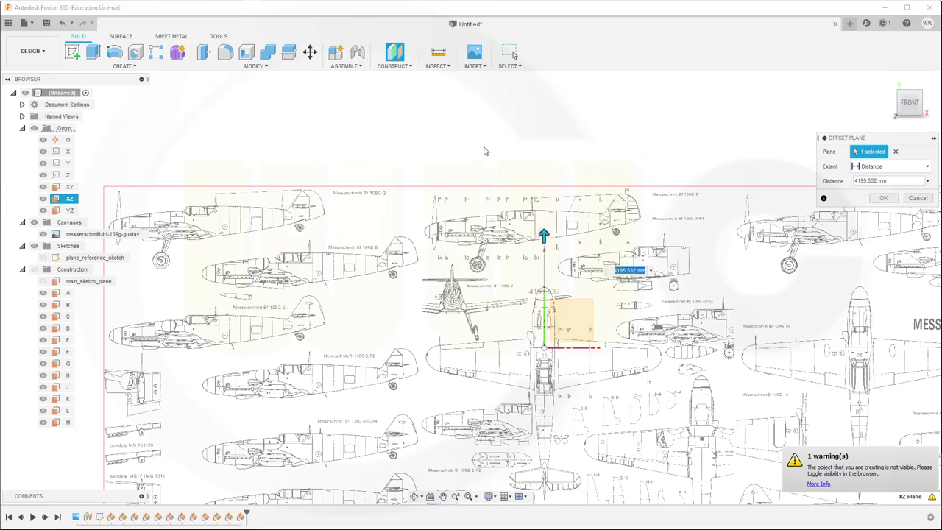
key("Escape")
left_click(456, 240)
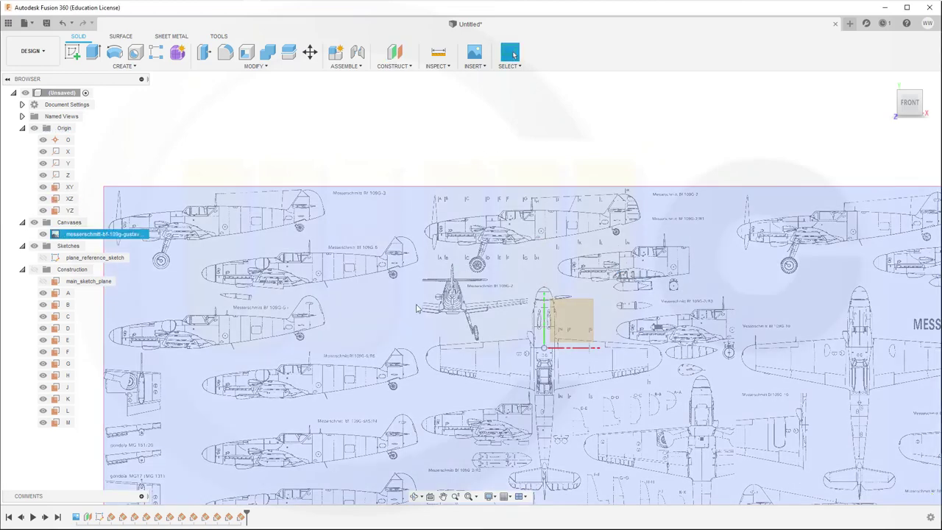
left_click(208, 159)
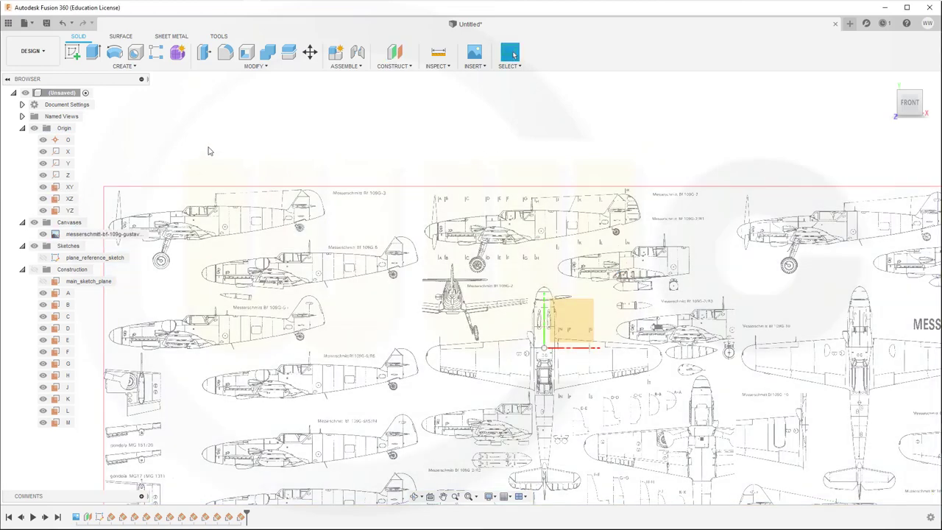
Step: Sketch a single horizontal 1971.858 mm line along the Bf 109G-2 side-view fuselage and finish the sketch
left_click(72, 55)
left_click(82, 259)
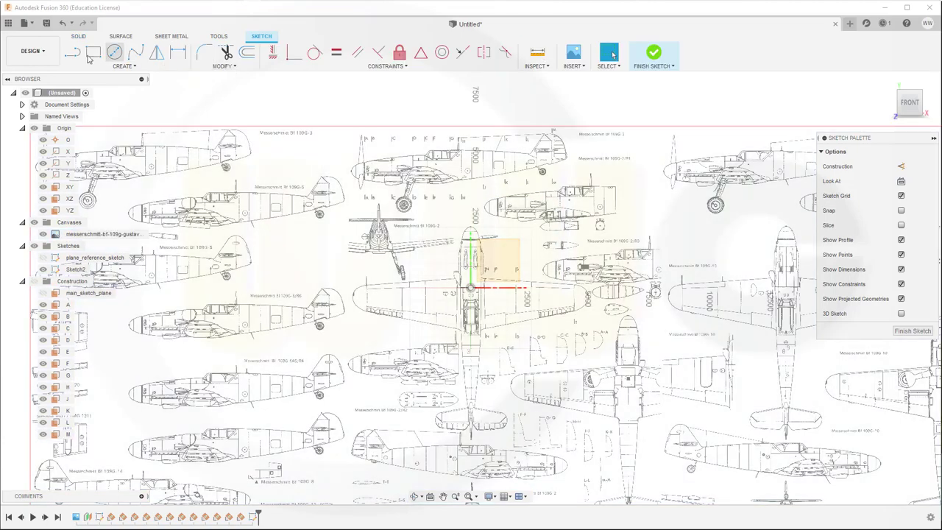
key("l")
scroll(412, 183, "up", 10)
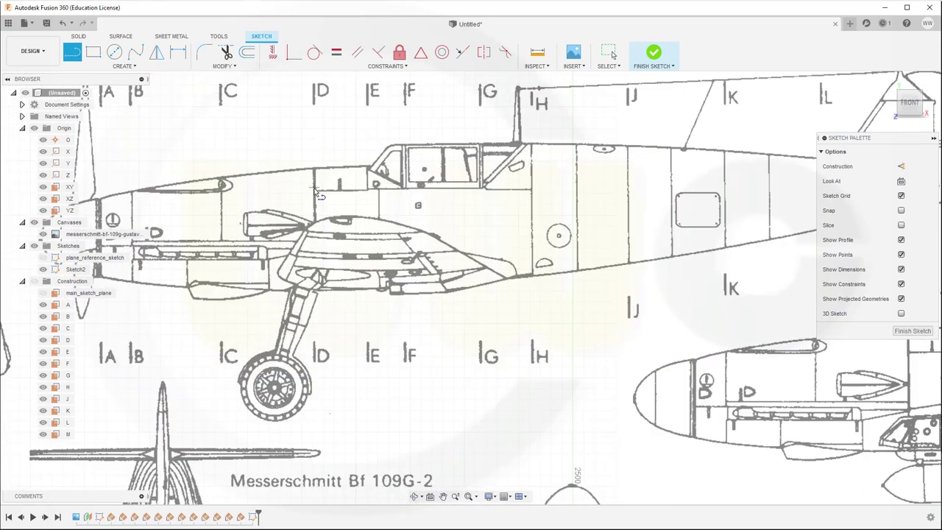
left_click(317, 194)
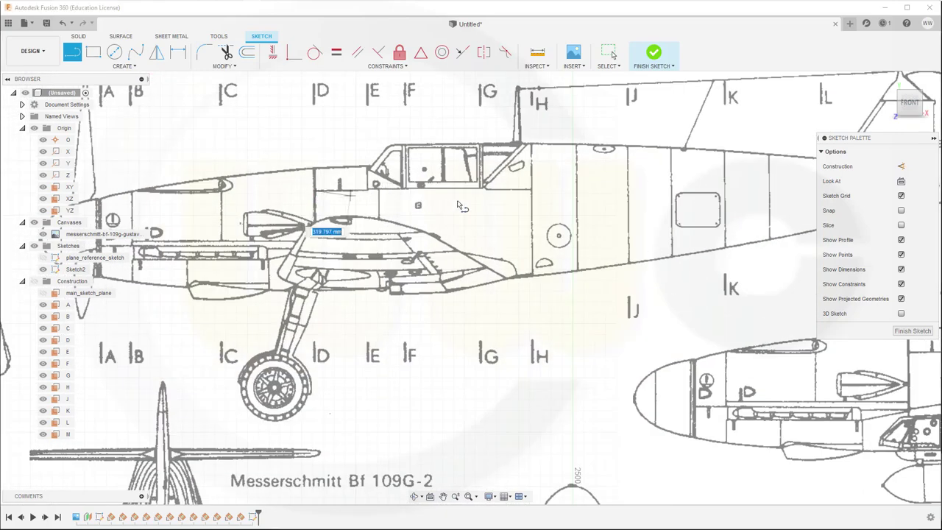
left_click(530, 191)
key("Escape")
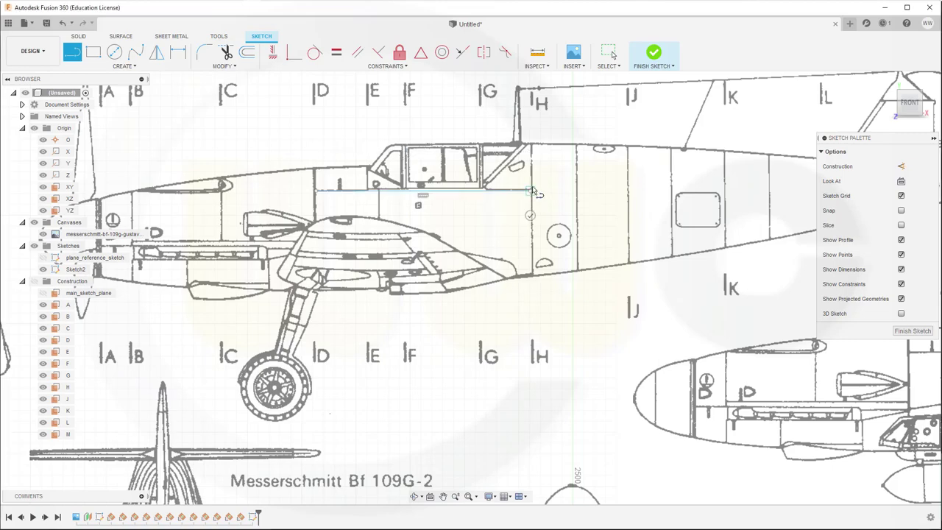
left_click(548, 191)
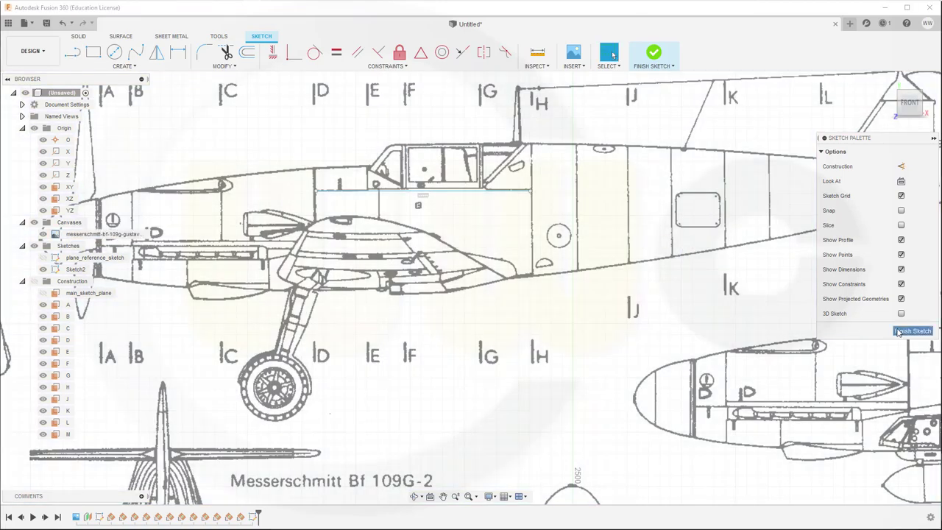
left_click(901, 330)
scroll(610, 271, "down", 2)
Step: Start a Plane at Angle hinged on Sketch2's horizontal fuselage line
scroll(611, 271, "down", 2)
left_click(388, 96)
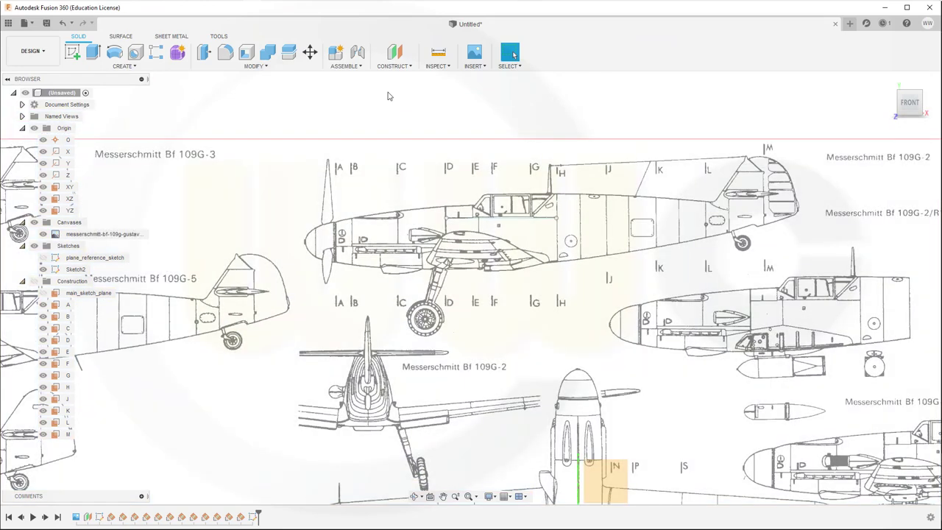
left_click(409, 69)
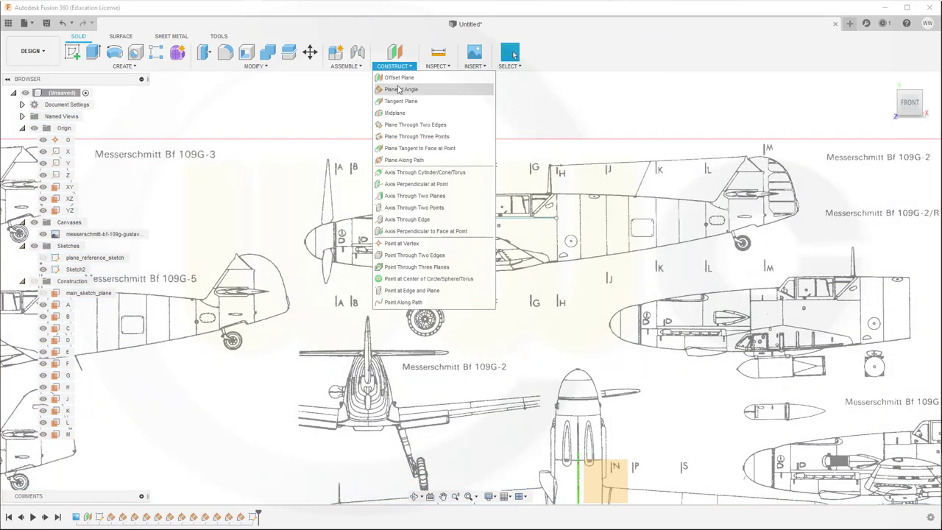
left_click(399, 89)
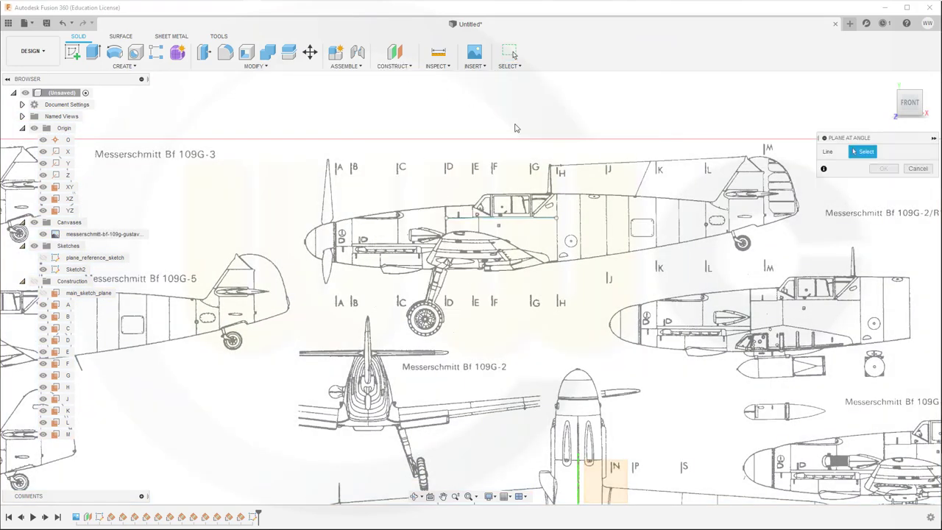
left_click(512, 220)
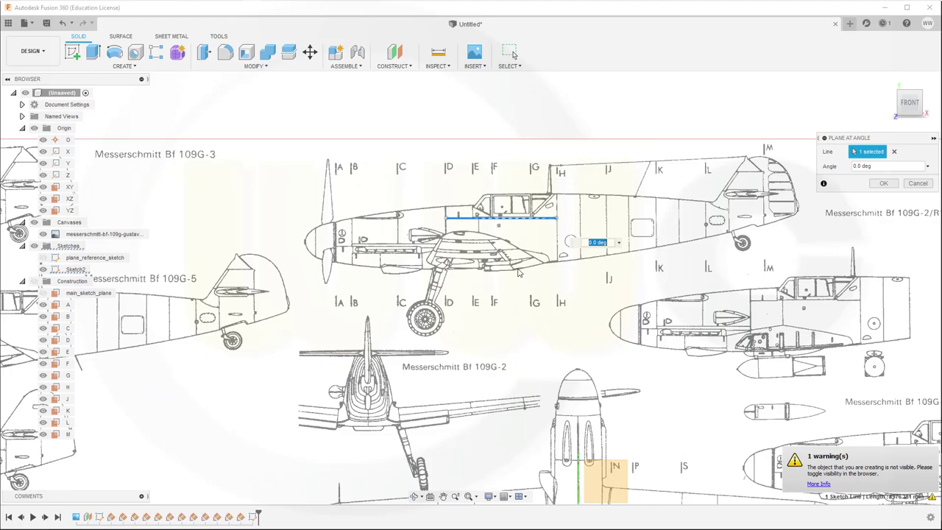
middle_click_drag(518, 272, 525, 264)
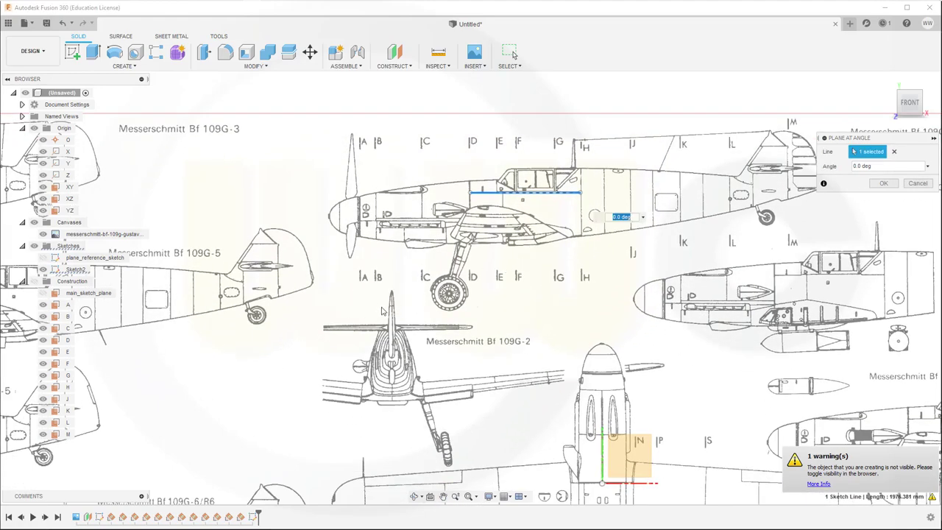
middle_click_drag(384, 307, 555, 276, "shift")
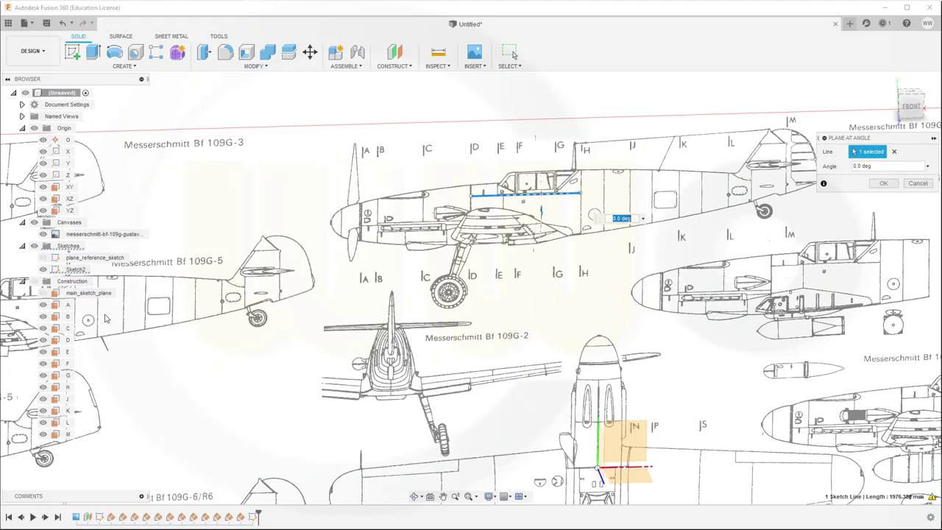
Step: Show the lettered planes A–M and create Plane14 at 9 degrees
left_click(34, 282)
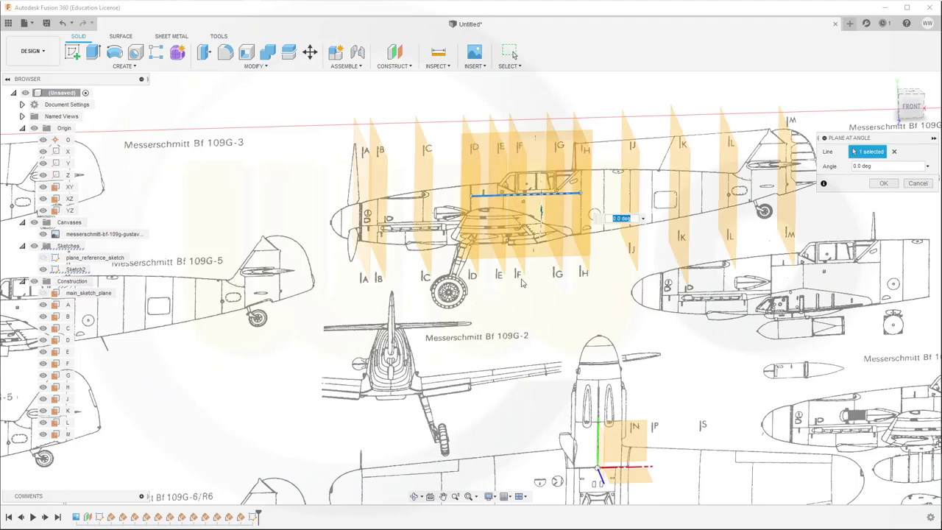
middle_click_drag(521, 283, 563, 315, "shift")
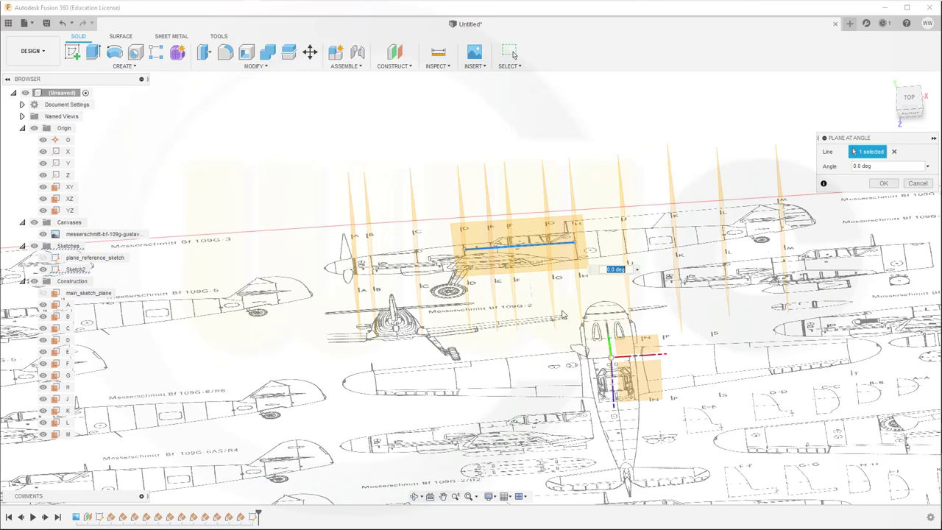
left_click(873, 169)
type("90")
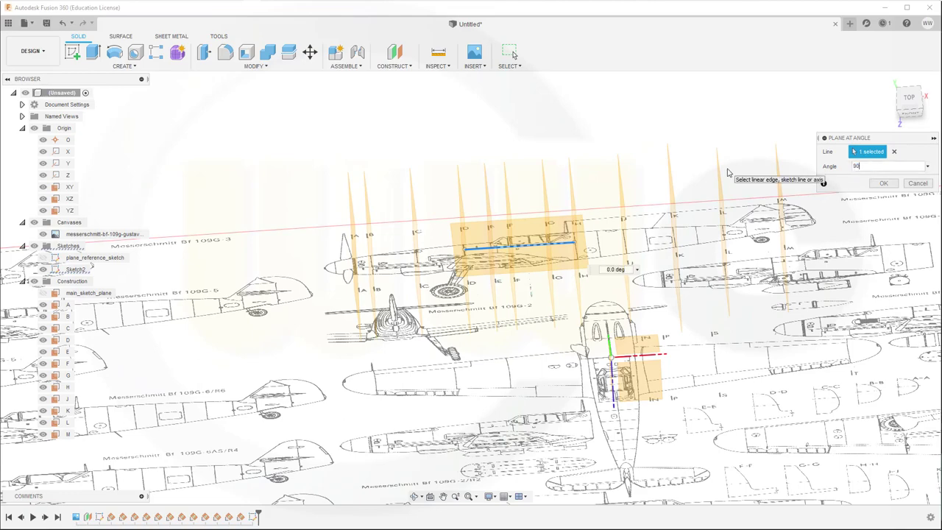
key("Return")
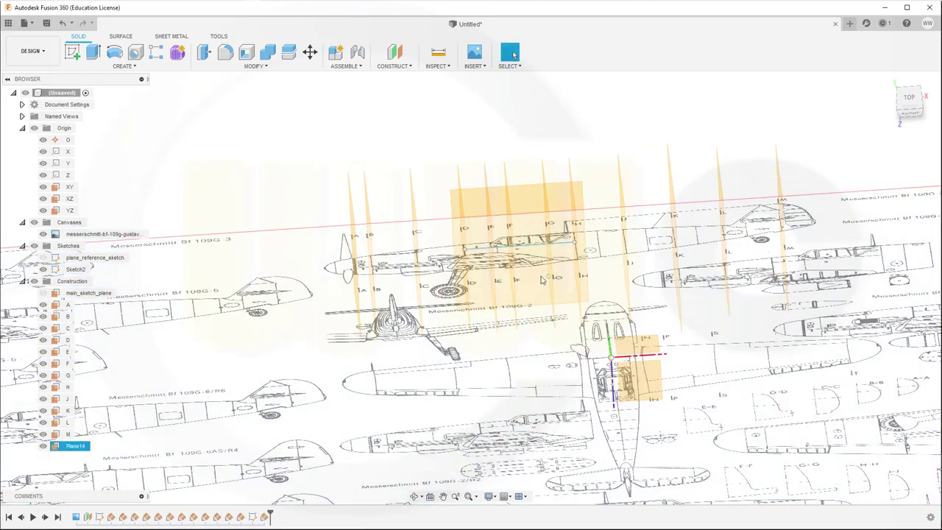
middle_click_drag(645, 275, 523, 193, "shift")
key("Escape")
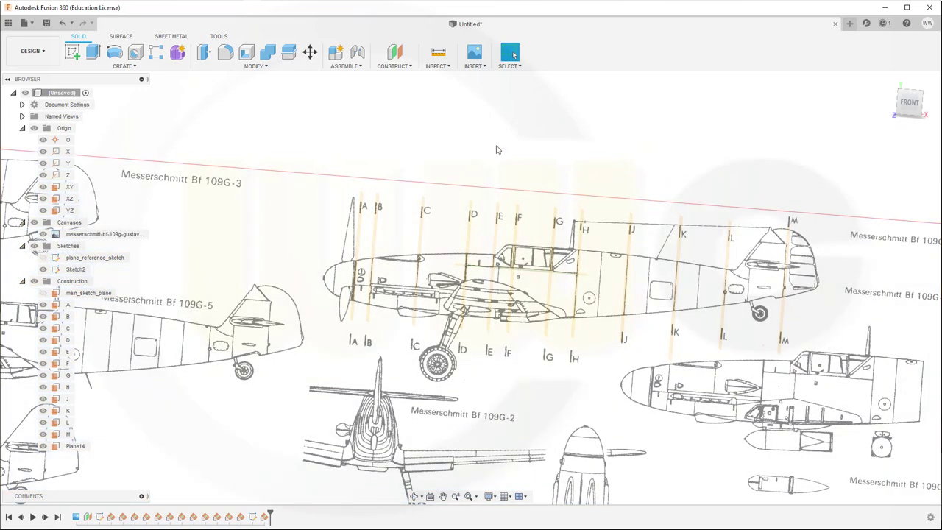
Step: Rename Plane14 in the Construction folder to splitplane and zoom to fit the blueprint
left_click(381, 290)
left_click(76, 446)
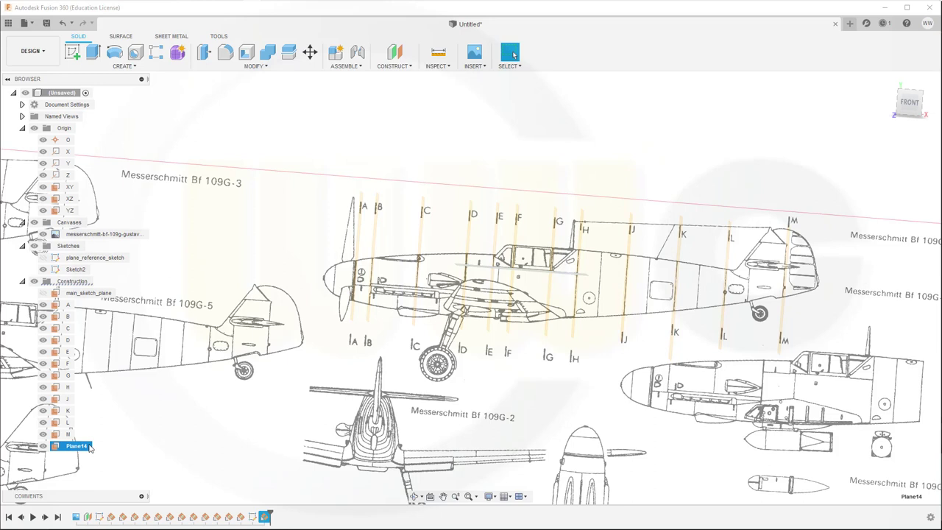
right_click(89, 447)
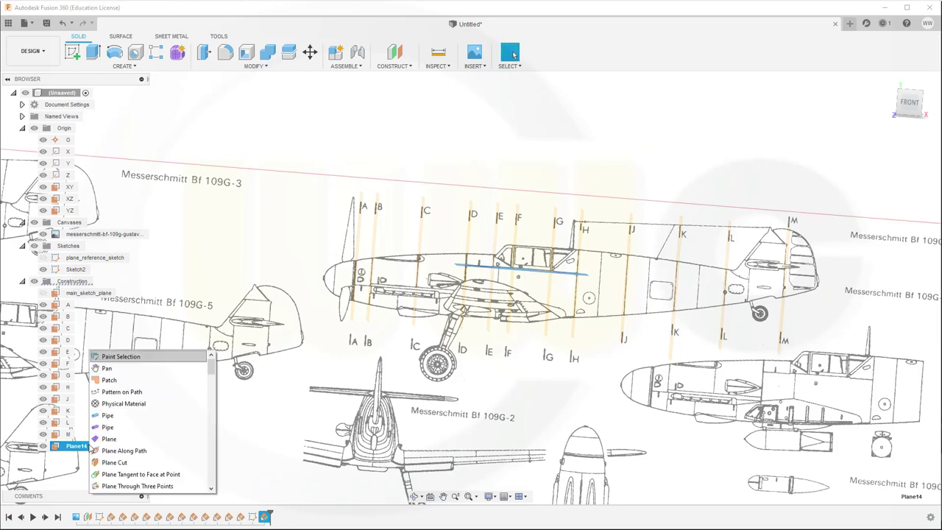
type("spl")
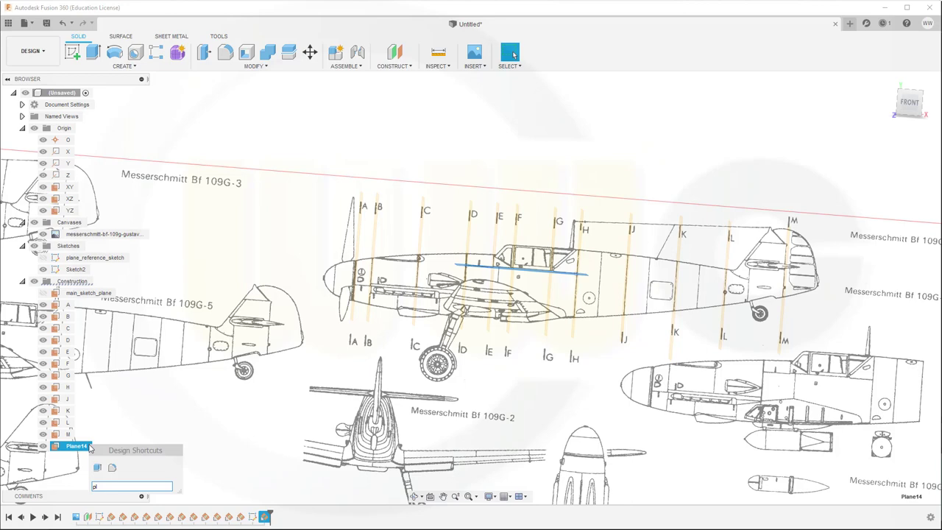
key("Escape")
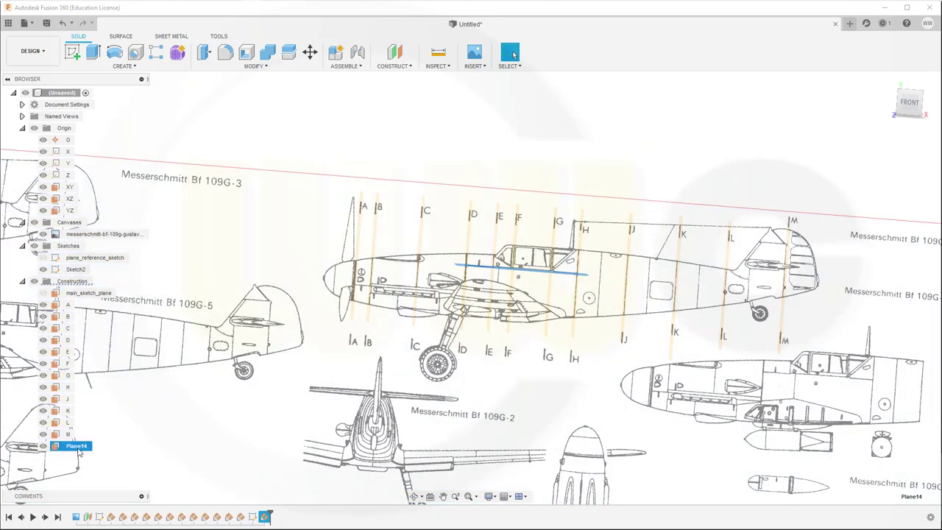
double_click(78, 447)
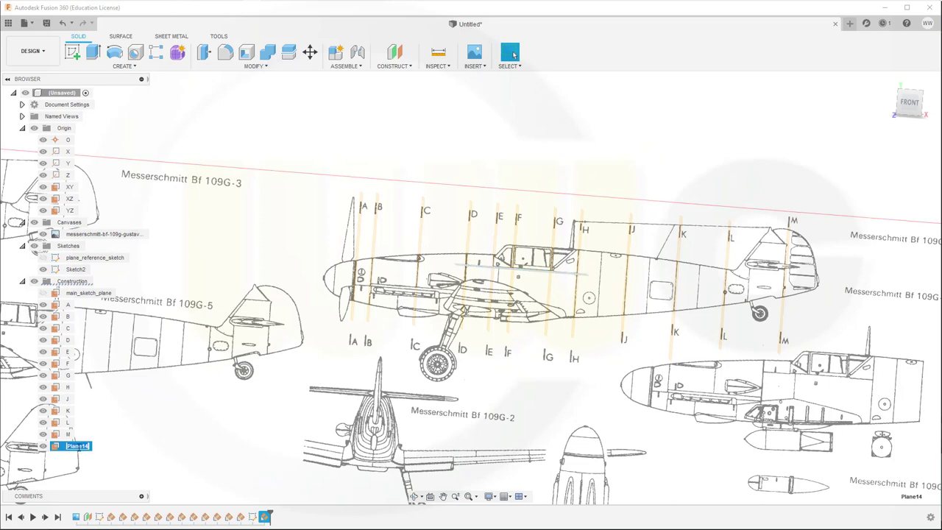
type("N")
key("Return")
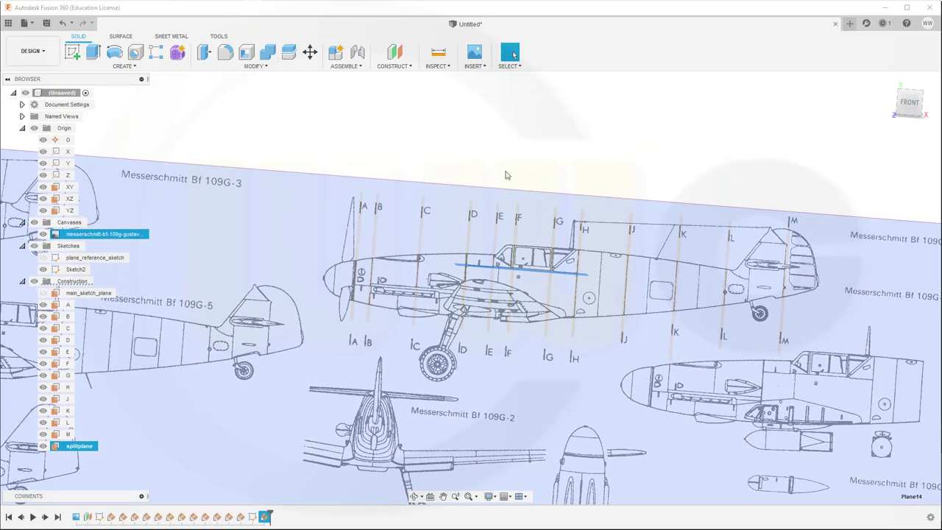
key("F6")
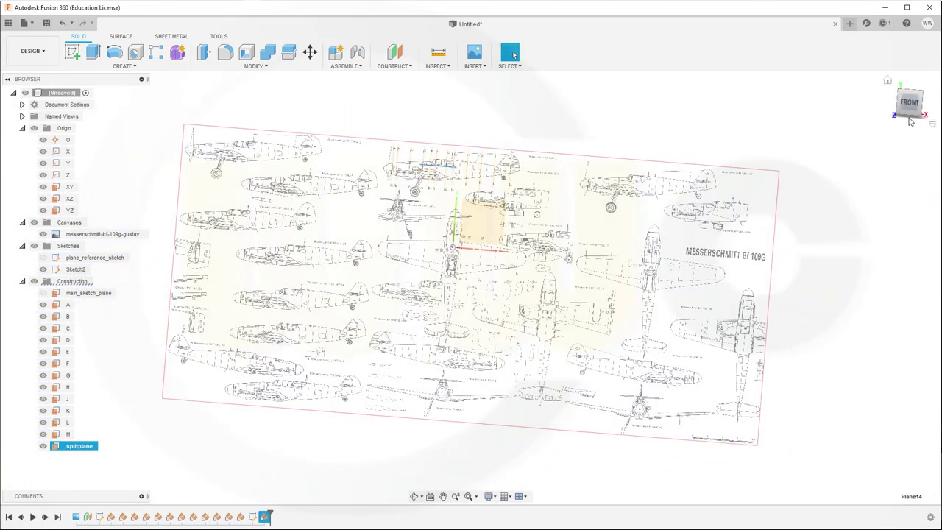
Step: View the blueprint from the front and open Sketch2 for editing
left_click(908, 114)
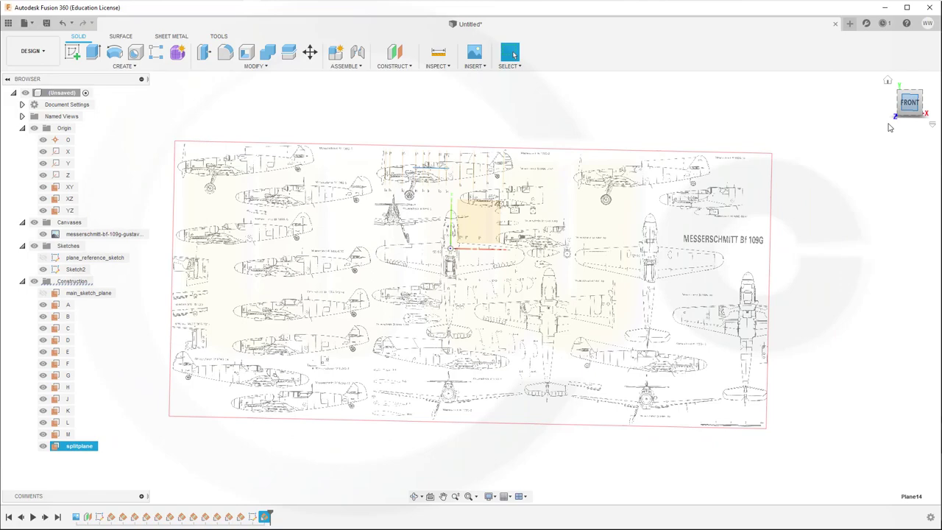
left_click(670, 245)
scroll(405, 382, "down", 1)
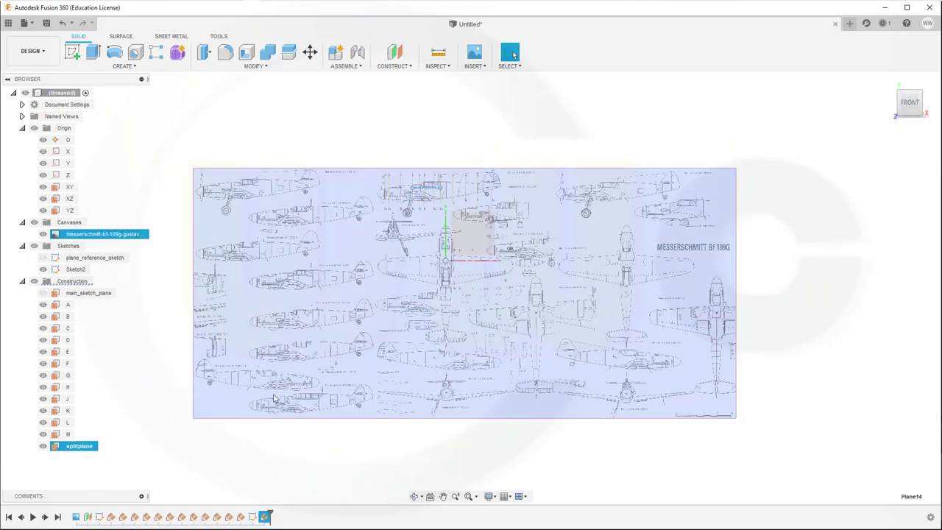
key("Escape")
left_click(195, 404)
scroll(410, 318, "up", 3)
scroll(461, 161, "down", 2)
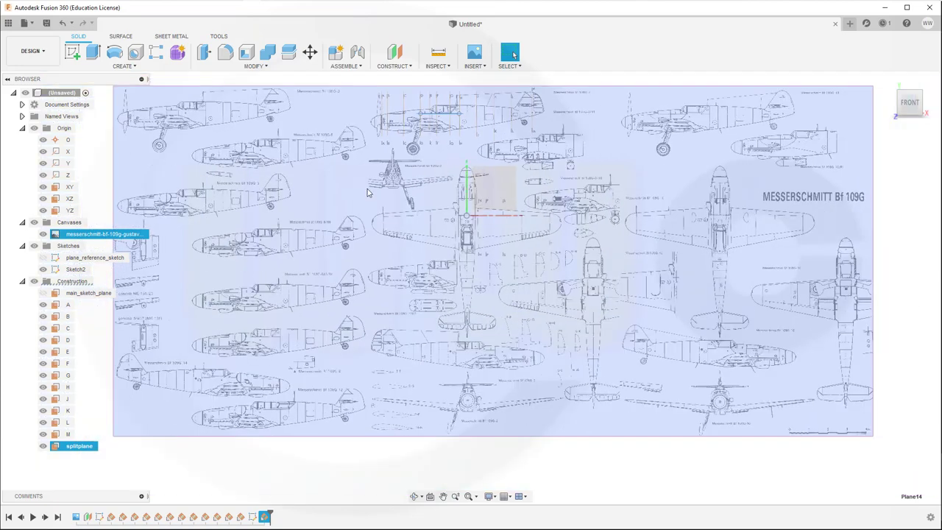
key("Escape")
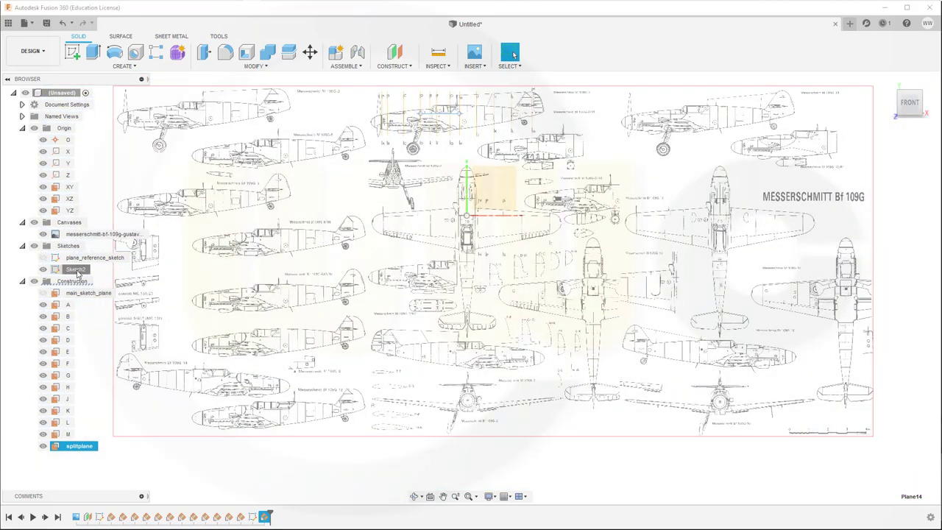
left_click(76, 270)
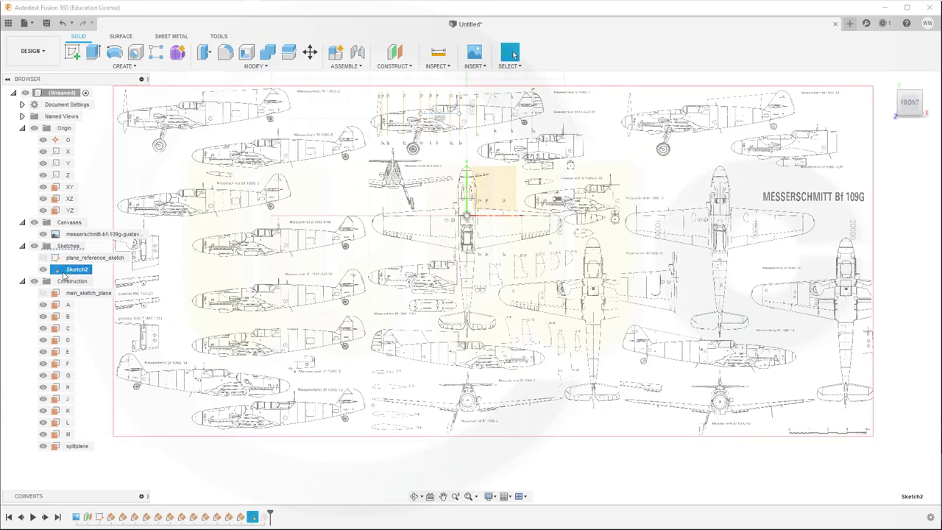
double_click(68, 270)
left_click(388, 233)
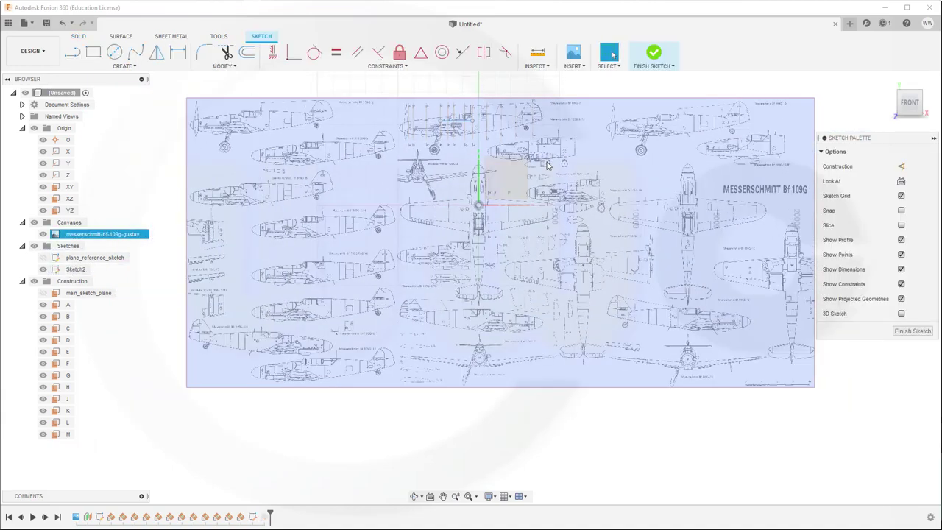
scroll(549, 173, "up", 5)
key("Escape")
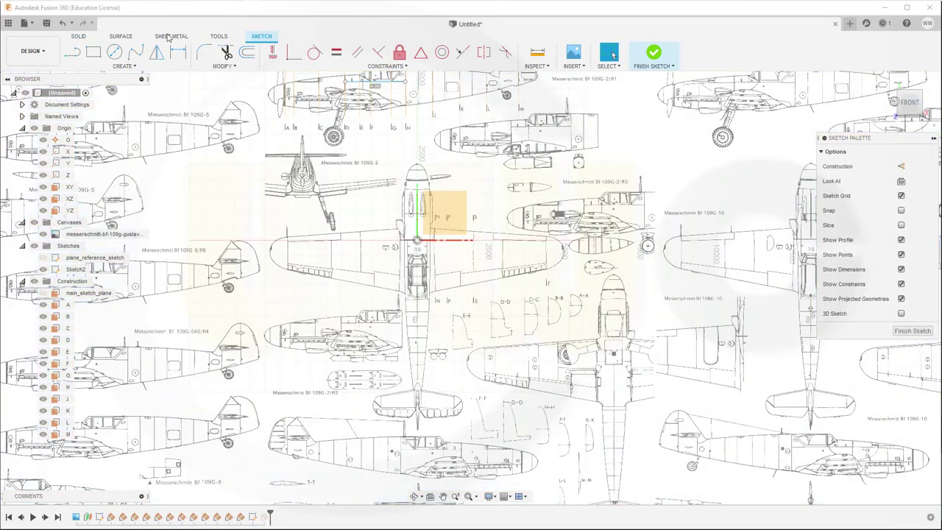
Step: Draw vertical lines at the wing root and the wing tip of the top view
left_click(73, 53)
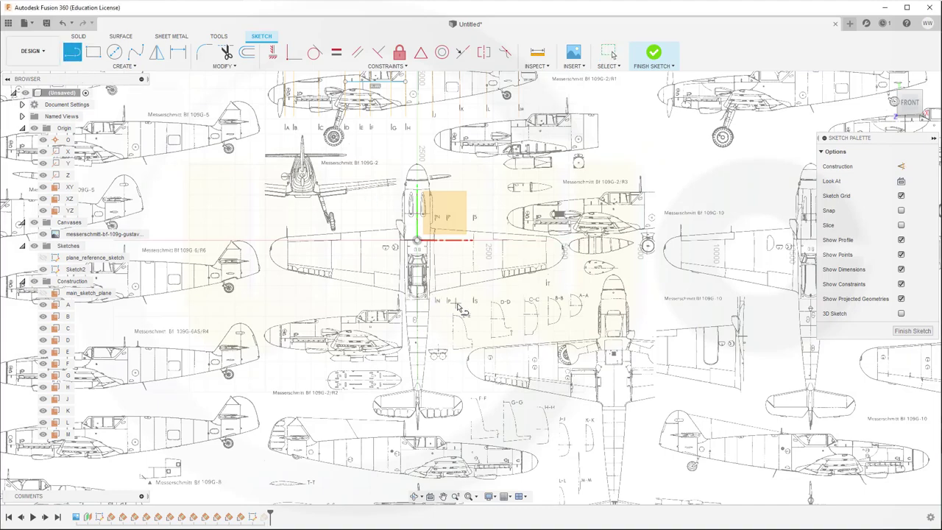
scroll(421, 282, "up", 4)
scroll(441, 213, "up", 2)
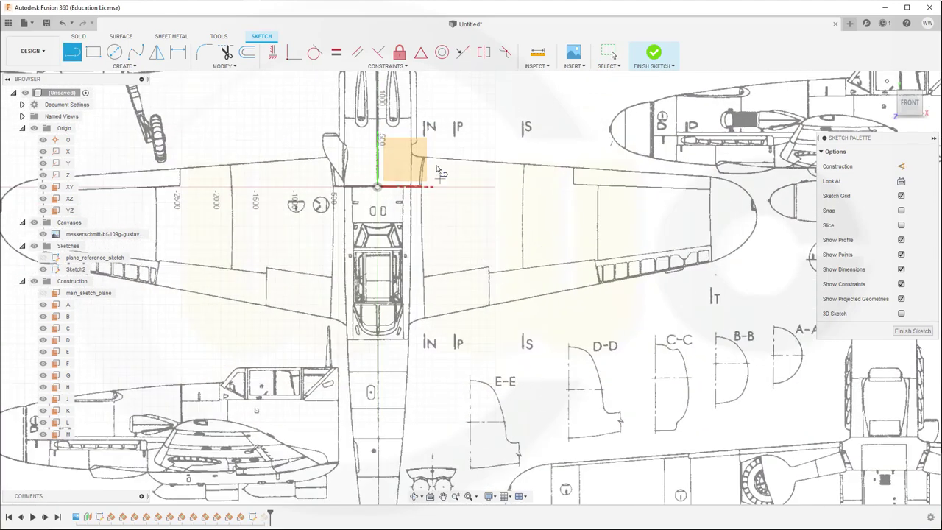
left_click(424, 156)
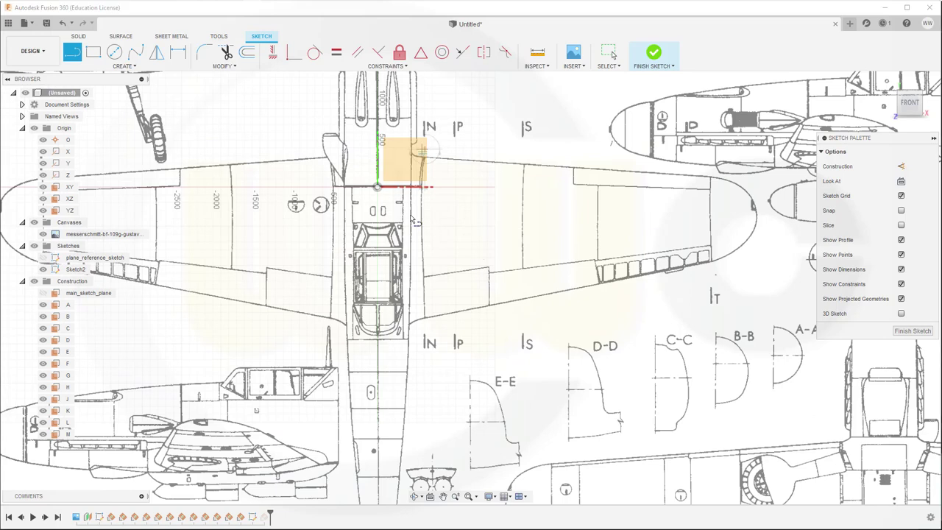
left_click(424, 326)
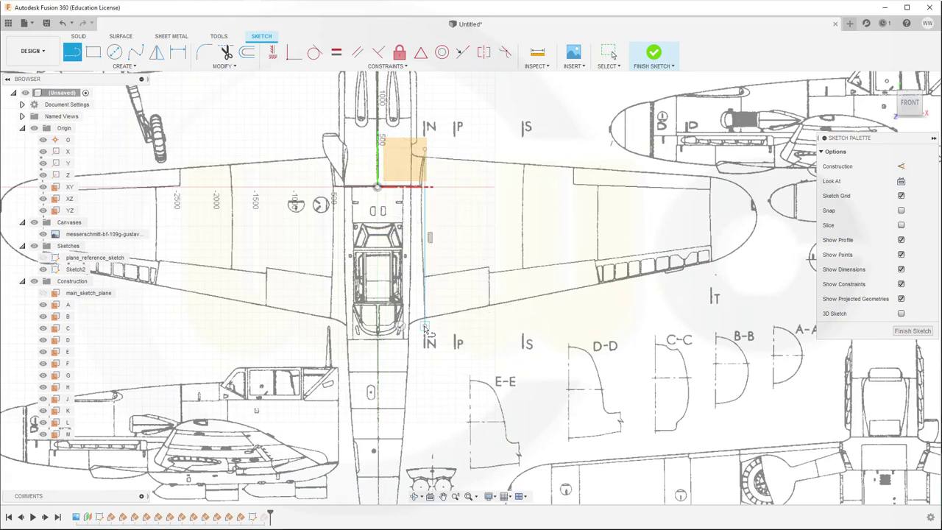
key("Escape")
left_click(465, 333)
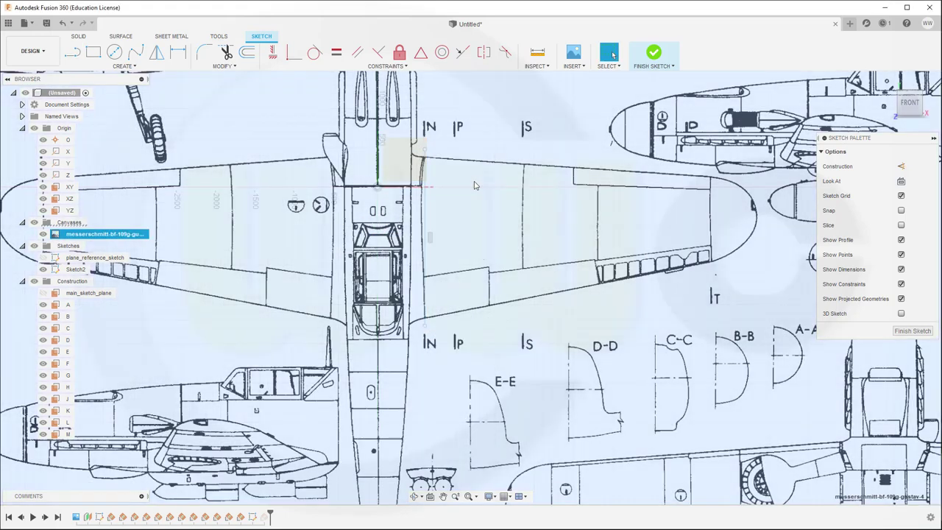
right_click(479, 190)
left_click(485, 156)
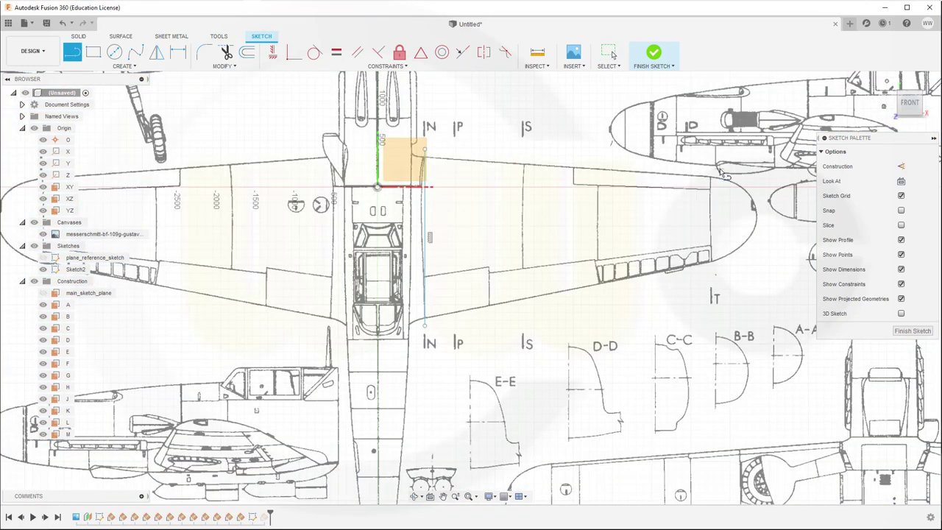
left_click(710, 178)
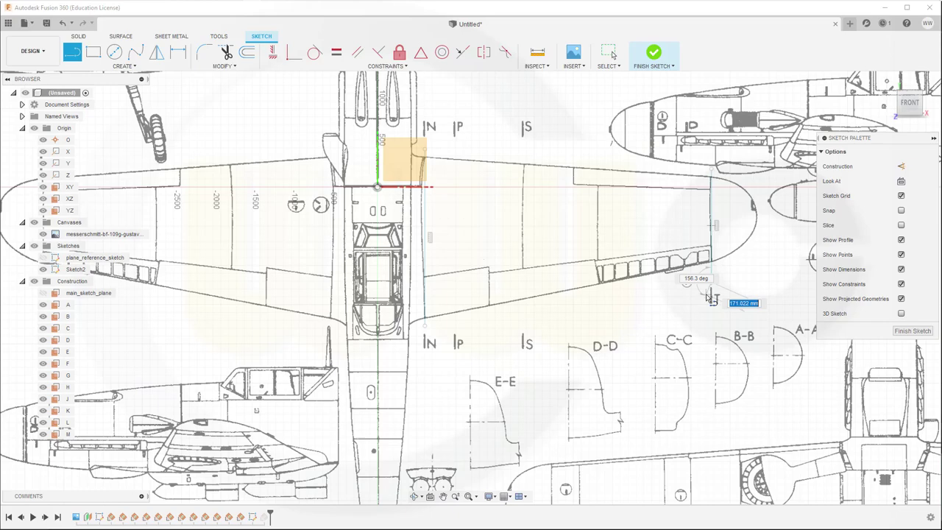
key("Escape")
left_click(682, 302)
Step: Draw vertical lines at the tail and along the right tailplane tip
mouse_move(540, 386)
middle_mouse_down()
mouse_move(534, 296)
mouse_move(501, 262)
middle_mouse_up()
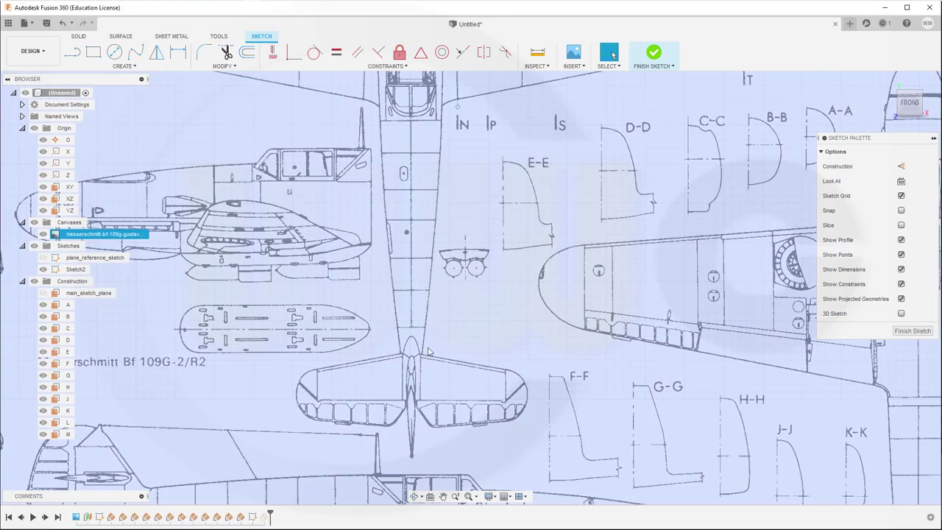
key("l")
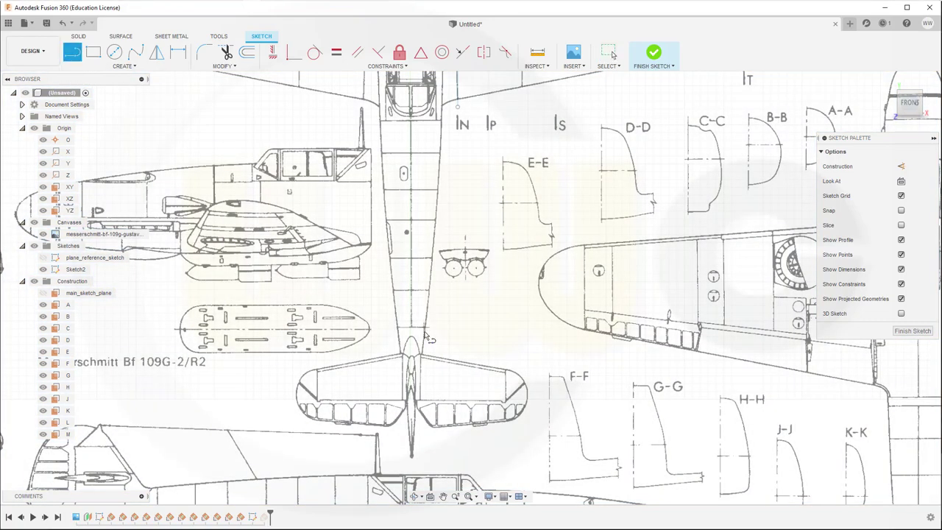
left_click(420, 343)
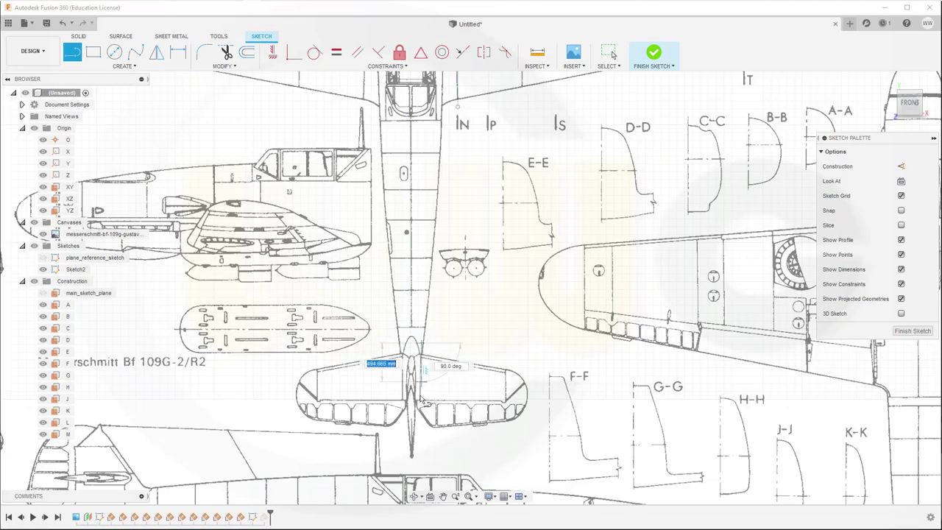
left_click(420, 435)
key("Escape")
right_click(484, 329)
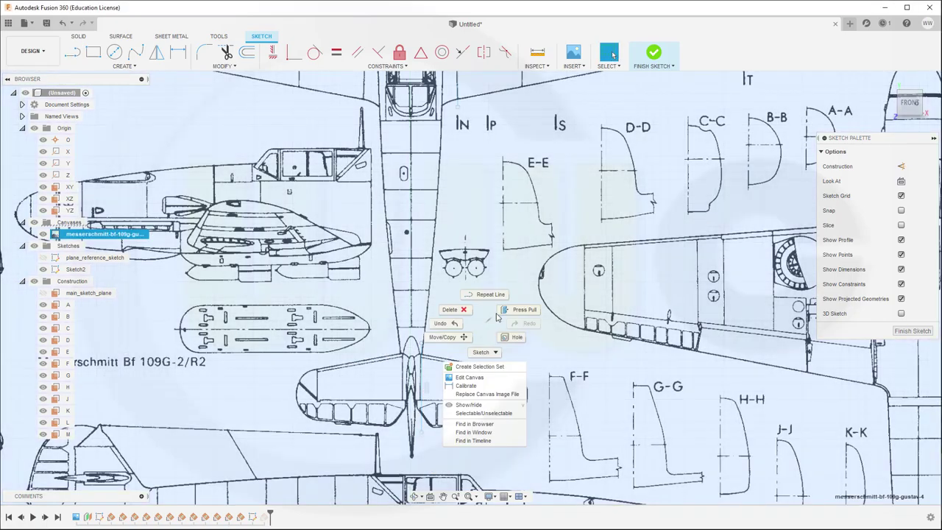
left_click(487, 293)
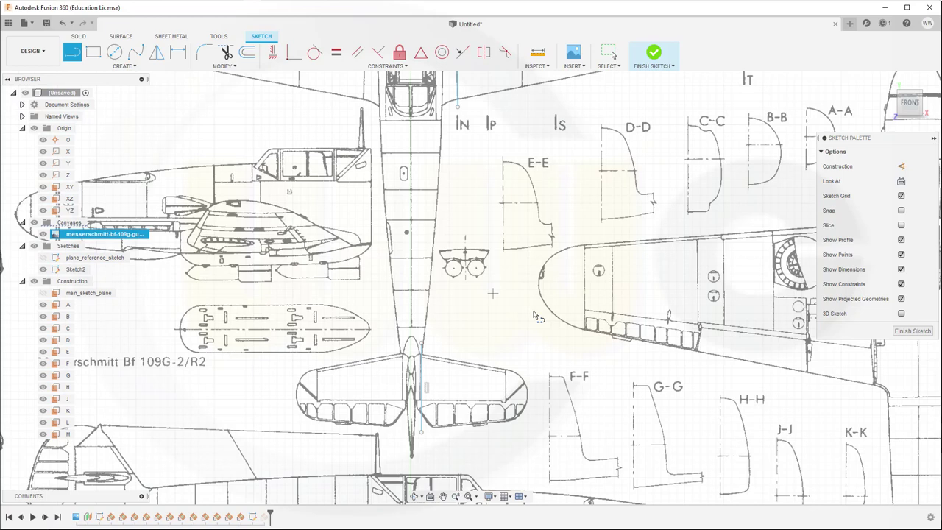
left_click(507, 347)
left_click(507, 445)
key("Escape")
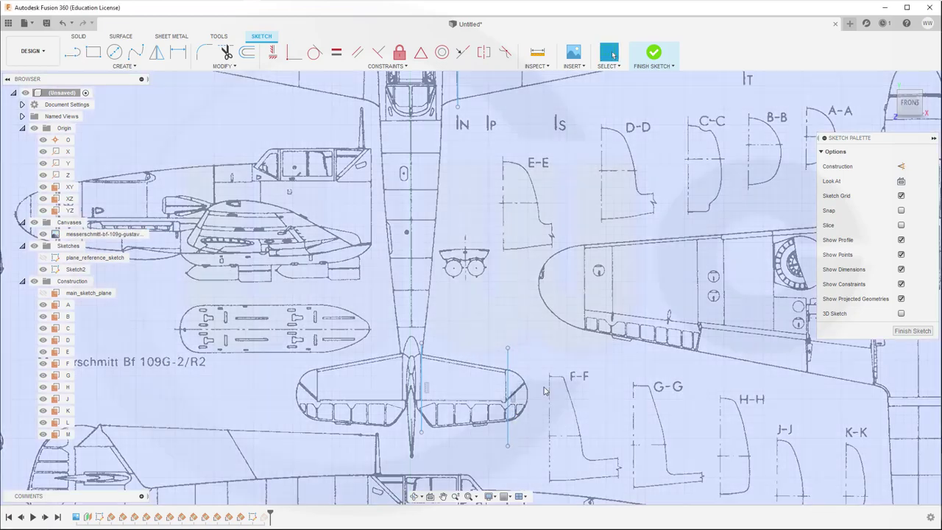
left_click(511, 368)
left_click_drag(511, 368, 509, 370)
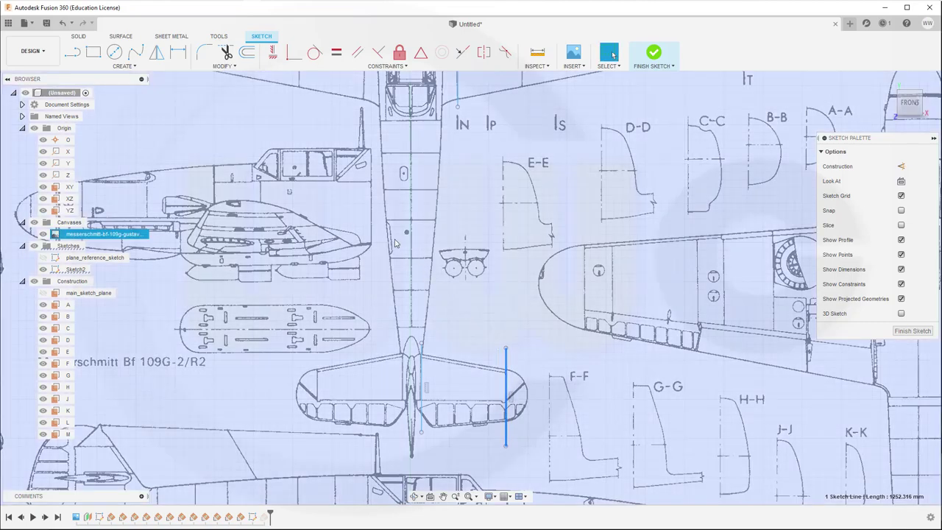
key("Escape")
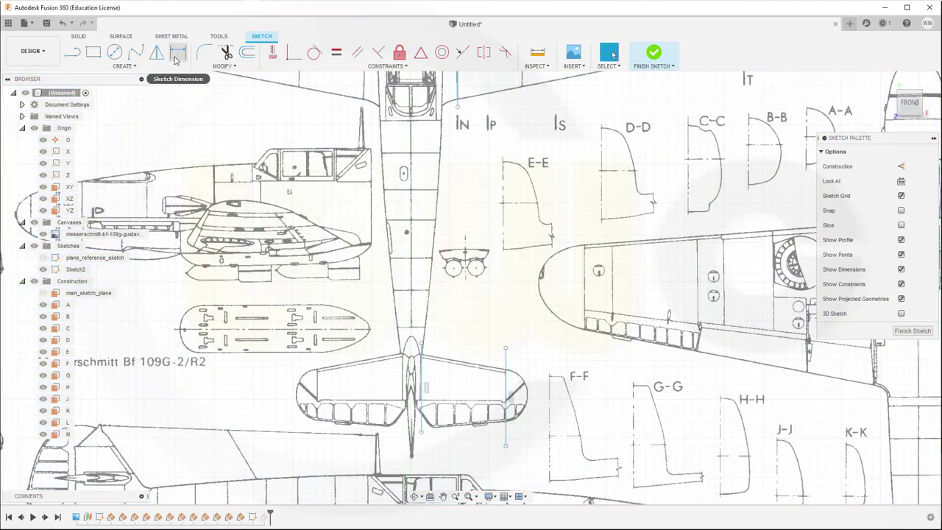
Step: Dimension the wing-root line at 605 mm and the wing-tip line at 4255 mm from the Y axis
mouse_move(420, 213)
middle_mouse_down()
mouse_move(418, 303)
mouse_move(387, 416)
middle_mouse_up()
key("d")
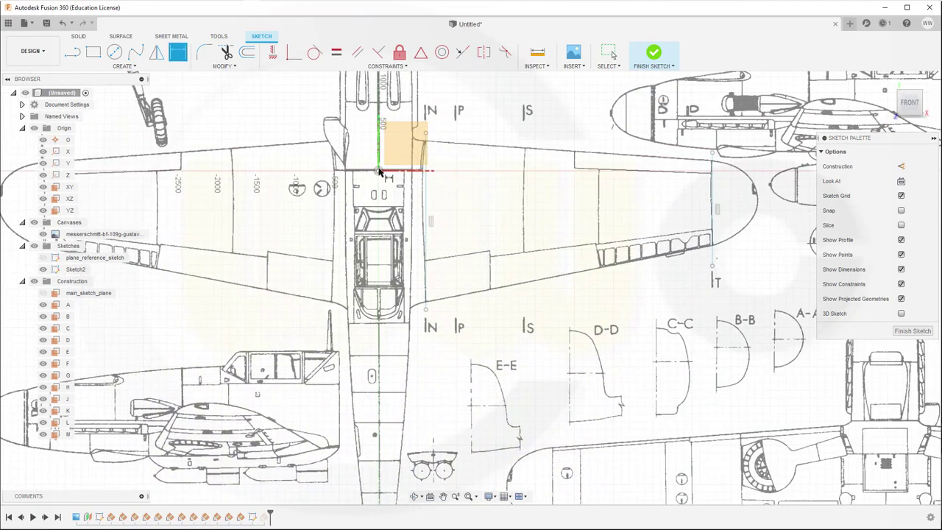
left_click(377, 171)
left_click(425, 263)
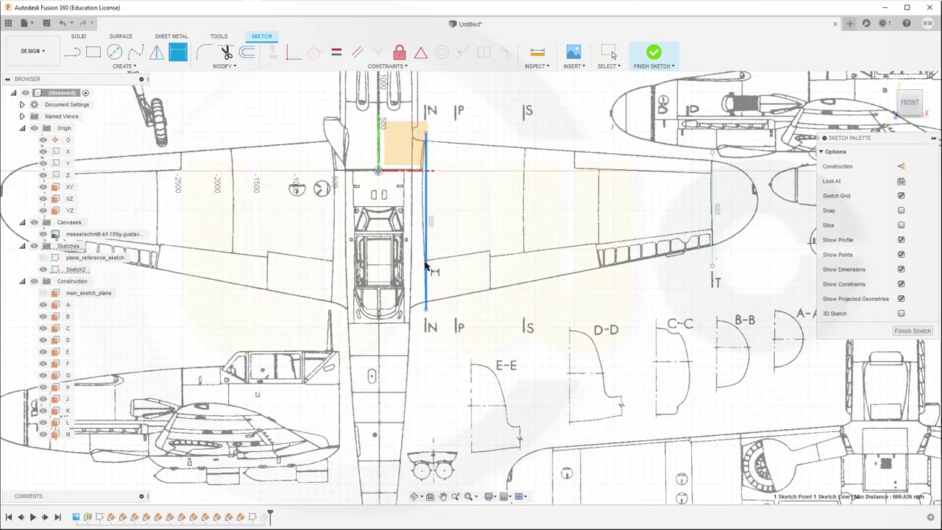
left_click(430, 364)
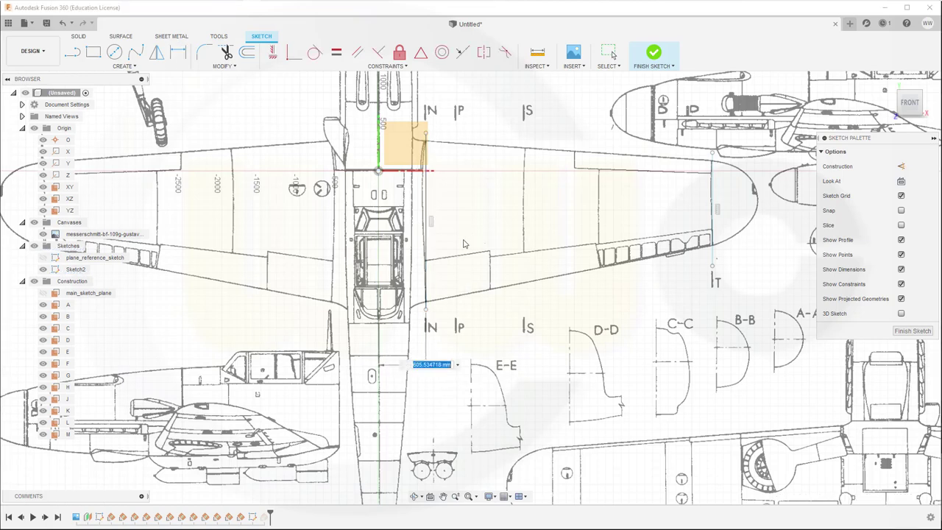
type("605")
key("Return")
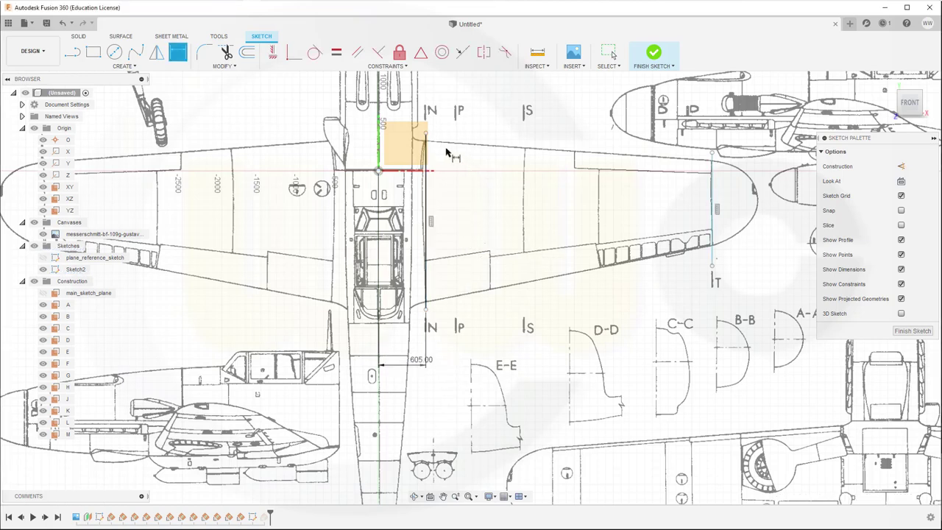
left_click(378, 156)
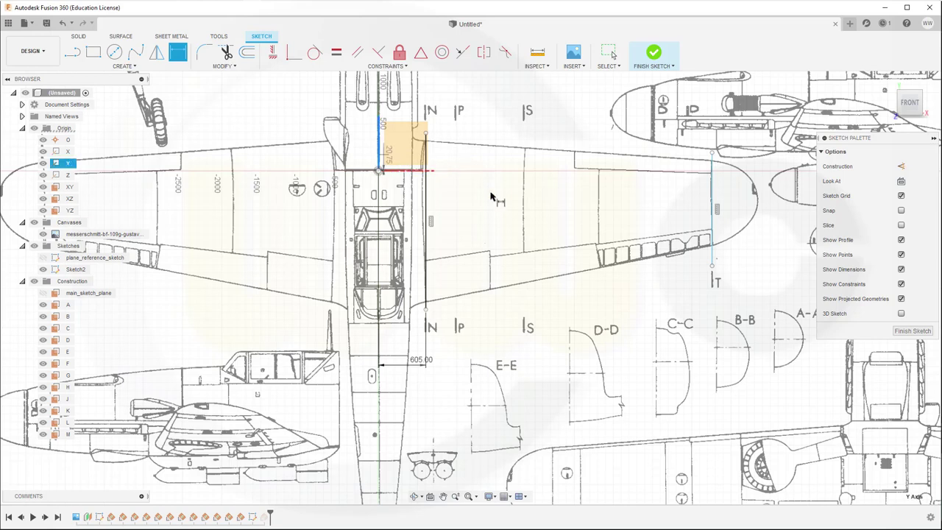
left_click(712, 234)
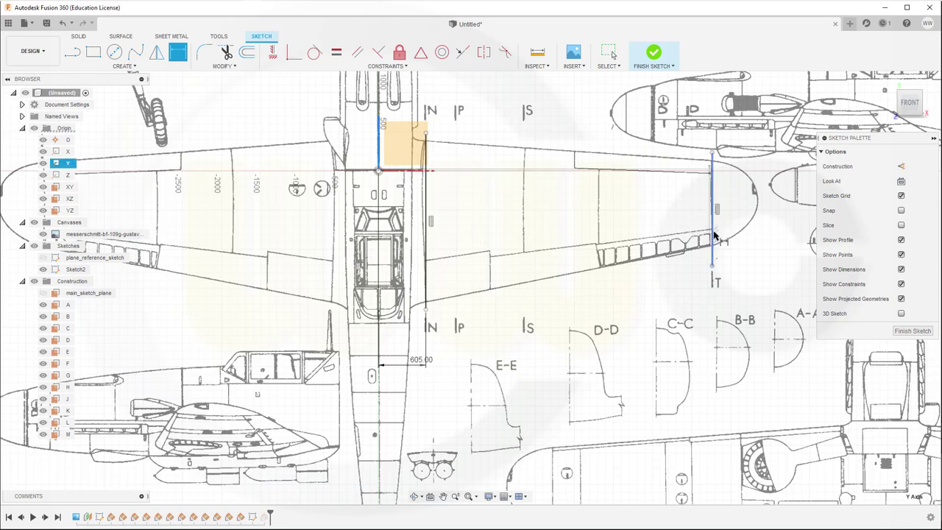
left_click(565, 216)
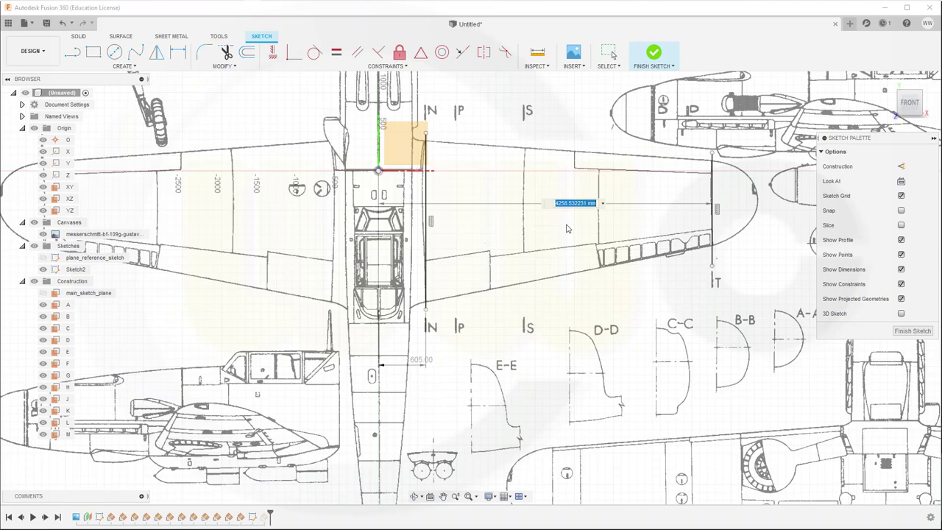
type("4255")
key("Return")
Step: Dimension the tail line at 140 mm and the tailplane tip line at 1220 mm
mouse_move(497, 364)
middle_mouse_down()
mouse_move(506, 352)
mouse_move(478, 243)
mouse_move(520, 211)
mouse_move(509, 446)
middle_mouse_up()
key("r")
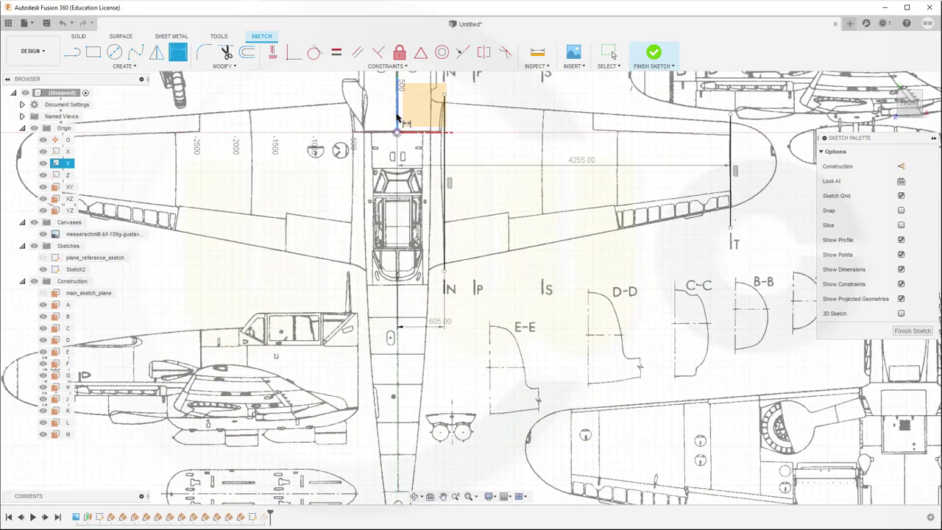
mouse_move(401, 309)
middle_mouse_down()
mouse_move(381, 130)
mouse_move(609, 285)
mouse_move(506, 235)
middle_mouse_up()
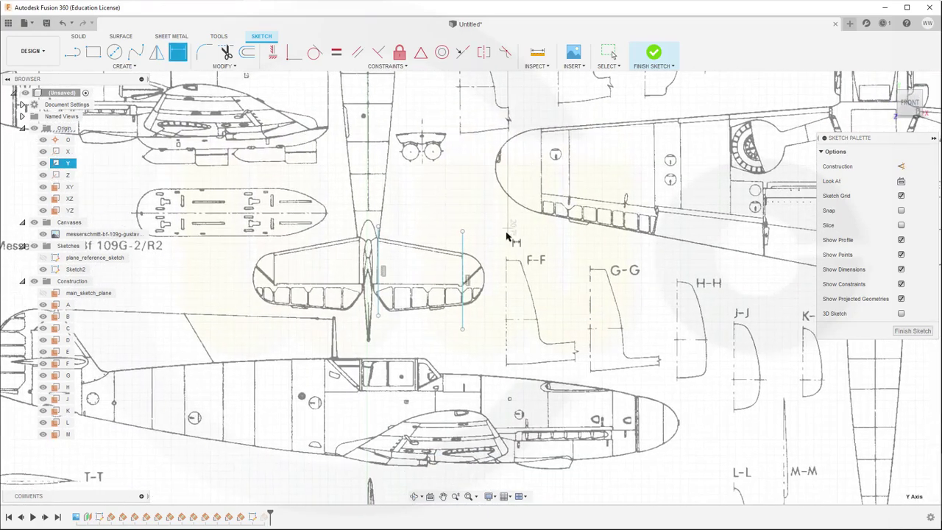
left_click(377, 280)
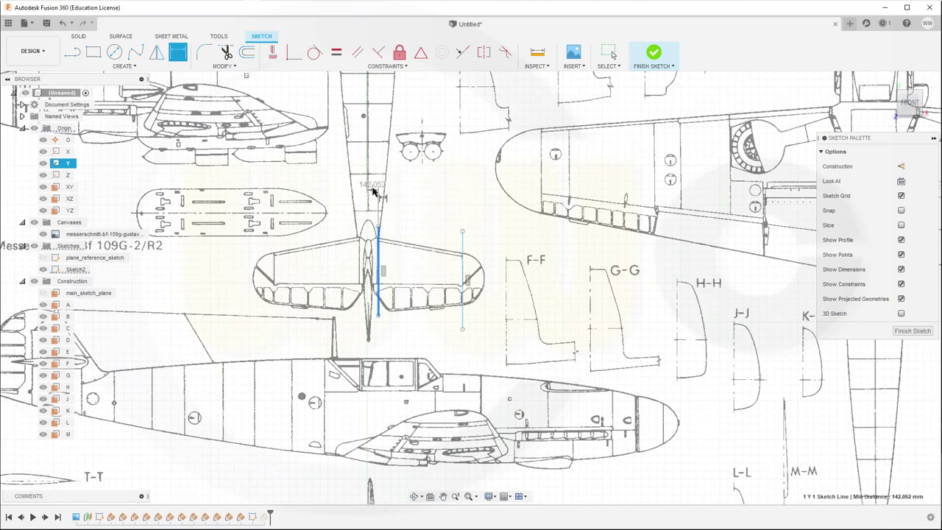
left_click(374, 189)
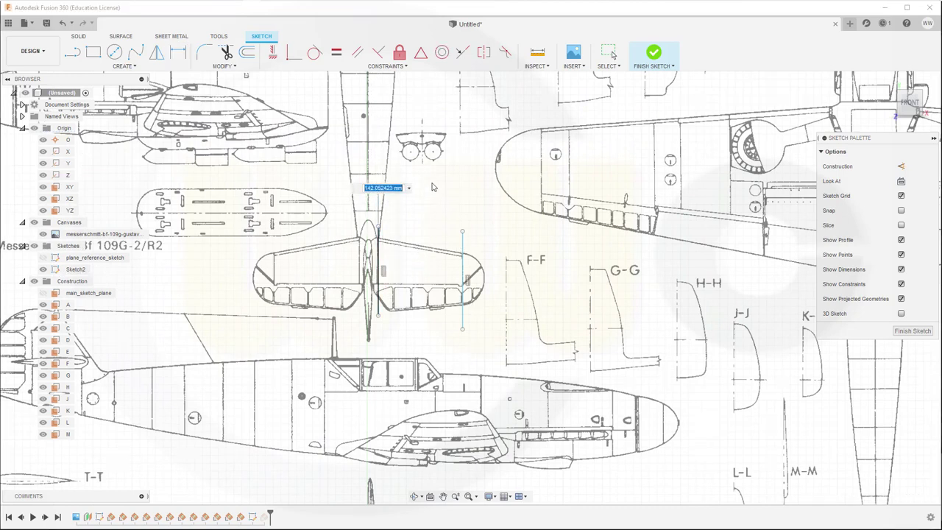
key("Return")
key("Return")
middle_click_drag(423, 192, 450, 393)
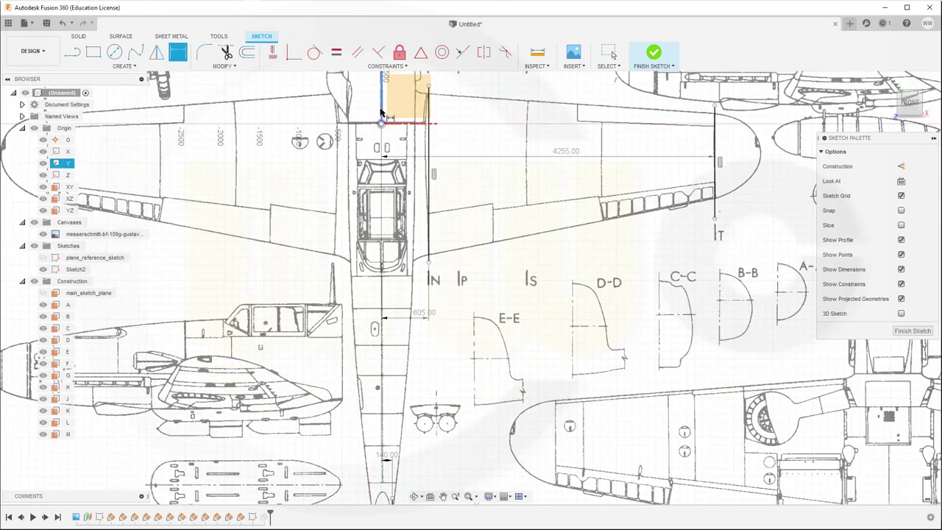
middle_click_drag(492, 442, 430, 125)
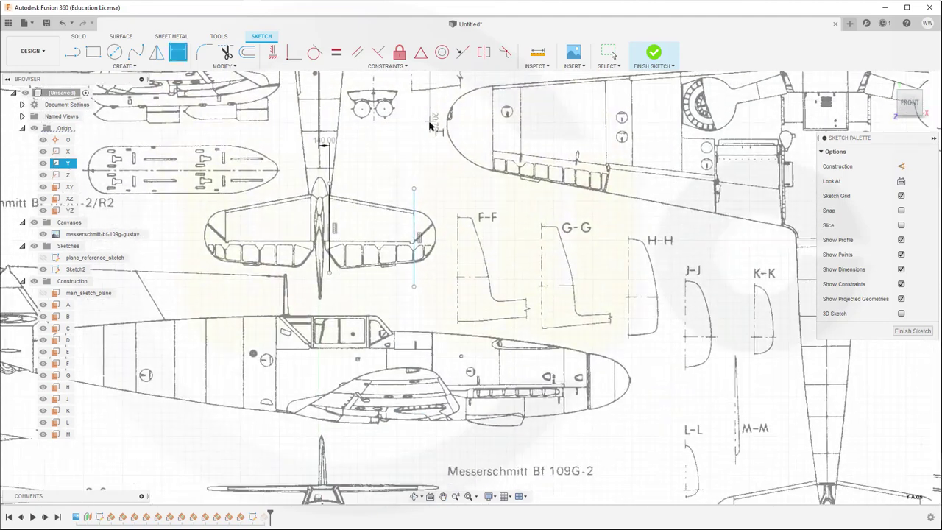
left_click(415, 197)
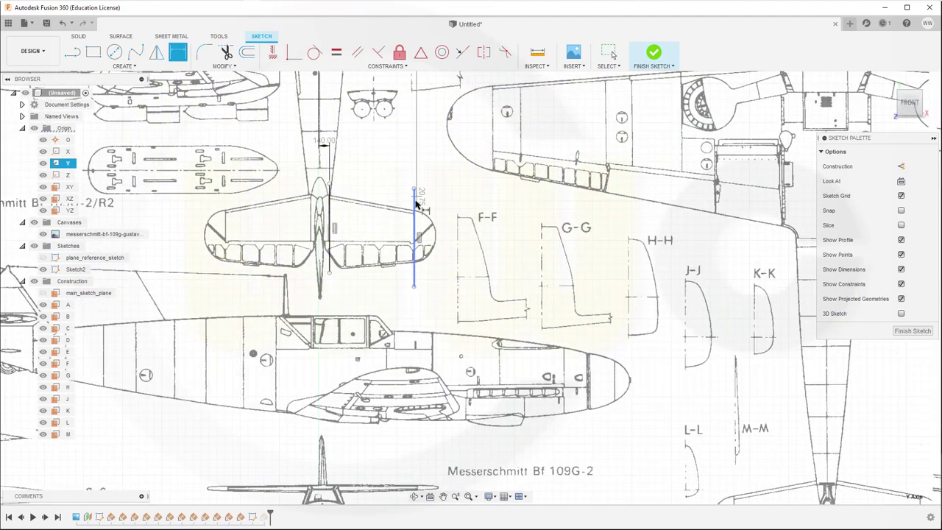
left_click(377, 173)
type("1220")
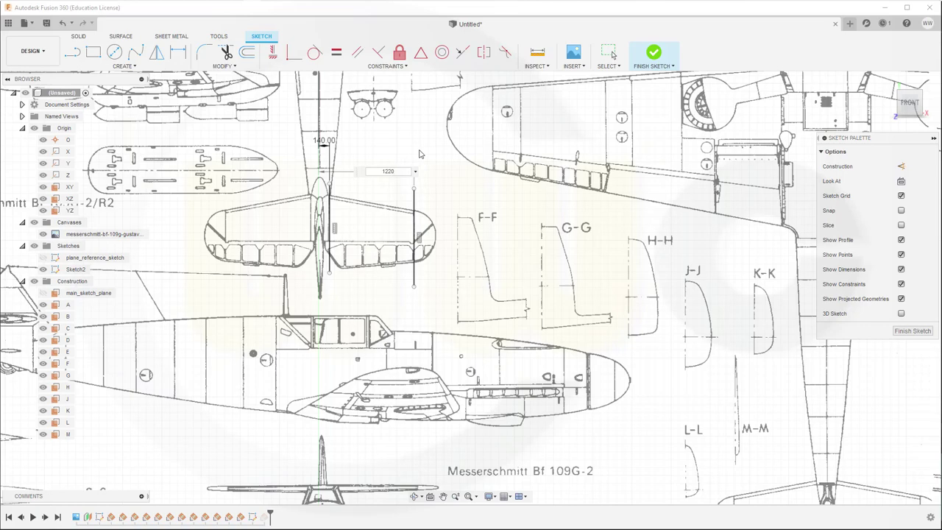
key("Return")
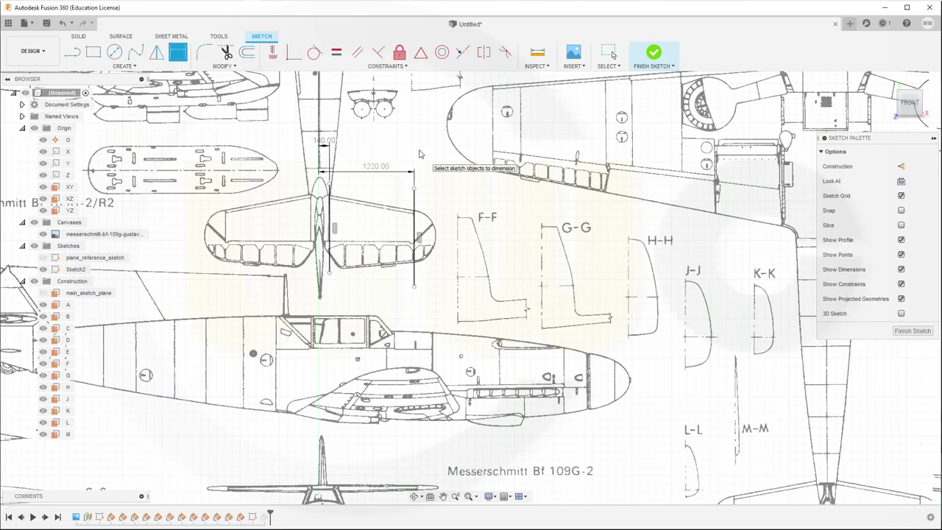
scroll(414, 141, "down", 3)
Step: Delete the wing tip, next vertical and fuselage-side reference lines from the sketch
scroll(414, 141, "down", 2)
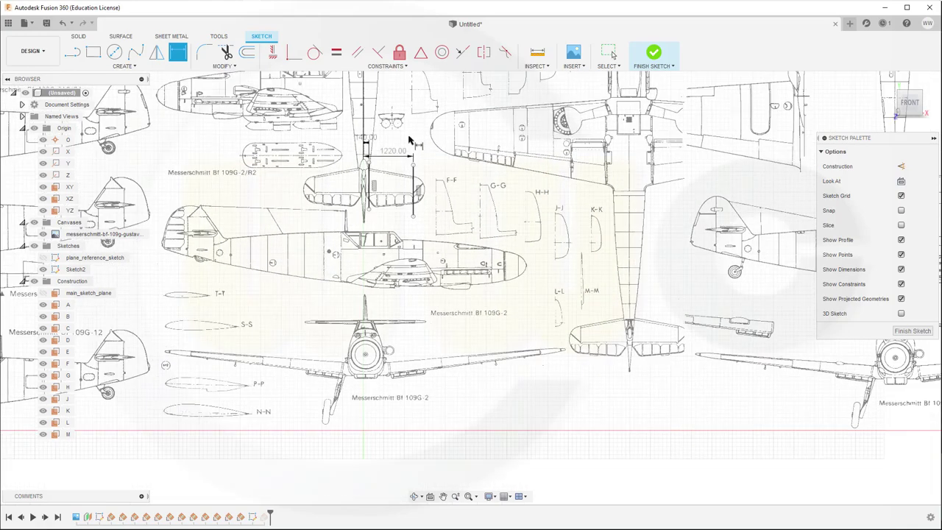
middle_click_drag(414, 141, 423, 313)
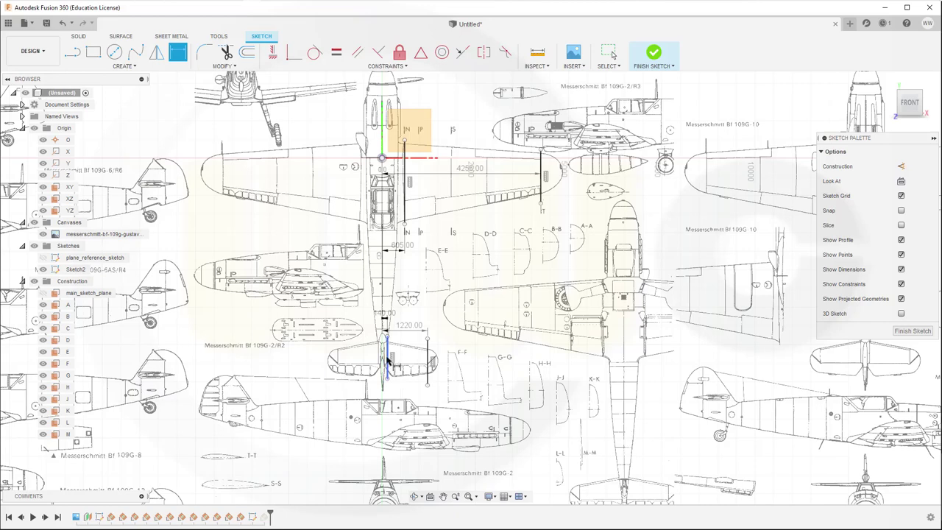
key("Escape")
left_click(433, 361)
key("Escape")
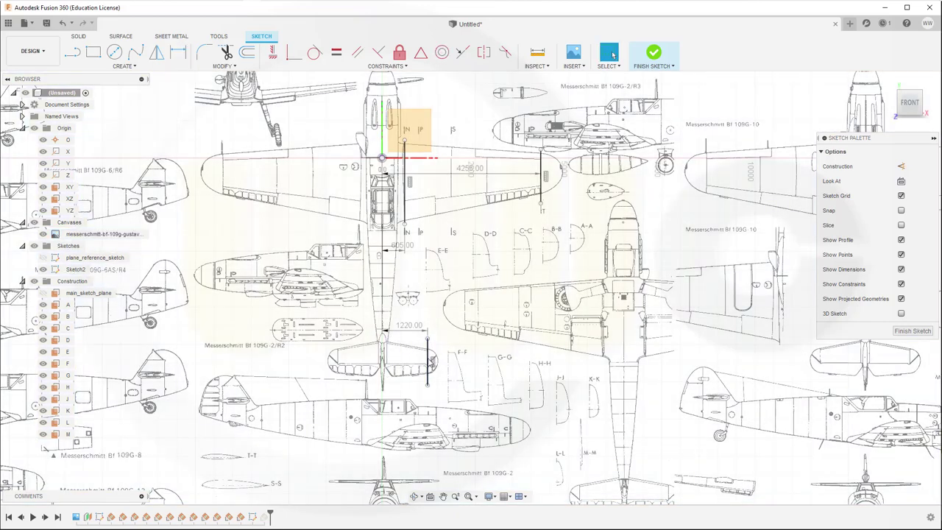
left_click(430, 361)
key("Delete")
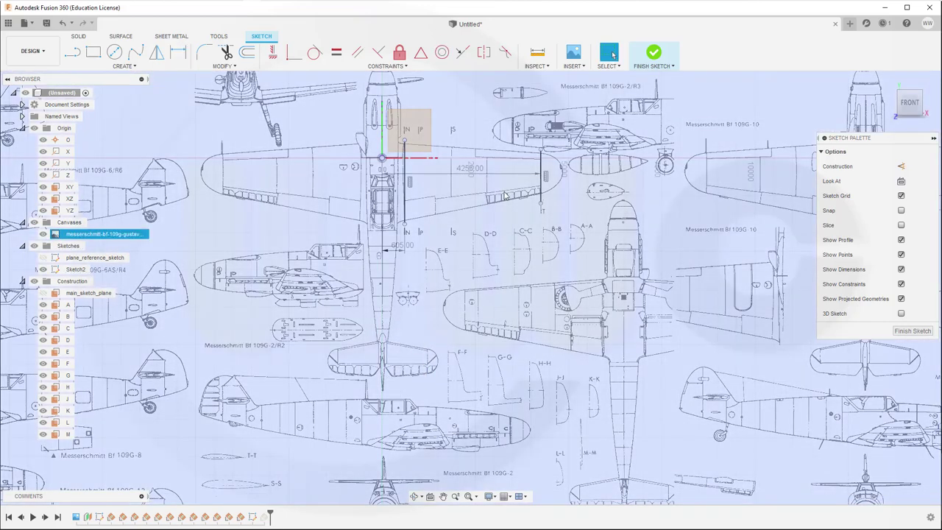
left_click(541, 182)
key("Delete")
key("Escape")
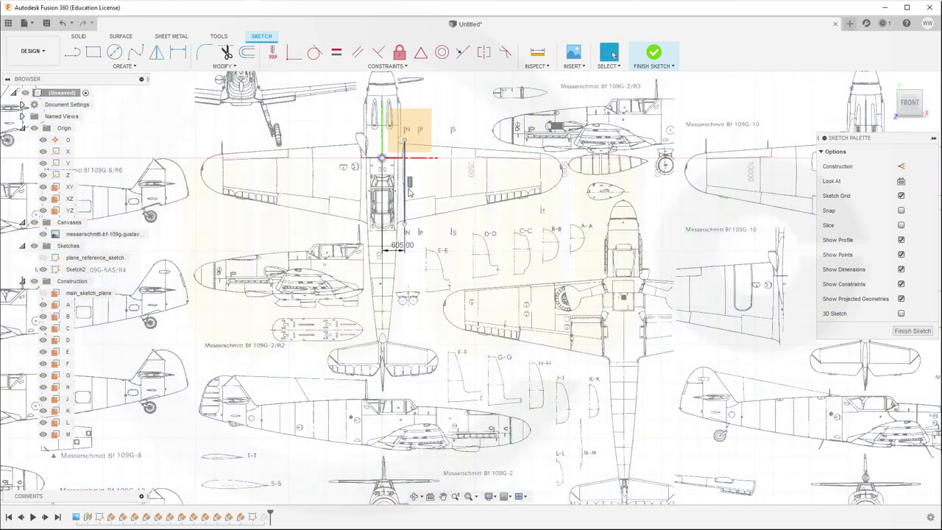
left_click(405, 193)
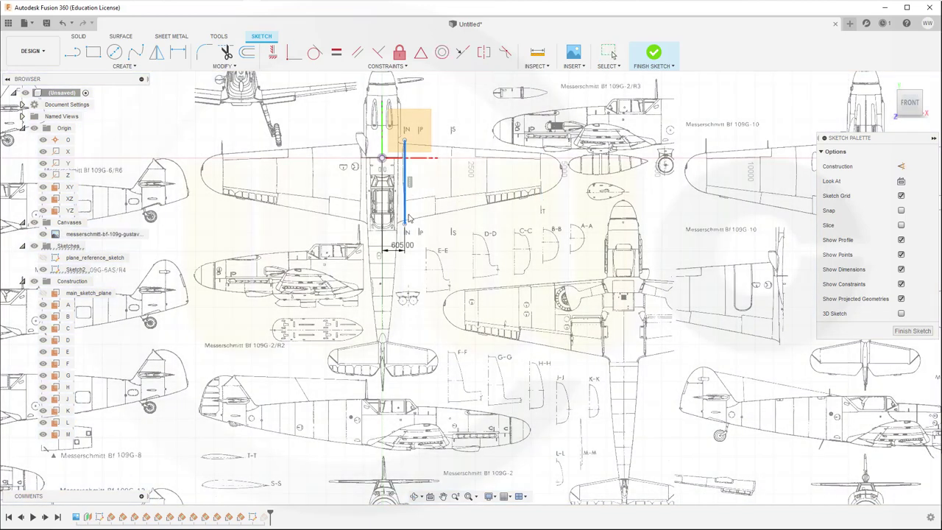
key("Delete")
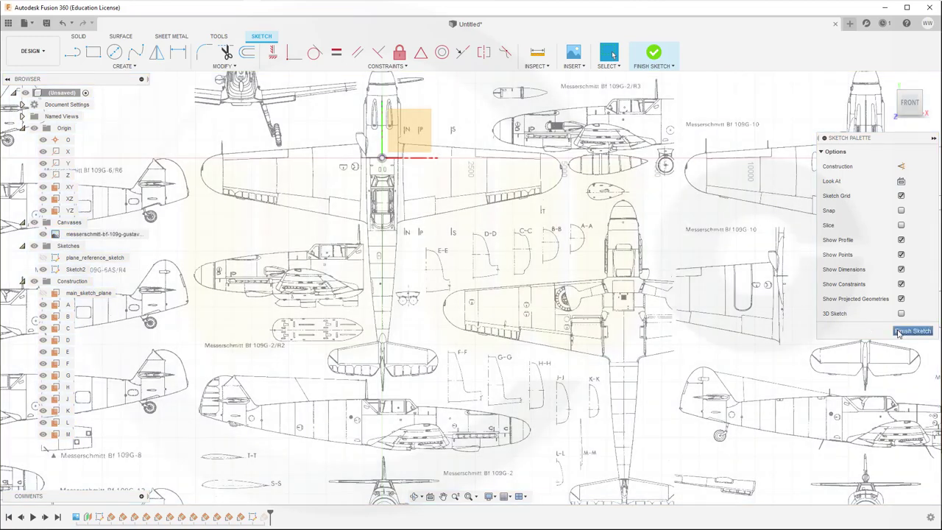
Step: Finish the sketch and zoom out to fit the whole blueprint sheet
left_click(912, 330)
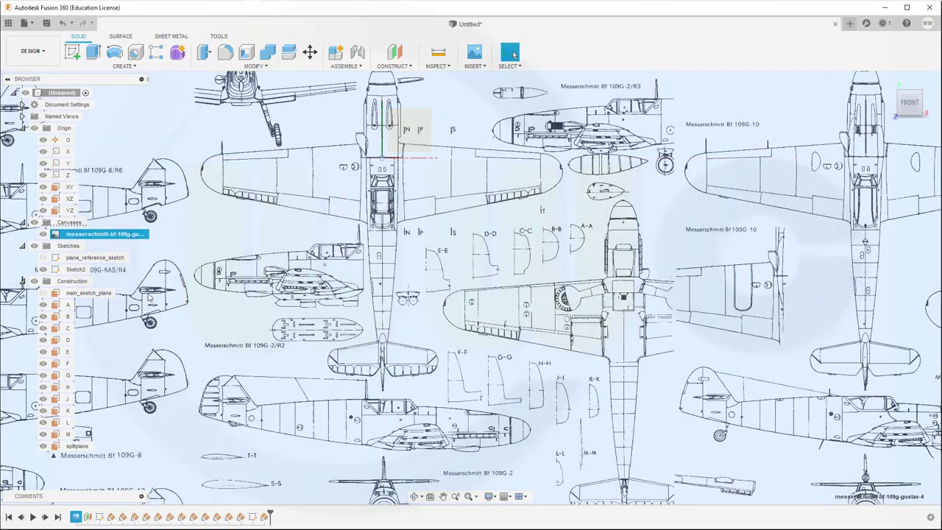
left_click(166, 245)
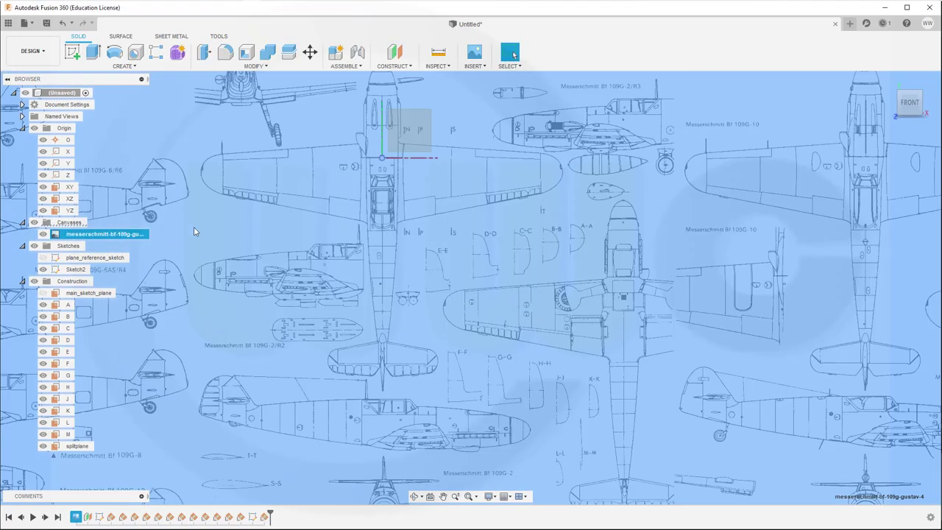
scroll(303, 213, "down", 6)
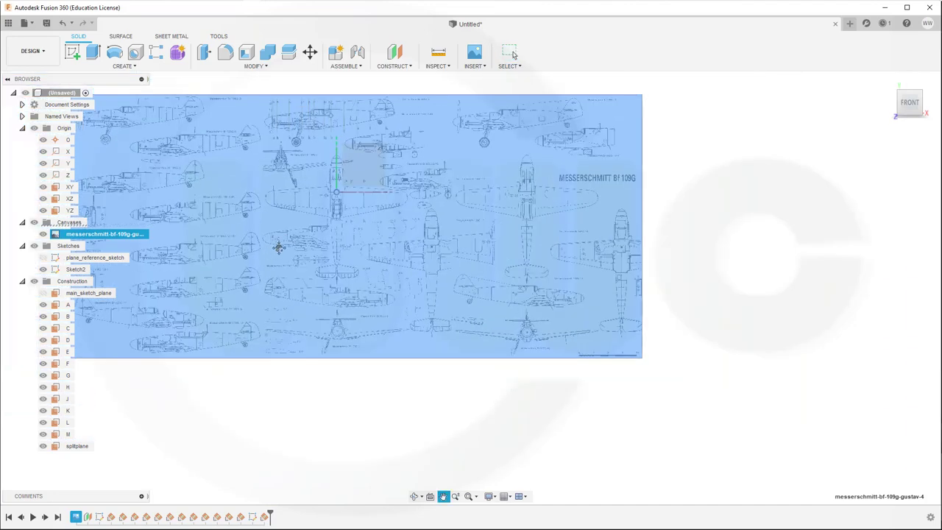
middle_click_drag(279, 247, 296, 283)
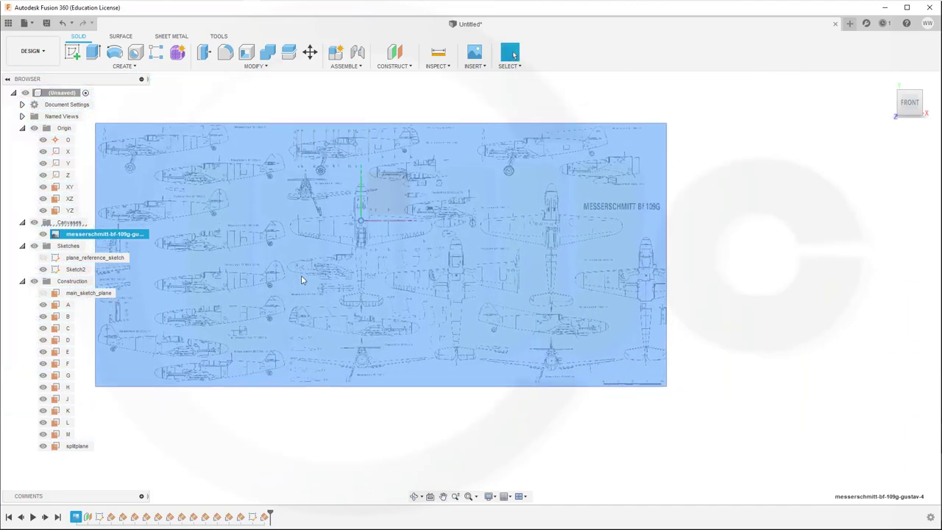
left_click(748, 262)
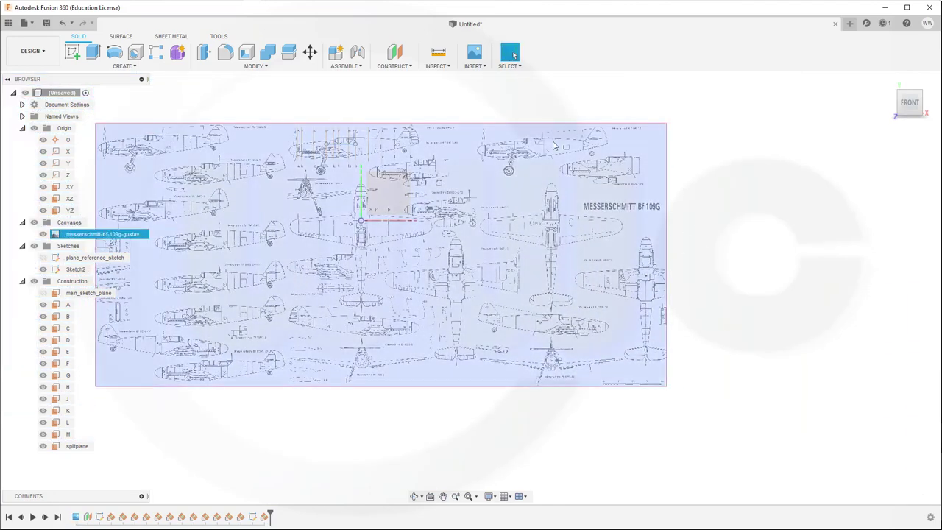
Step: Create two offset planes from main_sketch_plane at 6 mm and 4255
left_click(405, 68)
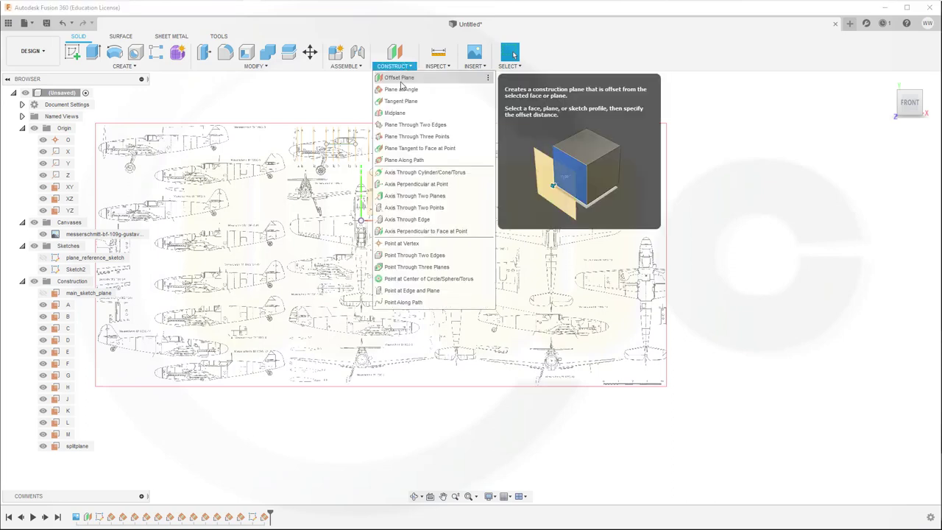
left_click(400, 81)
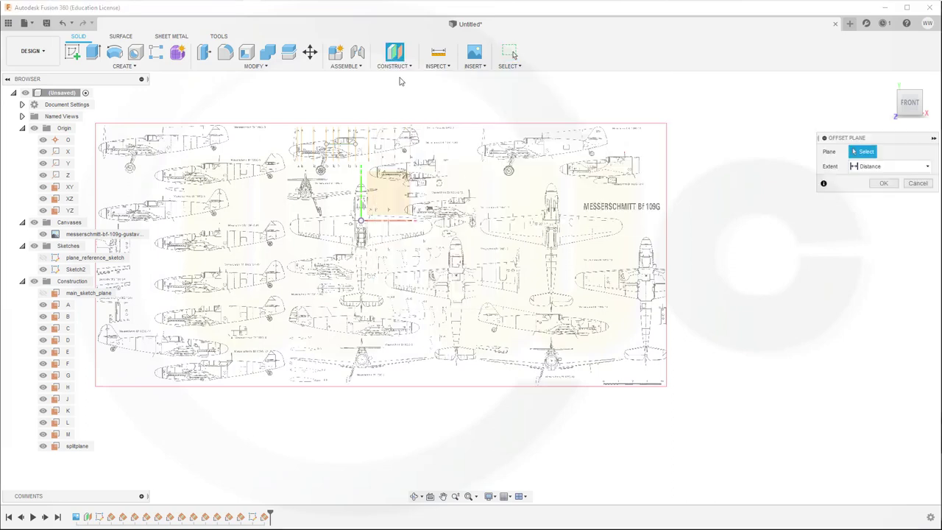
left_click(88, 293)
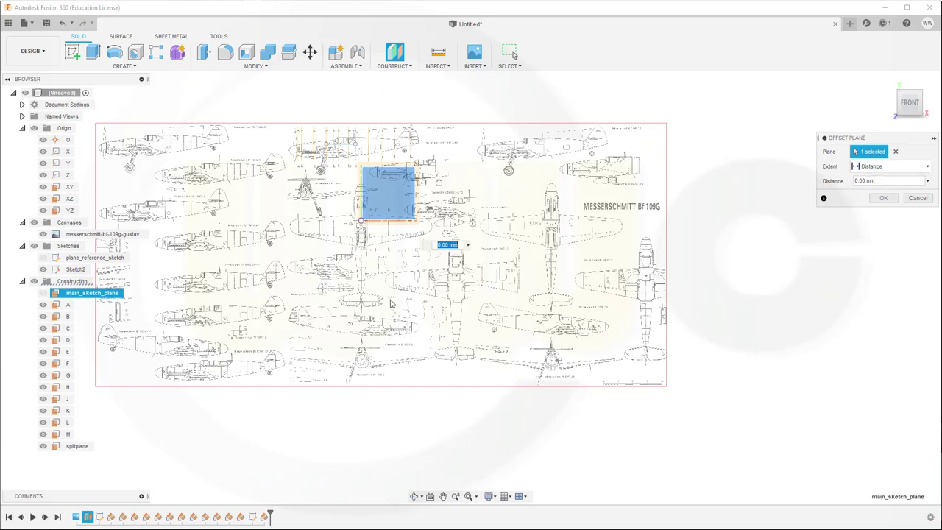
middle_click_drag(391, 303, 530, 299, "shift")
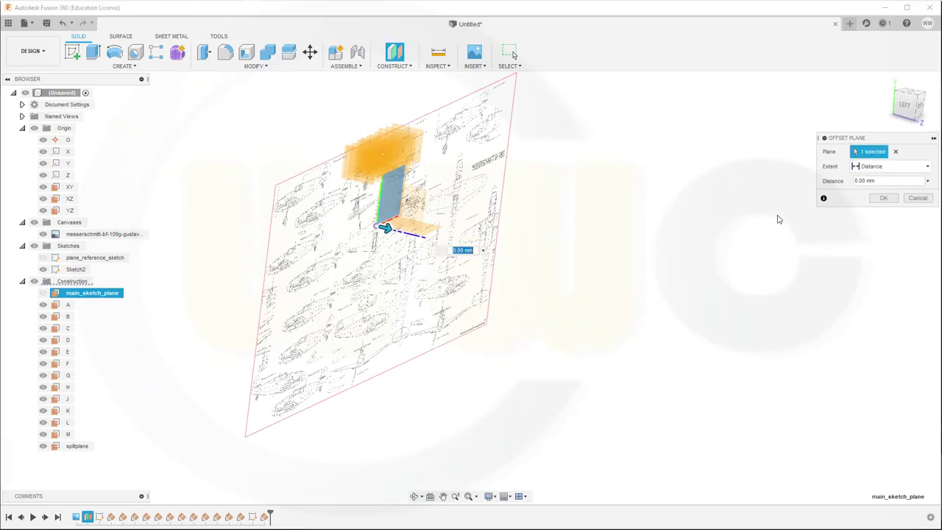
left_click(883, 180)
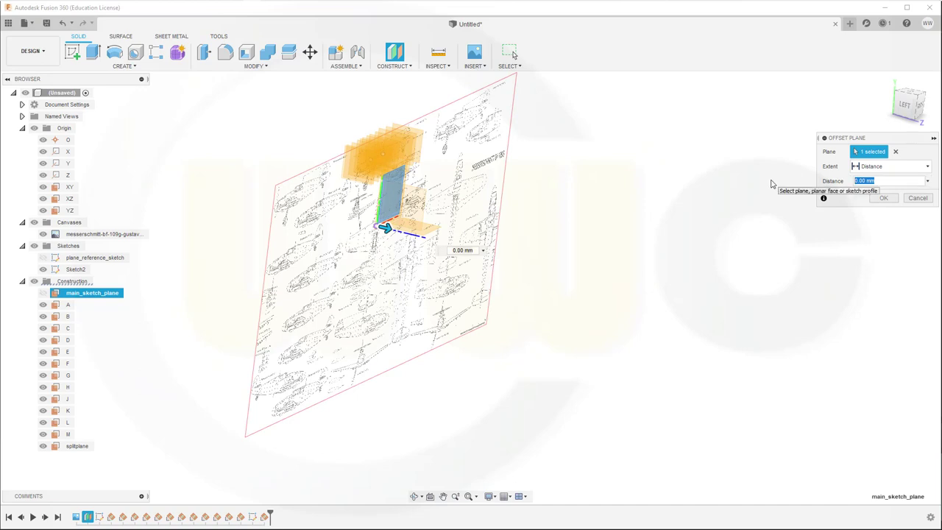
type("605")
key("Return")
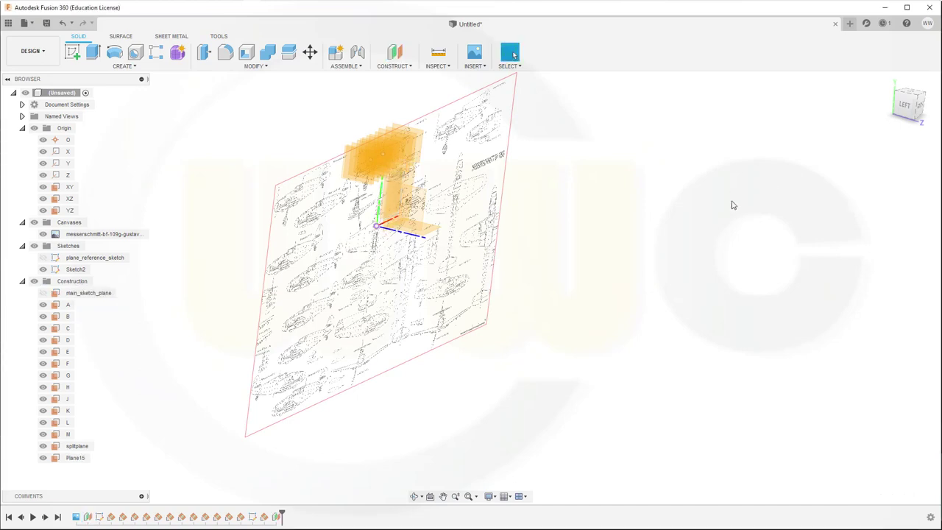
left_click(394, 52)
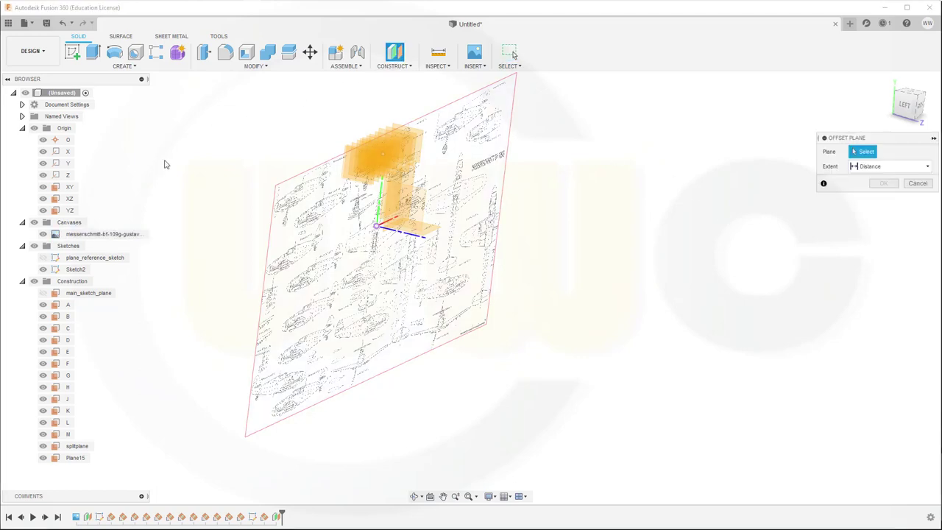
left_click(95, 292)
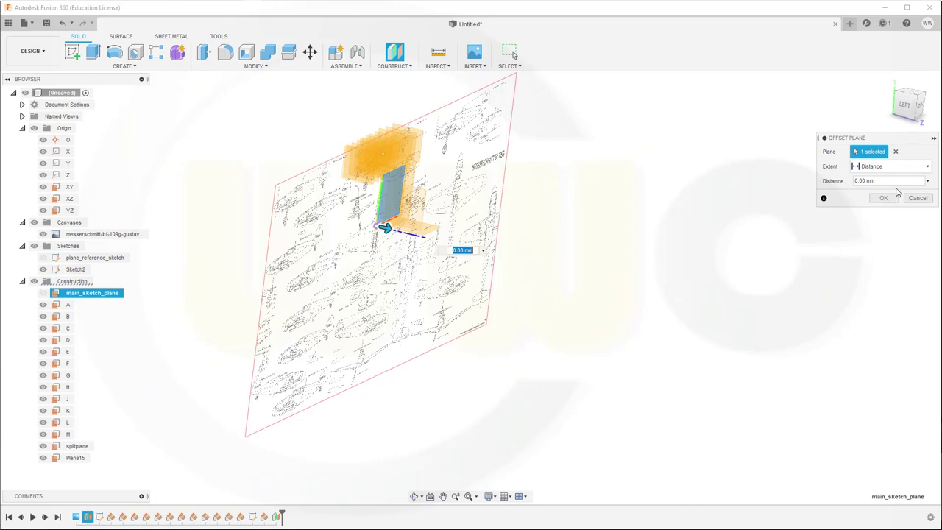
type("4")
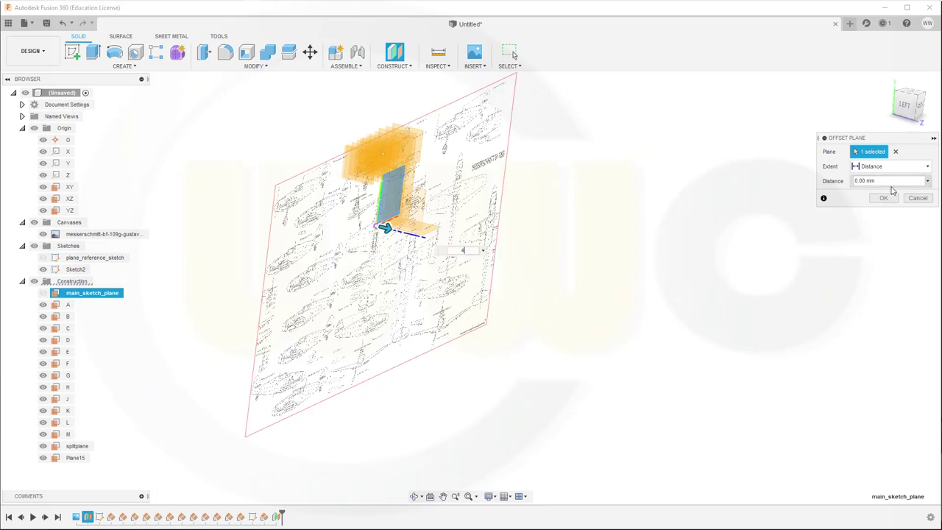
type("255")
key("Return")
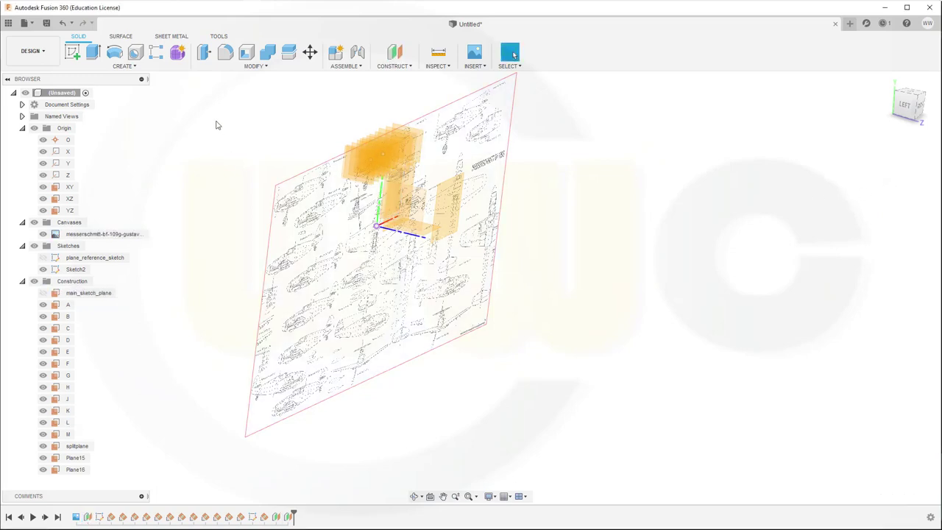
Step: Add two more offset planes from main_sketch_plane at 140 and 1
left_click(395, 55)
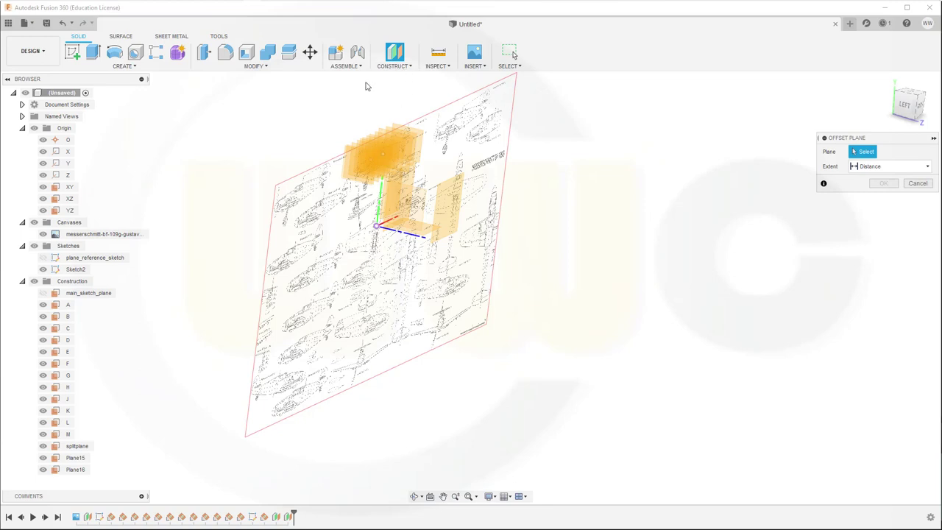
left_click(92, 293)
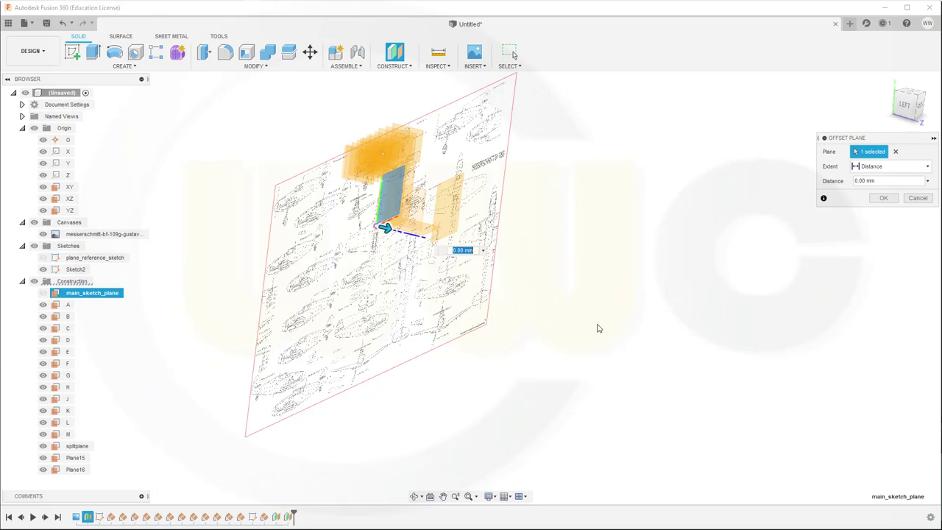
type("140")
key("Return")
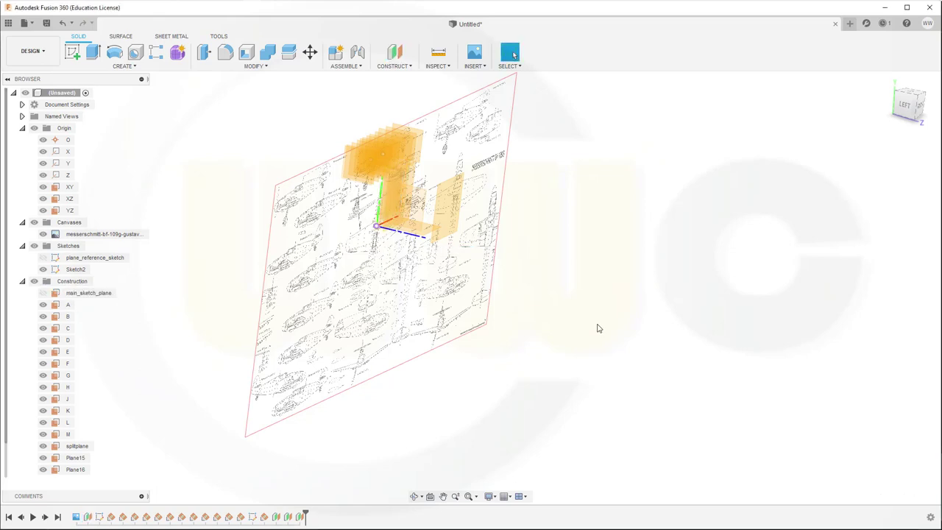
left_click(391, 67)
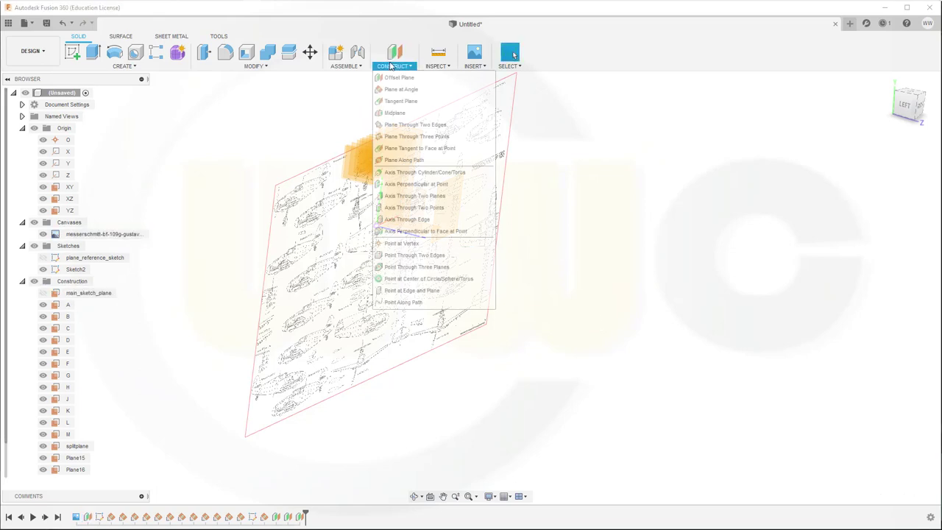
left_click(88, 292)
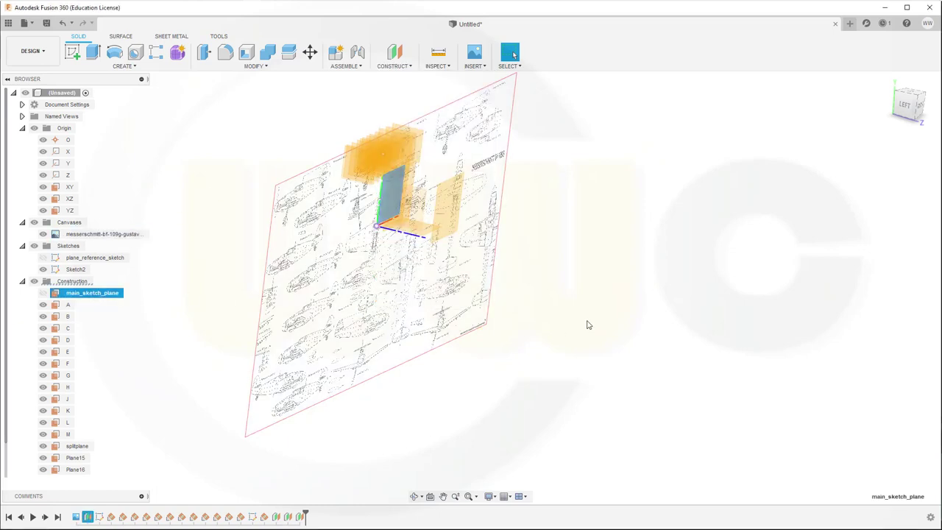
key("Return")
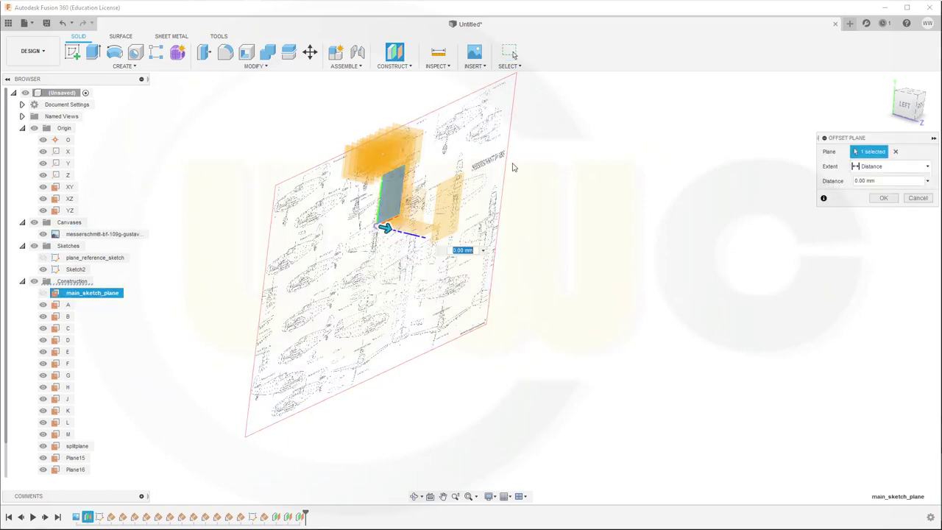
type("12")
key("Return")
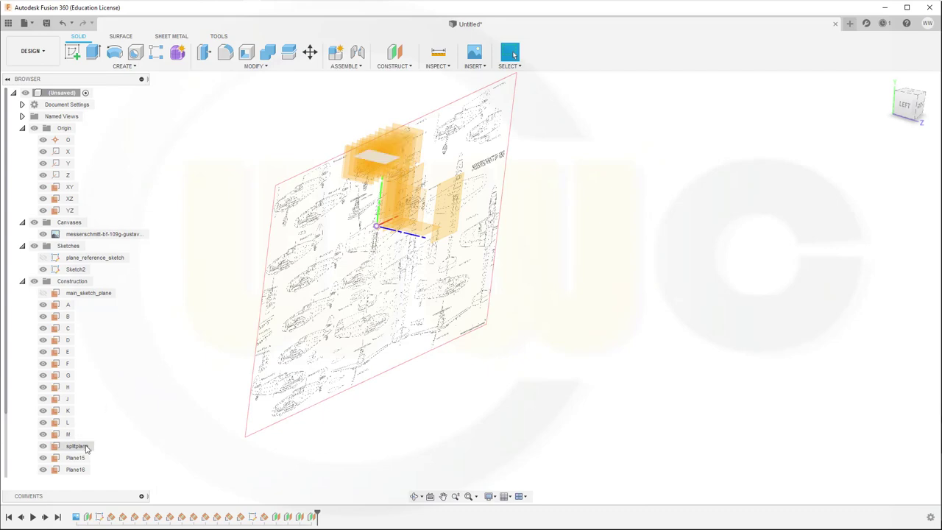
Step: Rename Plane15 to inner_wing
scroll(110, 478, "down", 1)
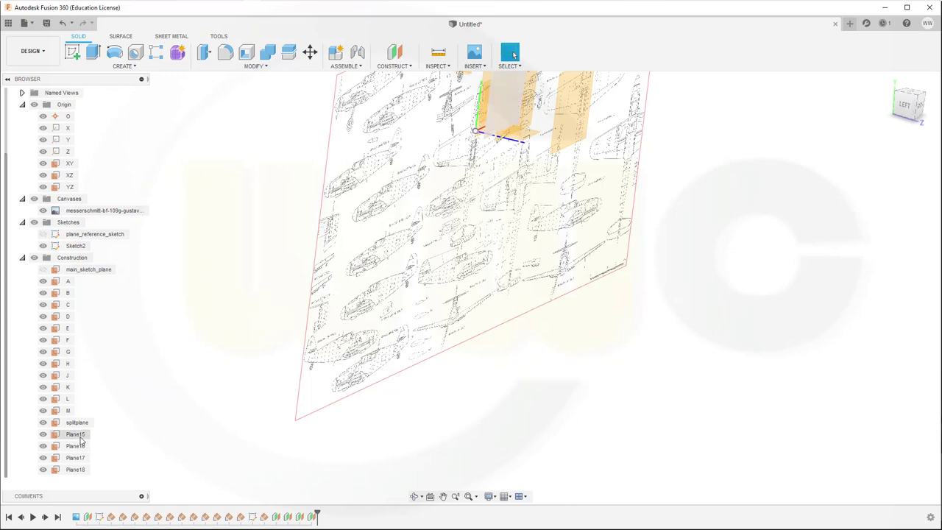
left_click(76, 434)
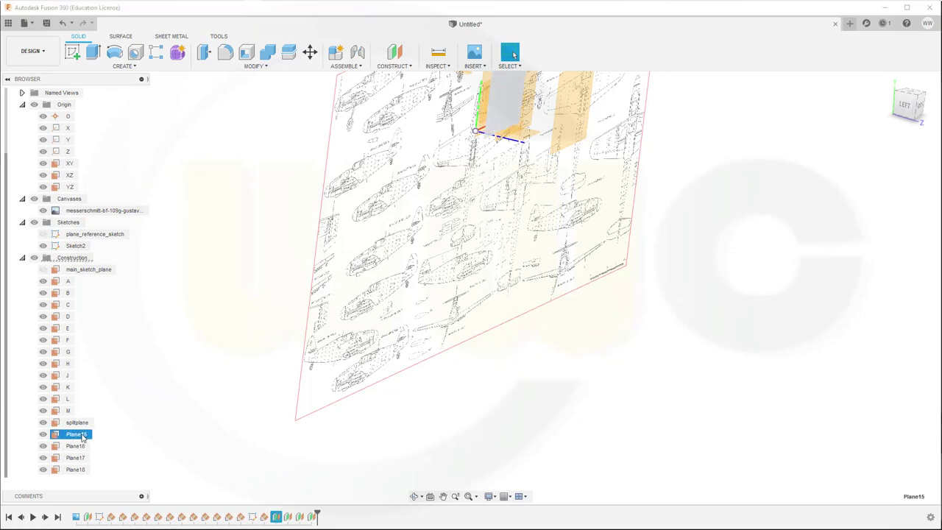
double_click(76, 434)
key("Escape")
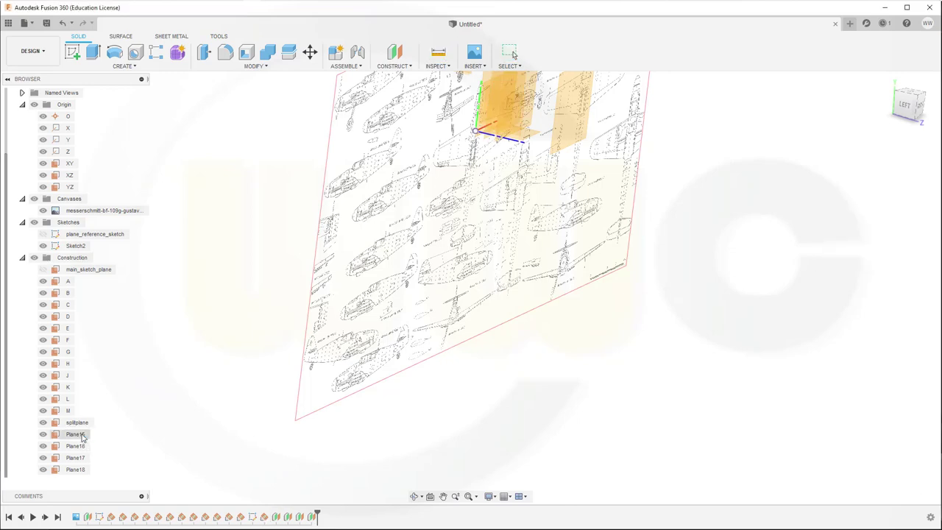
key("i")
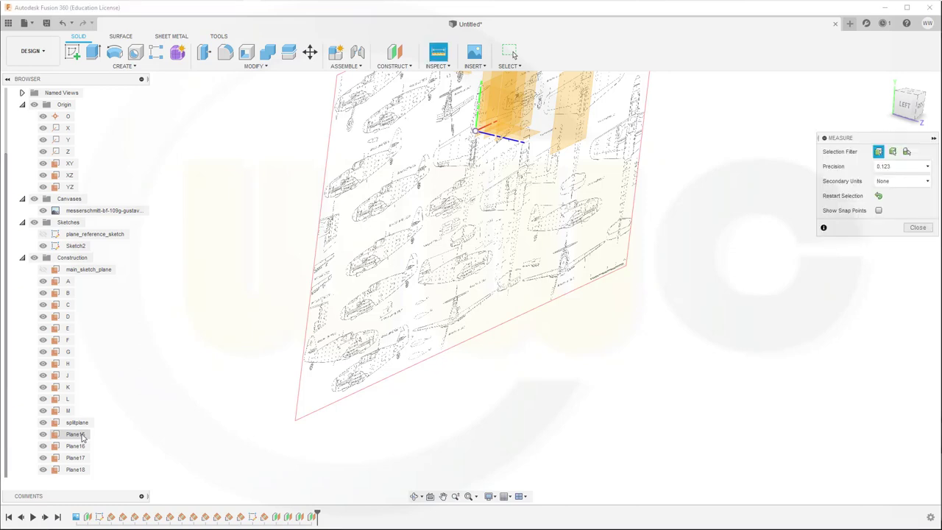
left_click(82, 436)
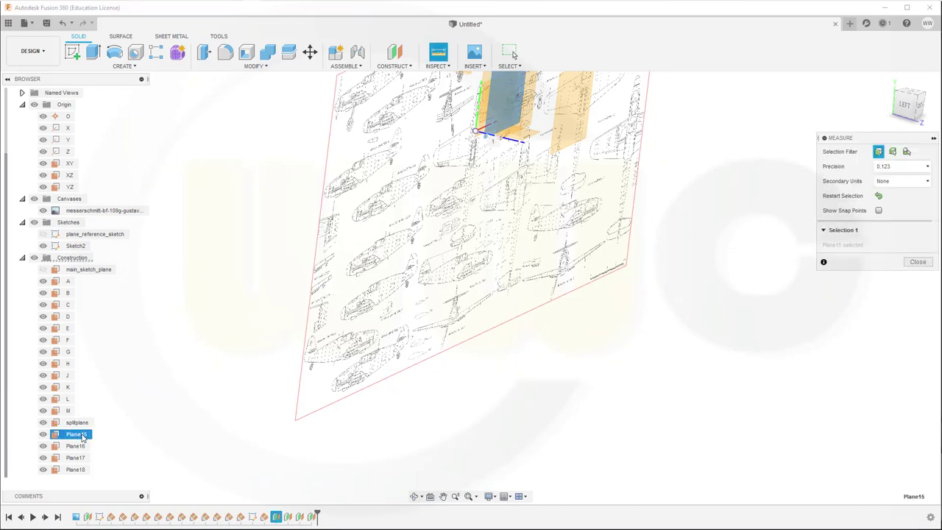
left_click(83, 436)
type("innerwing")
left_click(510, 52)
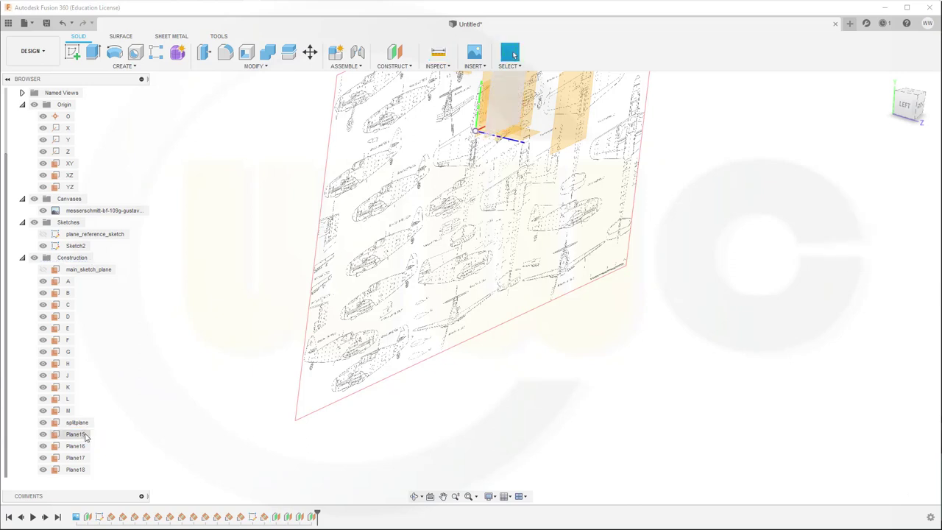
left_click(78, 434)
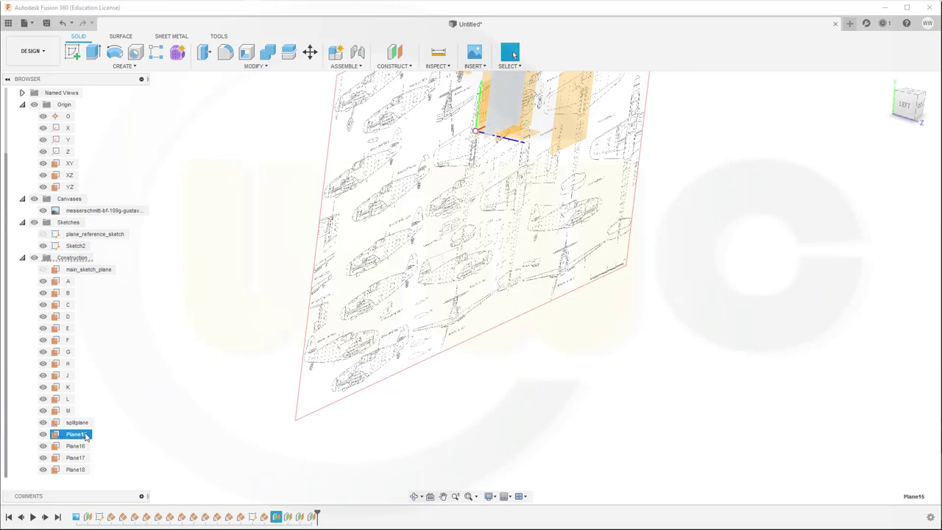
double_click(81, 435)
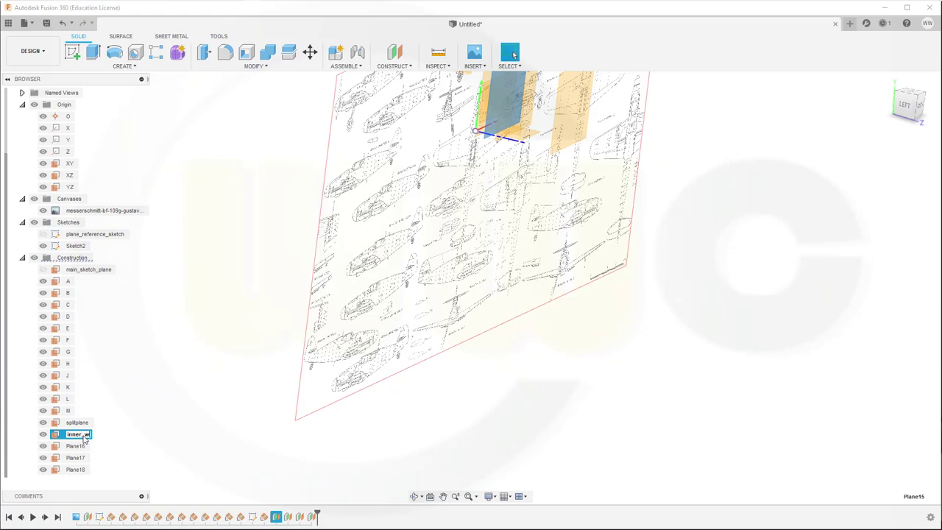
key("Return")
Step: Rename Plane16 to outer_wing
left_click(77, 446)
double_click(80, 446)
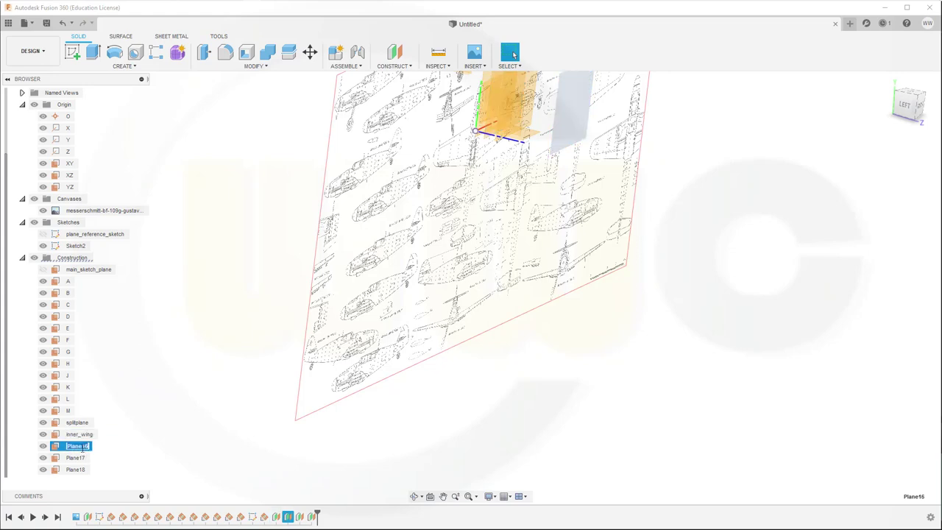
type("outer_wing")
key("Return")
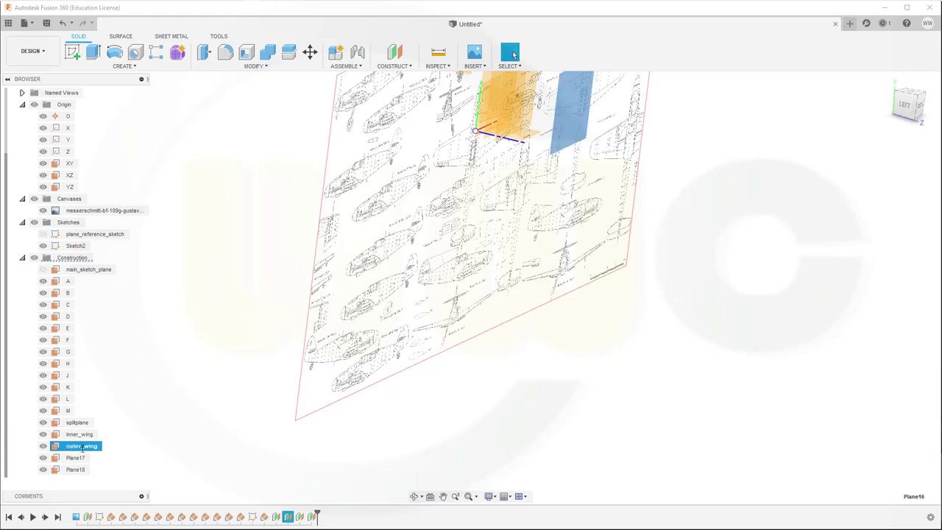
Step: Rename Plane17 and Plane18 to inner_rudder and outer_rudder
left_click(72, 458)
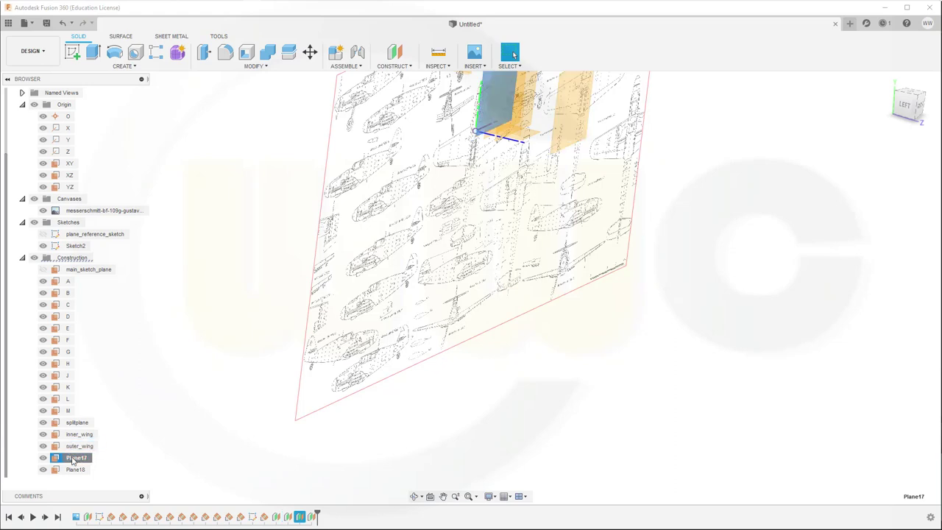
double_click(73, 459)
type("inner_rudde")
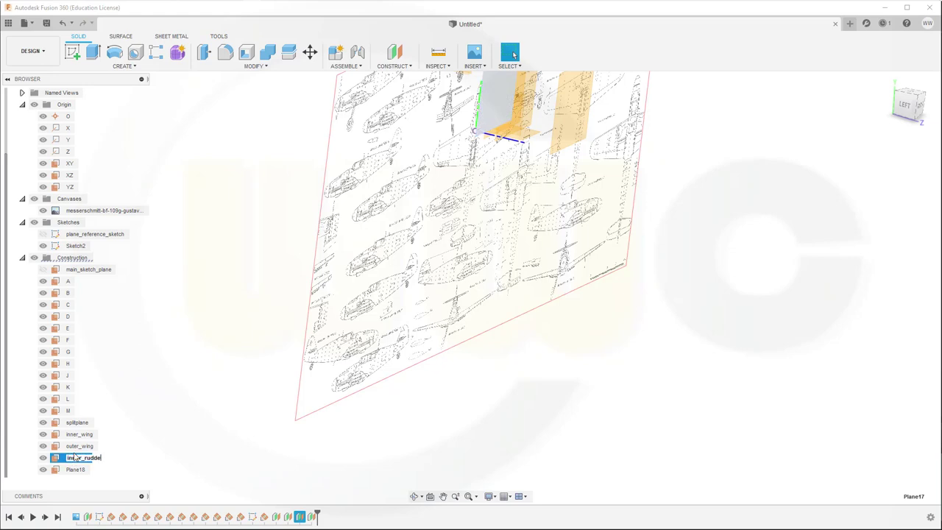
type("r")
key("Return")
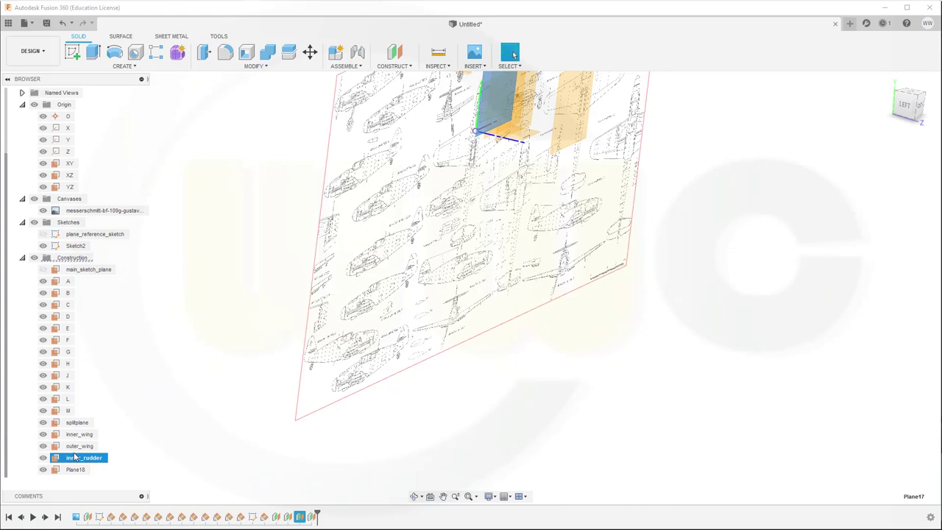
left_click(74, 469)
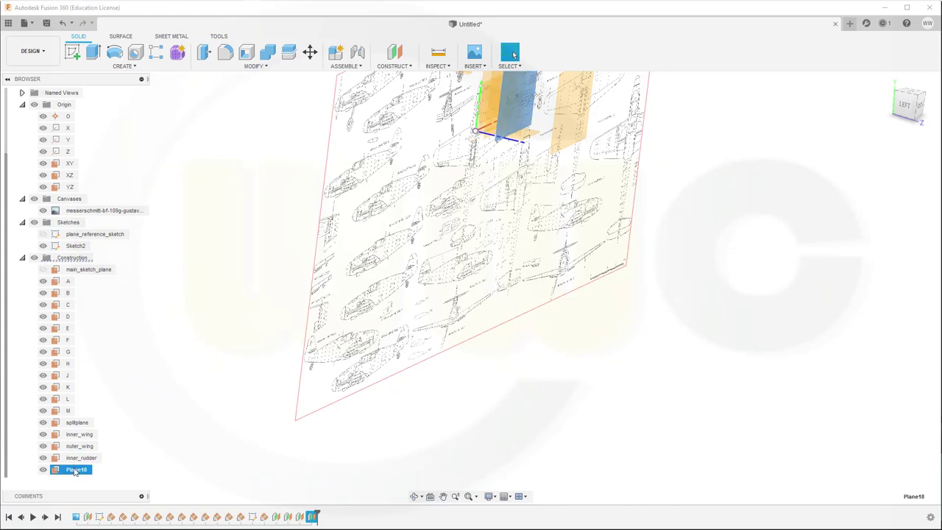
double_click(74, 471)
type("outer_rudder")
key("Return")
Step: View the blueprint straight from the front and centre it on screen
left_click(176, 368)
middle_click_drag(183, 374, 802, 156, "shift")
left_click(749, 207)
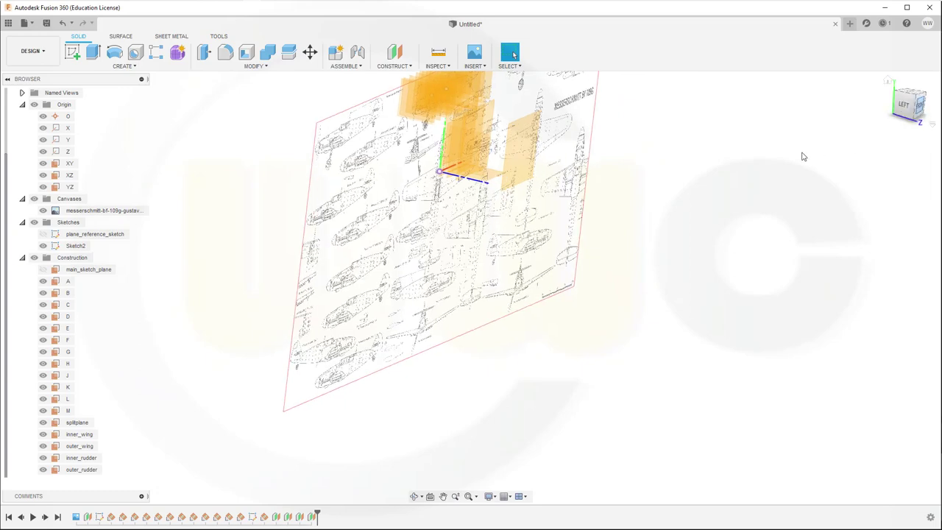
left_click(746, 190)
key("Escape")
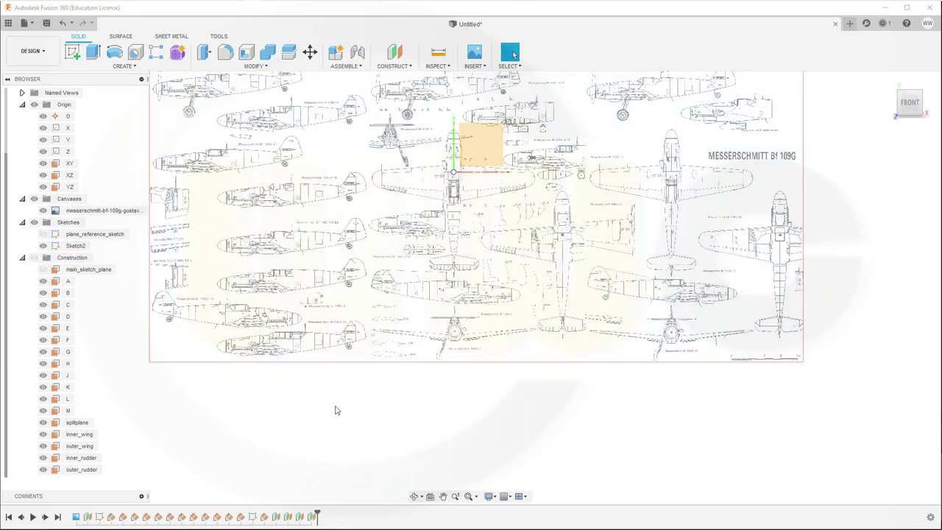
middle_click_drag(382, 418, 405, 451)
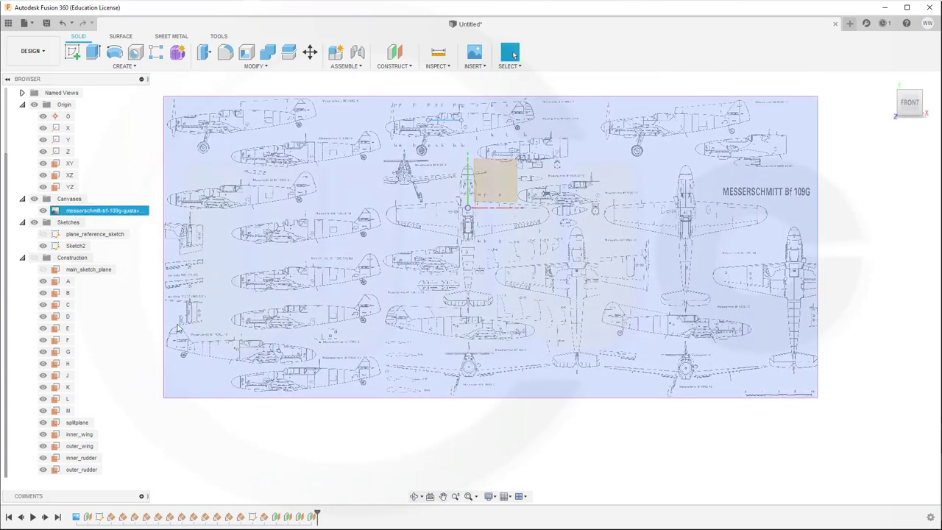
left_click(370, 241)
key("Escape")
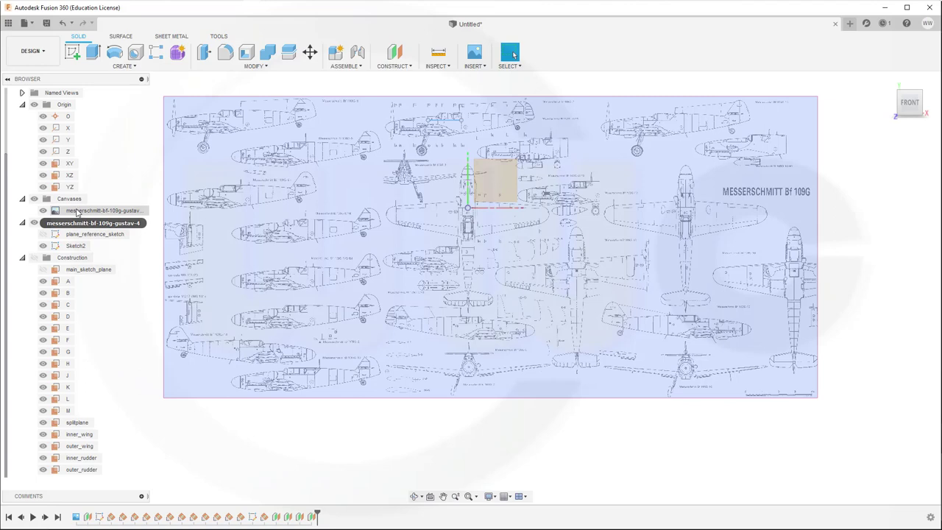
Step: Open the blueprint canvas's Edit Canvas settings and confirm them unchanged
right_click(77, 211)
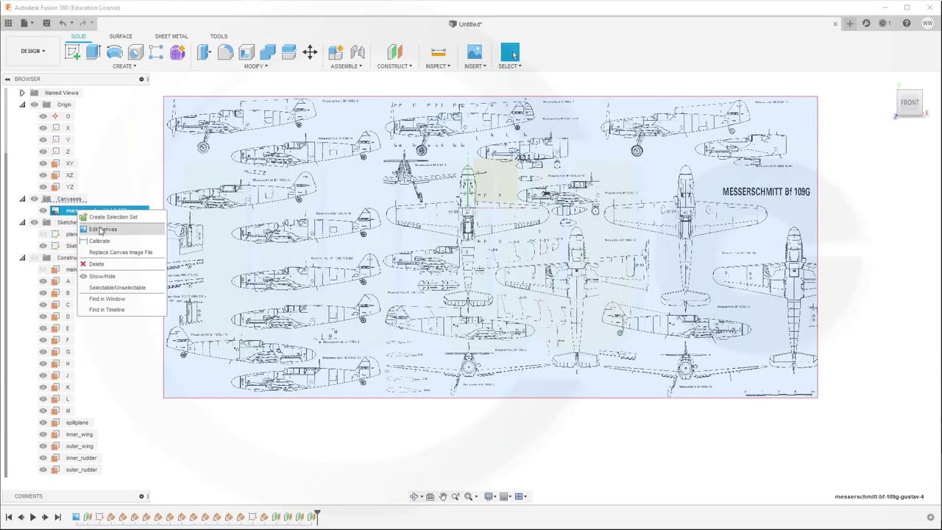
left_click(103, 229)
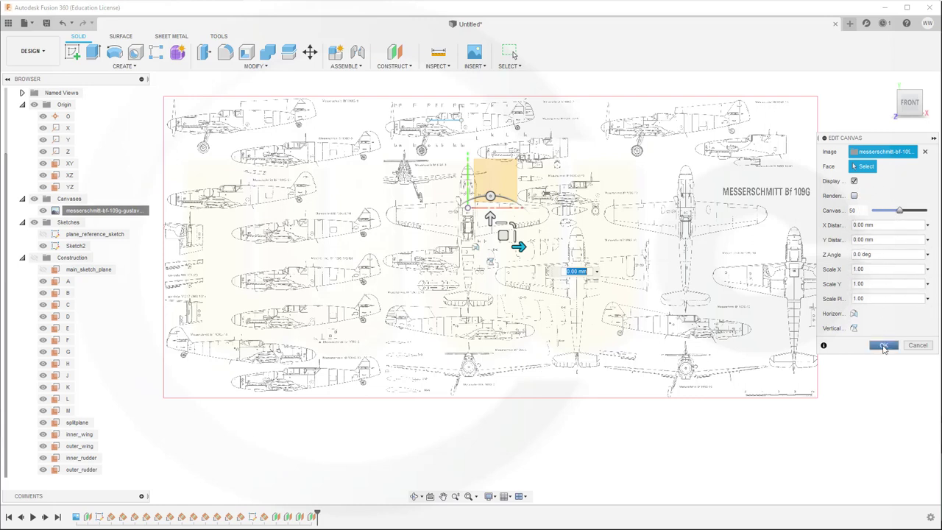
left_click(884, 347)
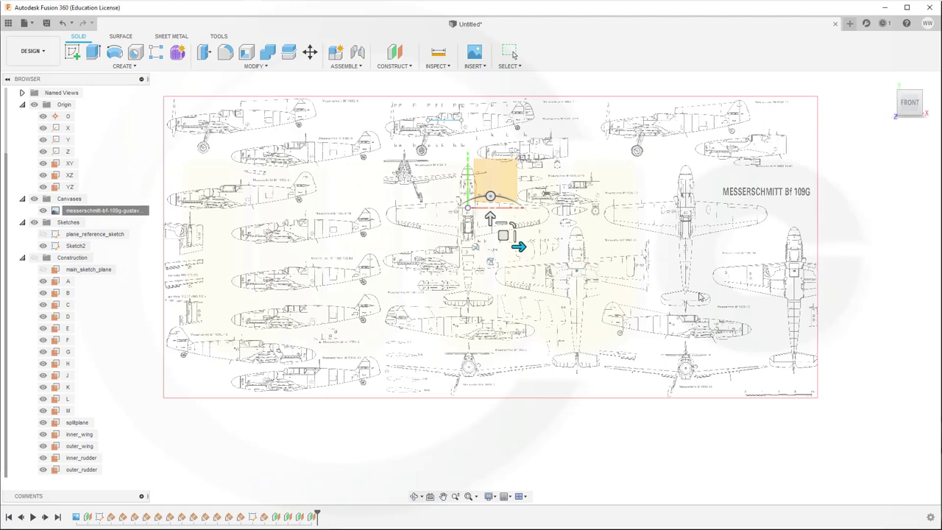
Step: Set the Bf 109G canvas to Unselectable and zoom in on the Bf 109G-2 drawings
right_click(190, 207)
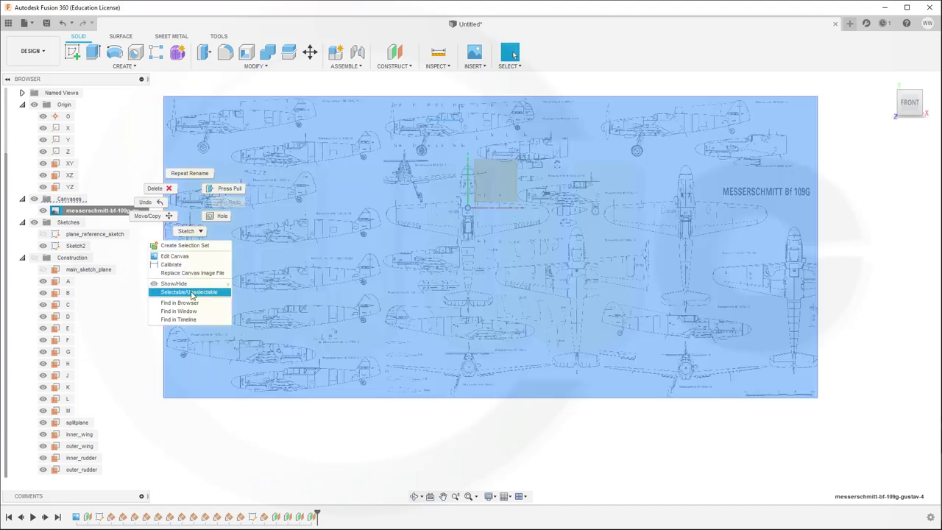
left_click(191, 292)
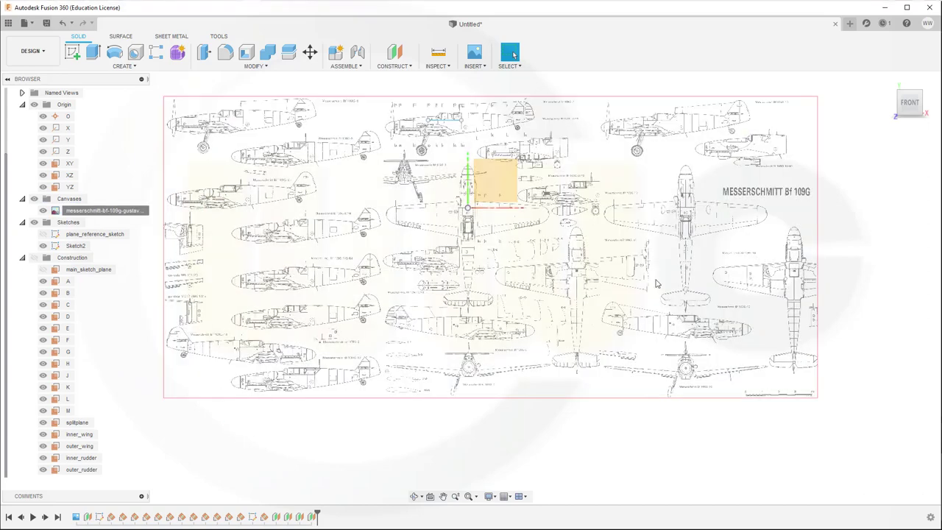
scroll(136, 335, "up", 1)
scroll(156, 326, "down", 1)
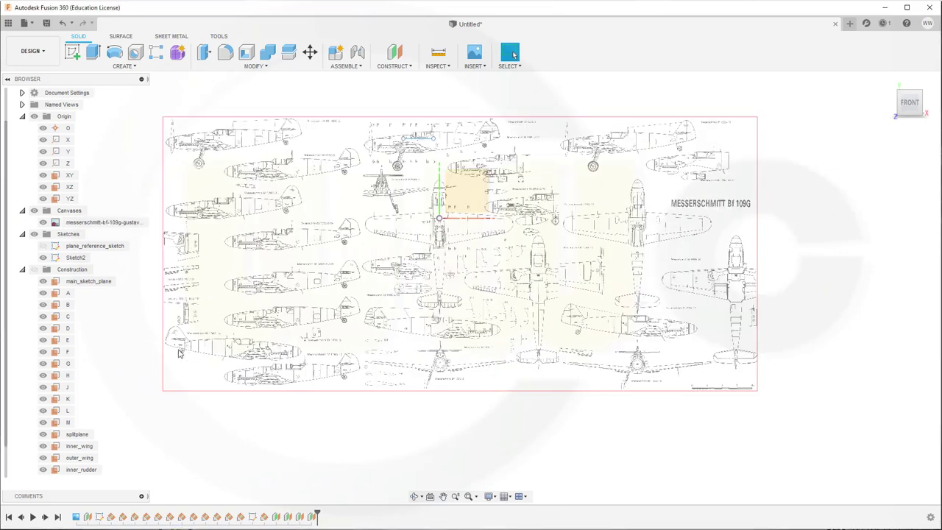
right_click(133, 351)
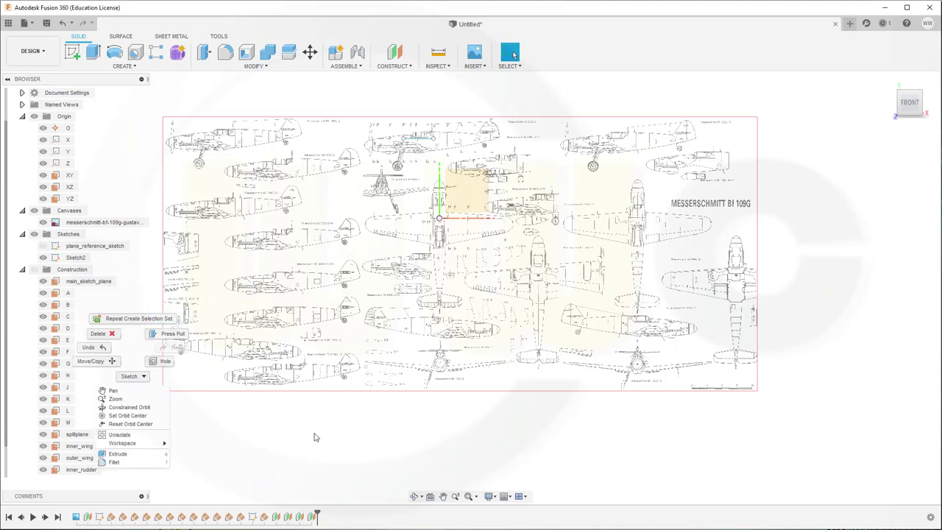
left_click(330, 377)
scroll(440, 213, "down", 2)
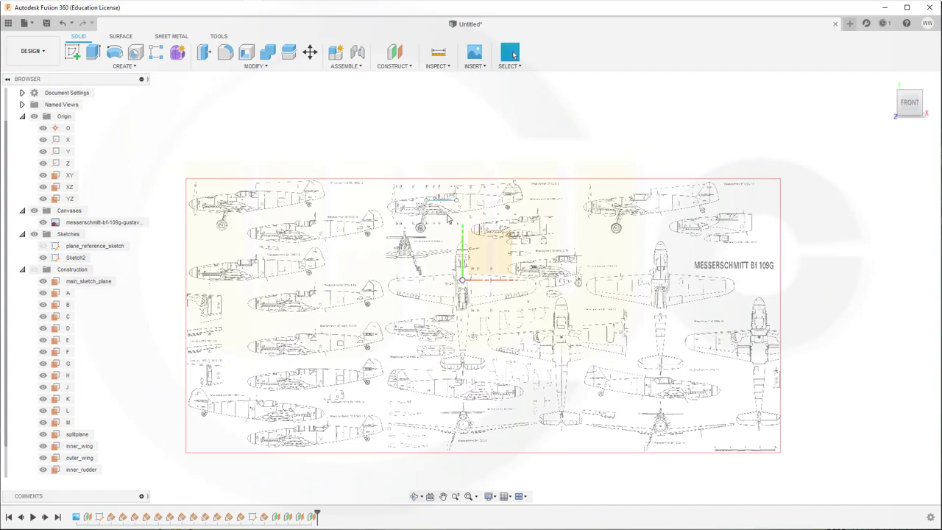
scroll(440, 213, "up", 5)
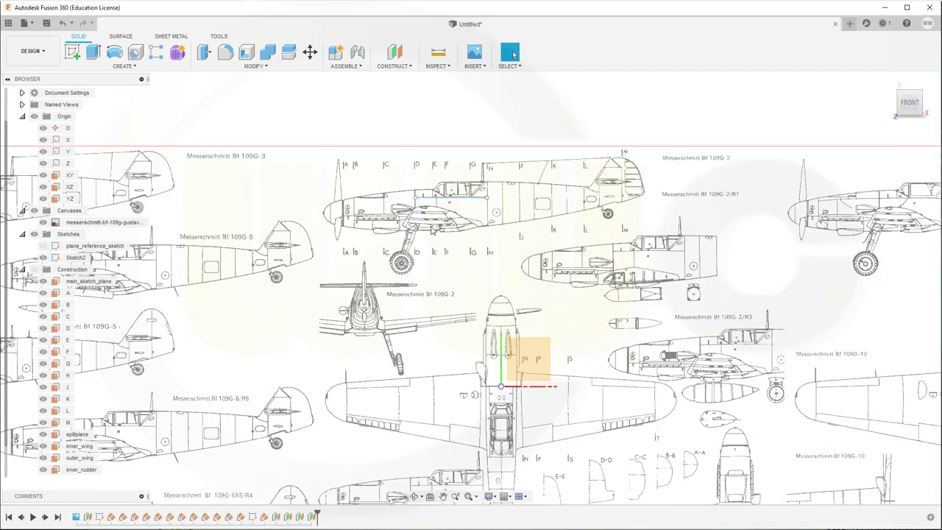
left_click(433, 198)
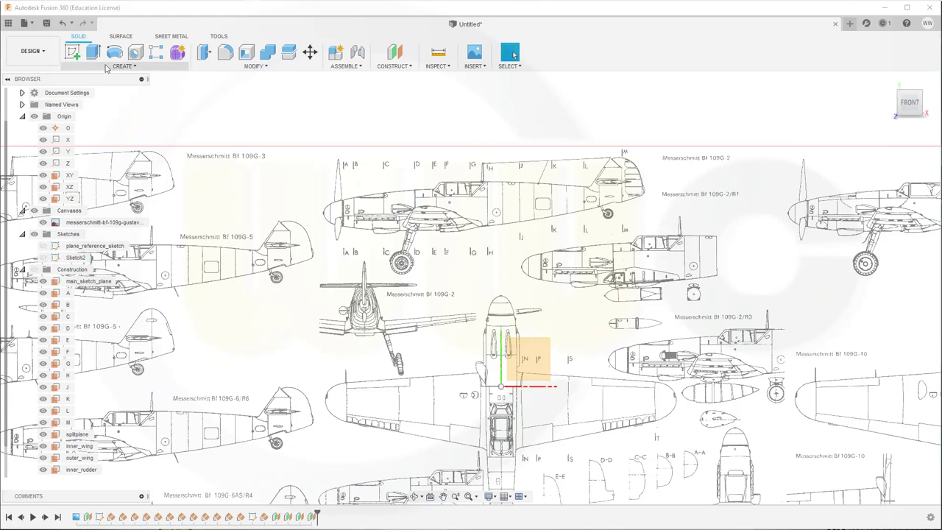
Step: Start Sketch3 on main_sketch_plane
left_click(72, 51)
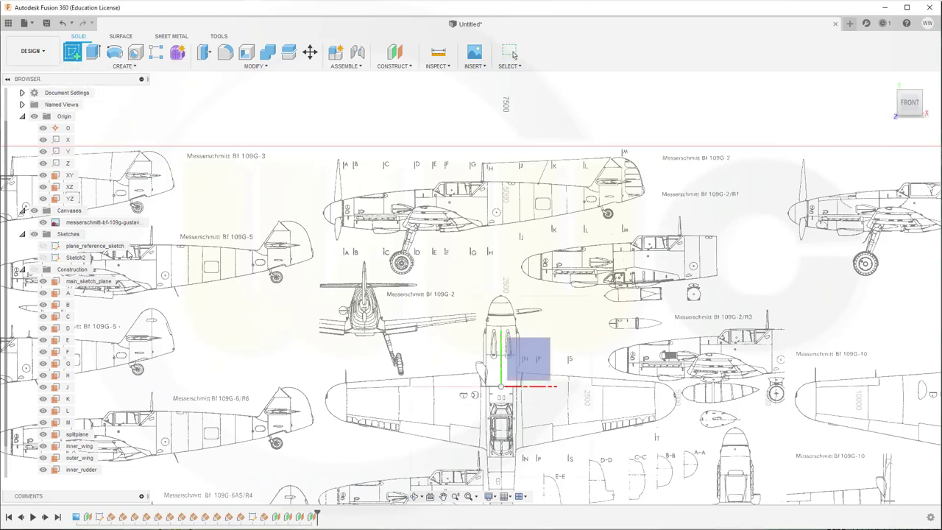
left_click(88, 281)
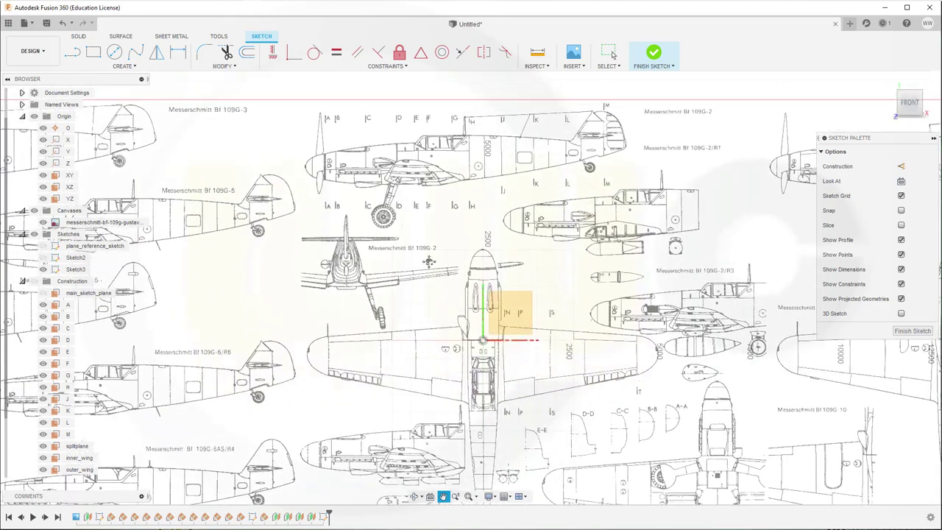
scroll(440, 296, "up", 1)
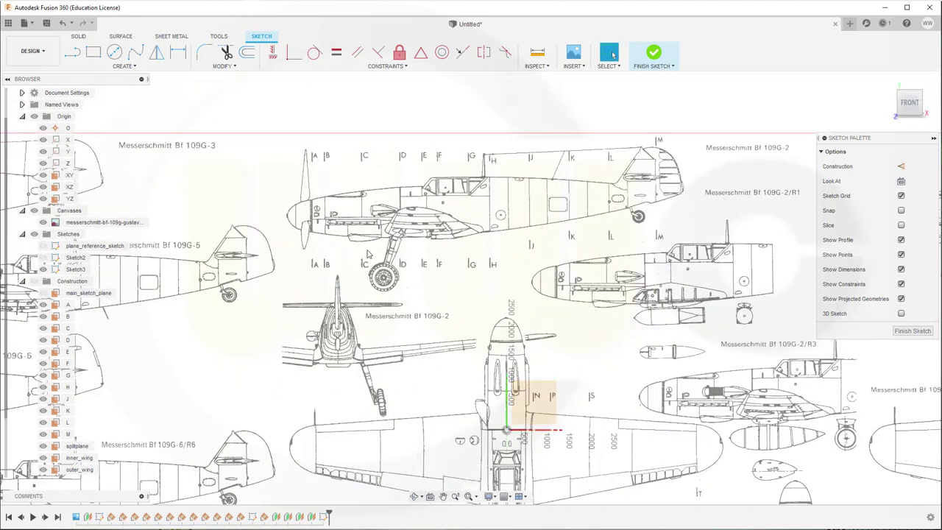
scroll(368, 254, "up", 2)
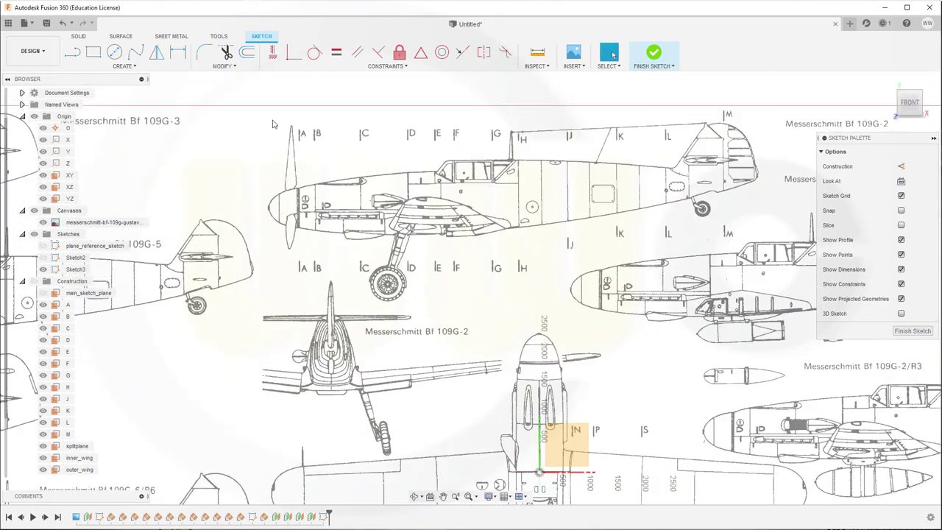
Step: Draw a three-point arc of radius about 1.896E+04 mm along the fuselage underside
left_click(135, 67)
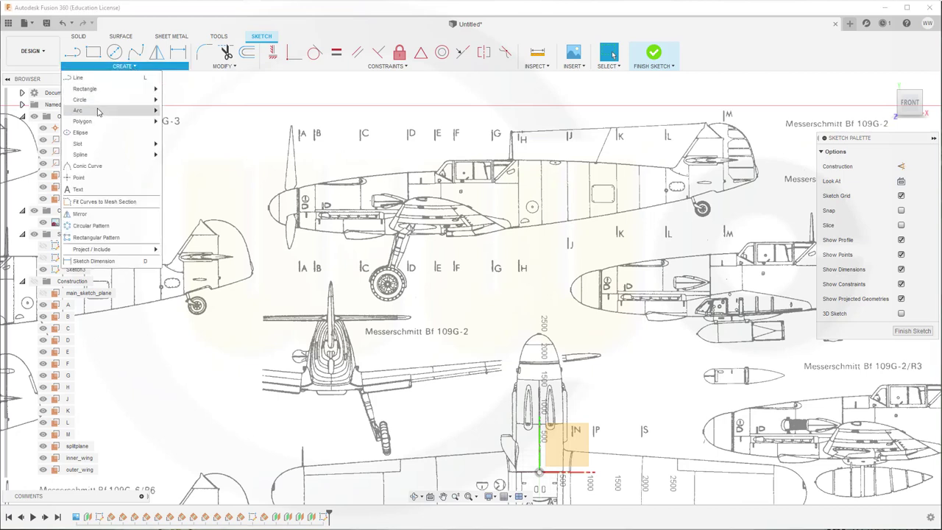
mouse_move(98, 111)
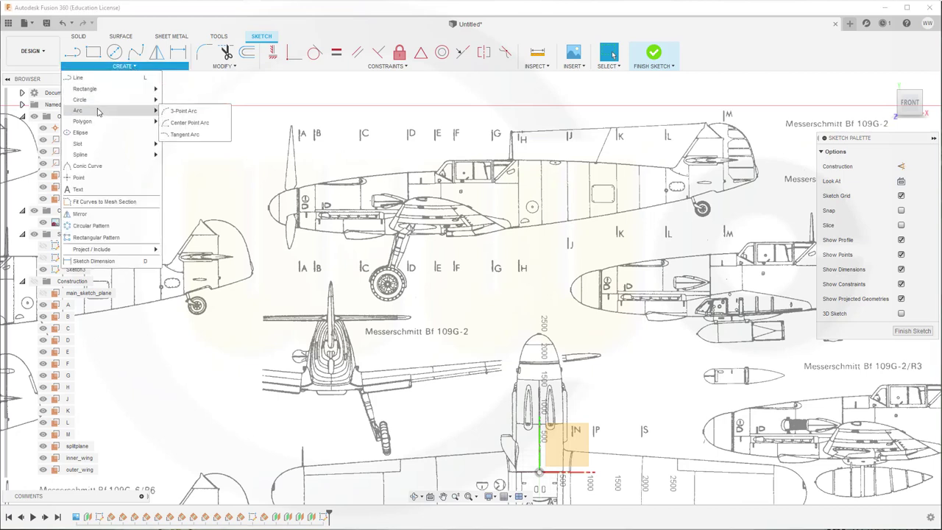
left_click(180, 114)
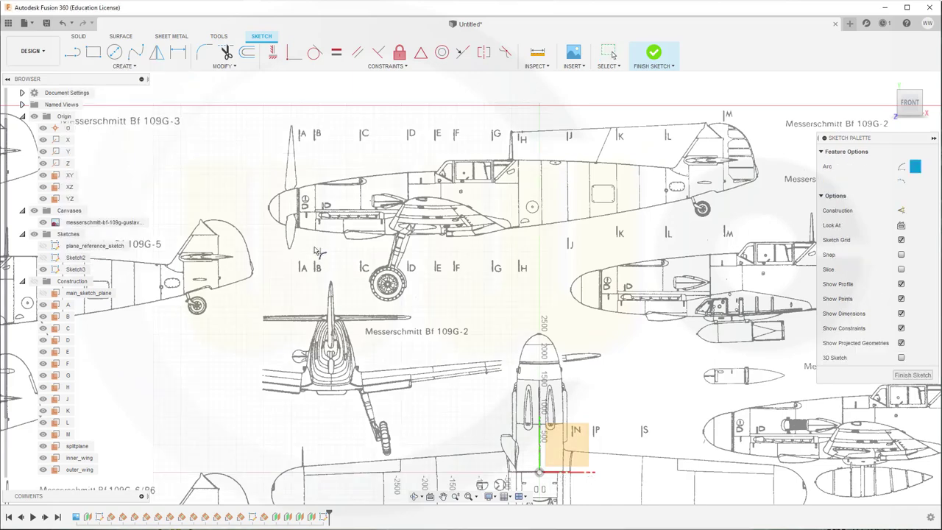
scroll(309, 242, "down", 1)
scroll(309, 243, "up", 4)
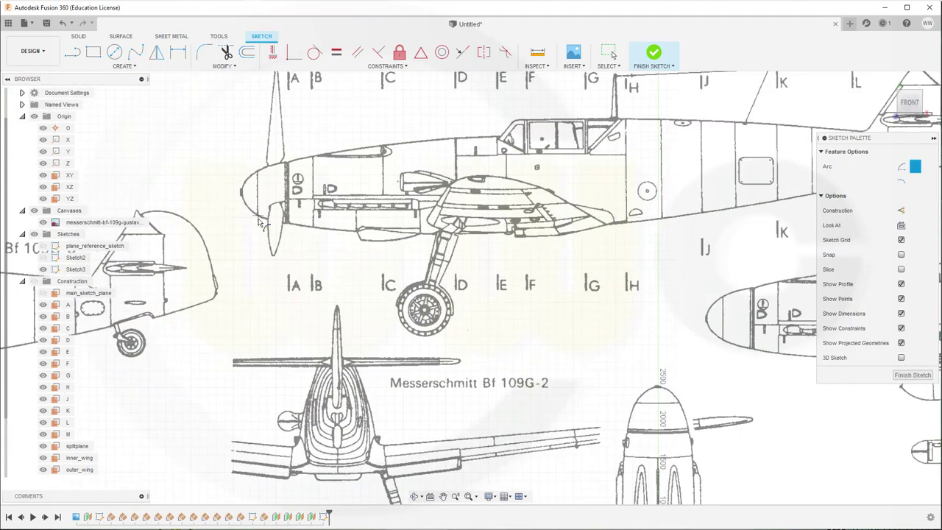
left_click(251, 254)
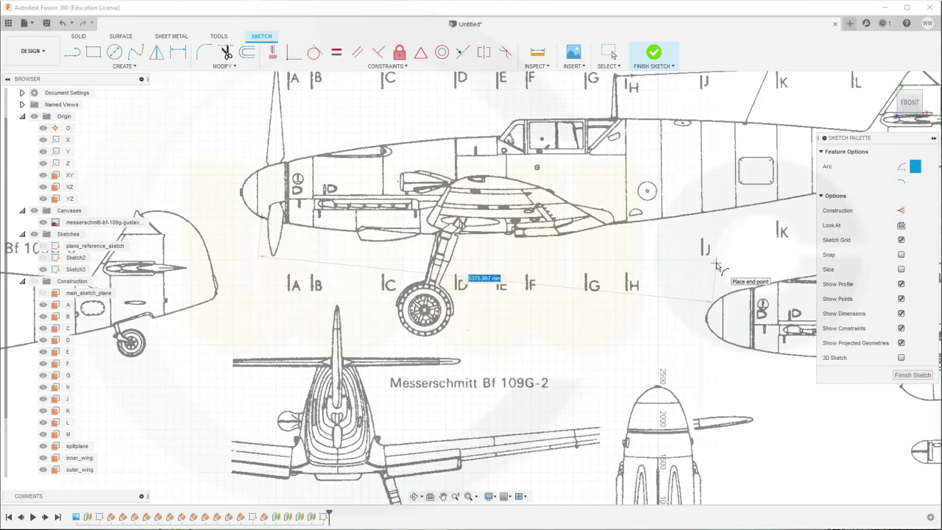
middle_click_drag(718, 266, 497, 281)
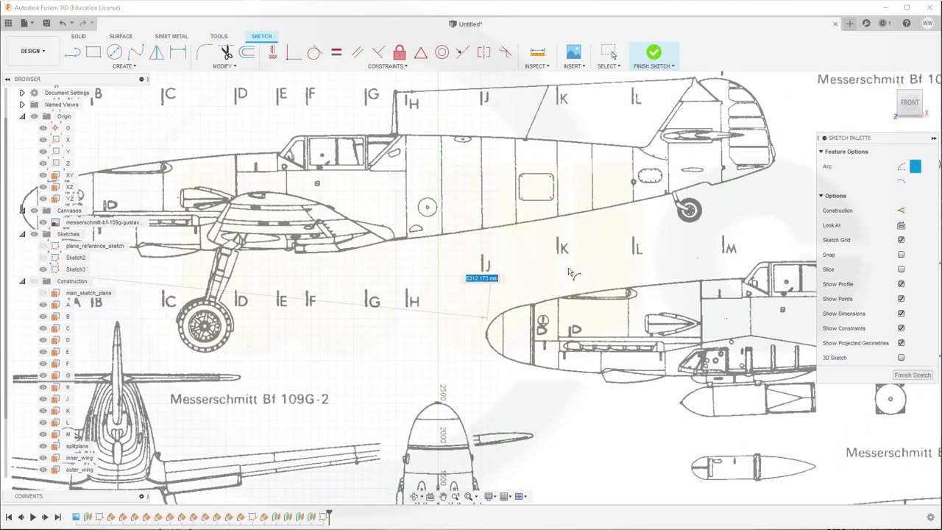
left_click(777, 160)
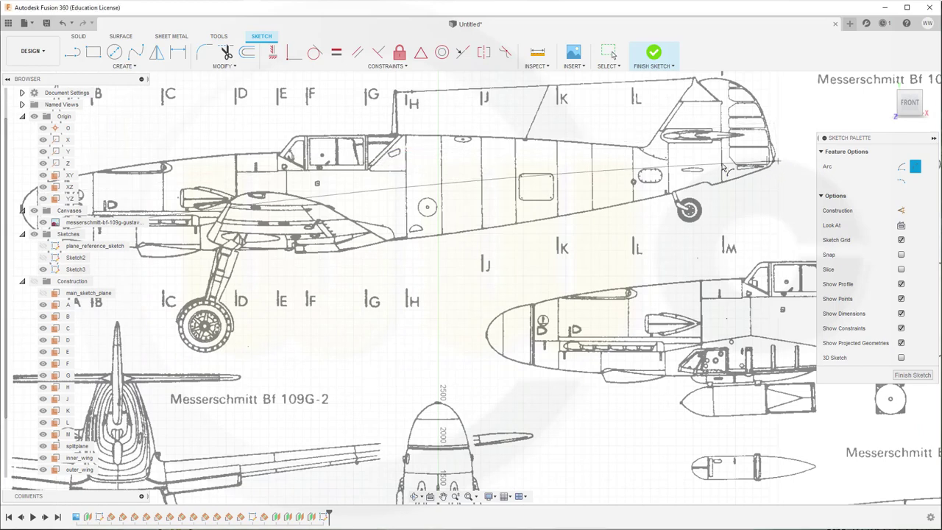
left_click(435, 242)
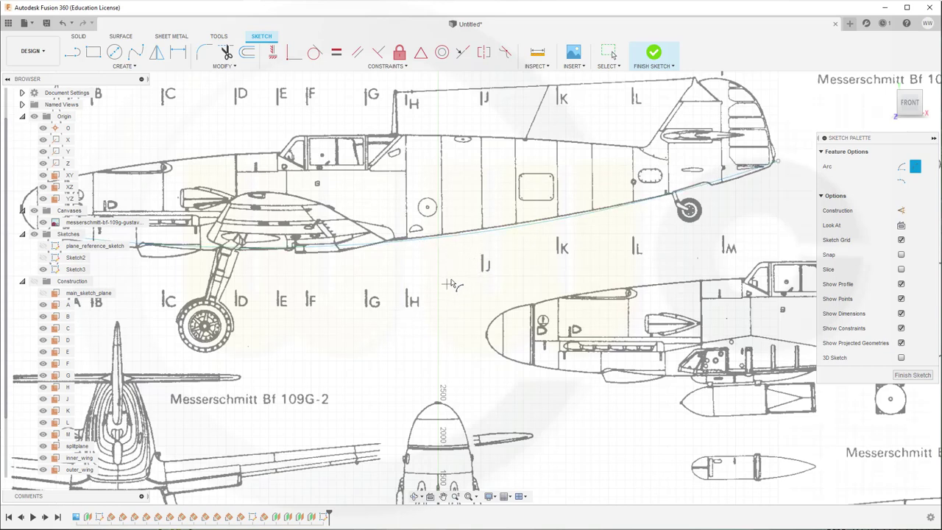
middle_click_drag(471, 280, 596, 324)
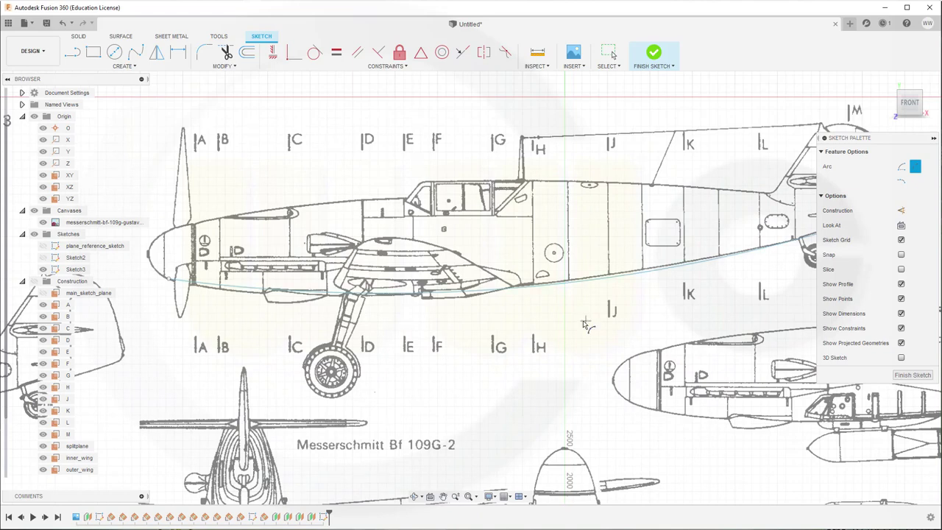
key("Escape")
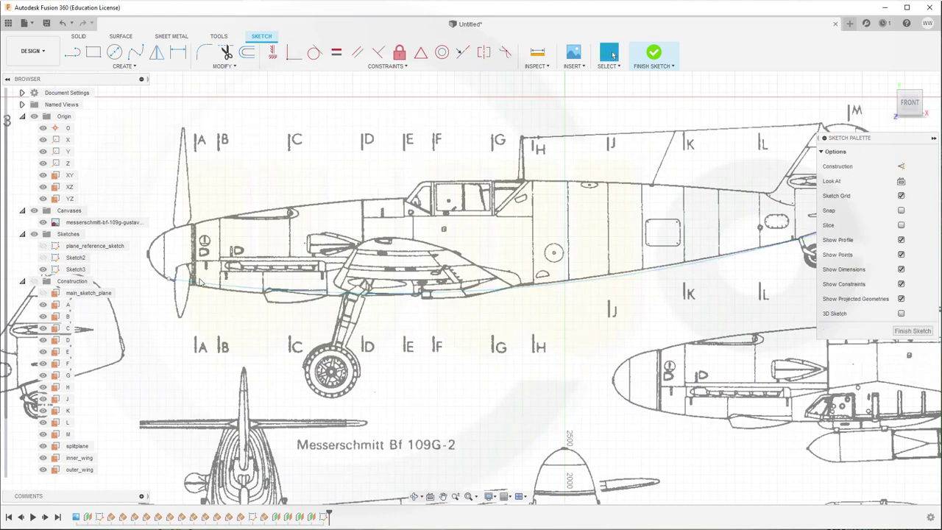
left_click(481, 293)
left_click_drag(479, 292, 483, 293)
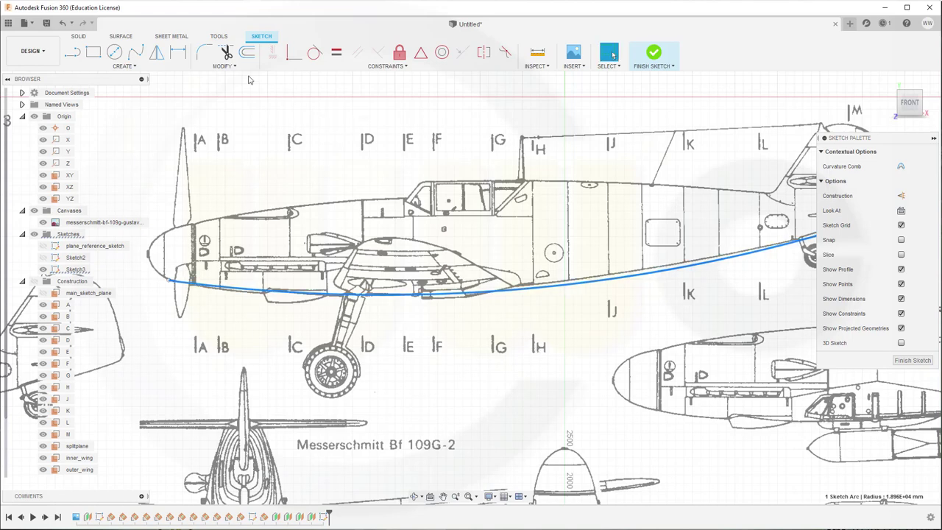
right_click(229, 121)
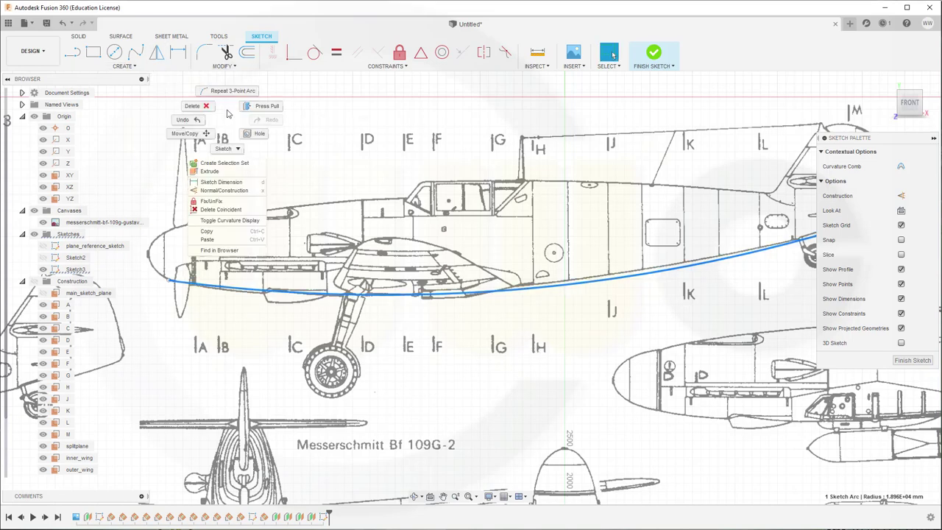
left_click(228, 92)
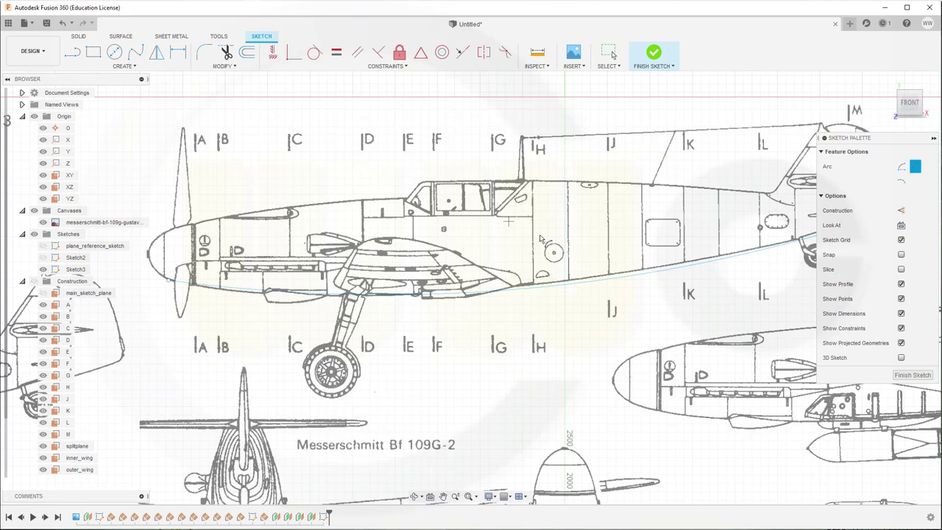
Step: Draw a three-point arc along the fuselage's upper edge from the front toward the tail
mouse_move(592, 245)
middle_mouse_down()
mouse_move(577, 256)
mouse_move(432, 277)
middle_mouse_up()
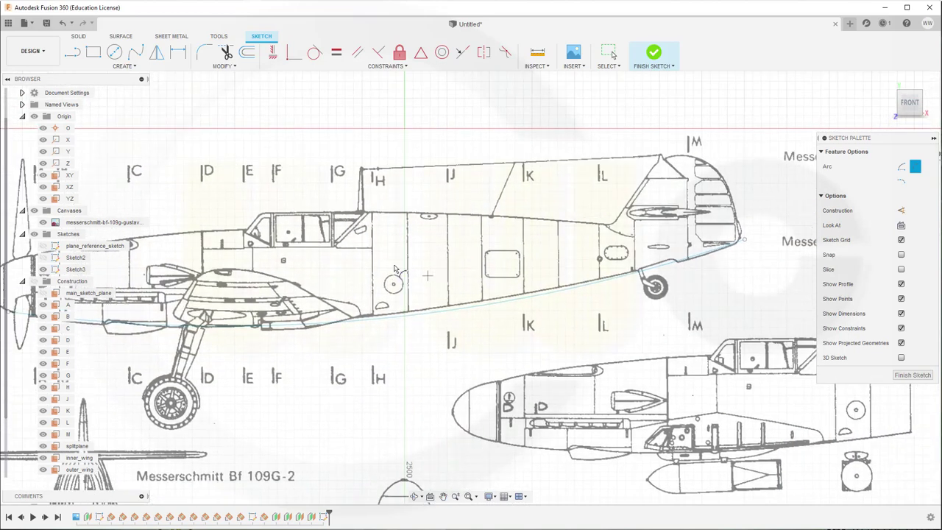
left_click(246, 212)
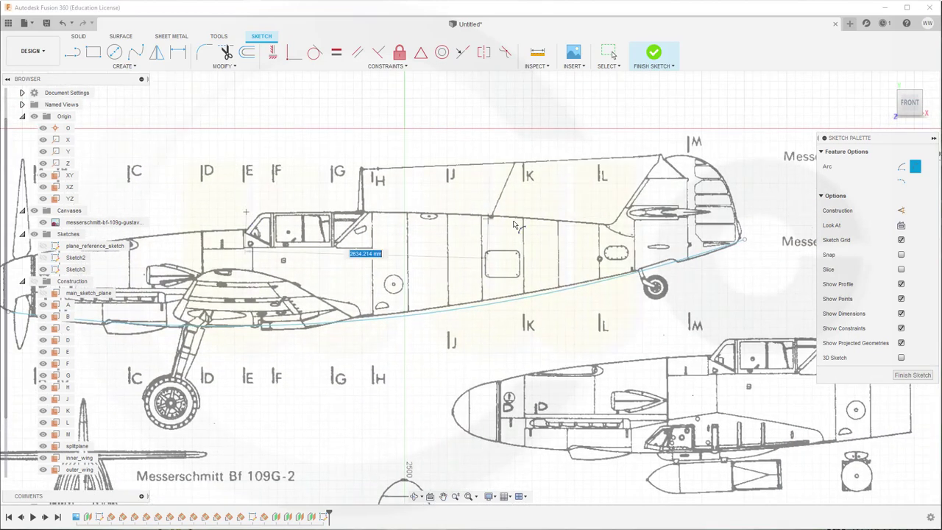
left_click(654, 232)
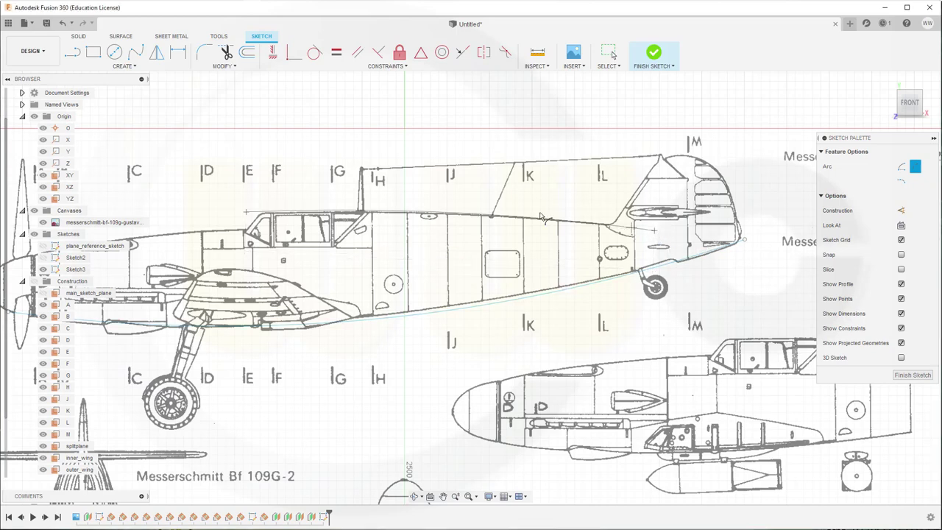
left_click(461, 217)
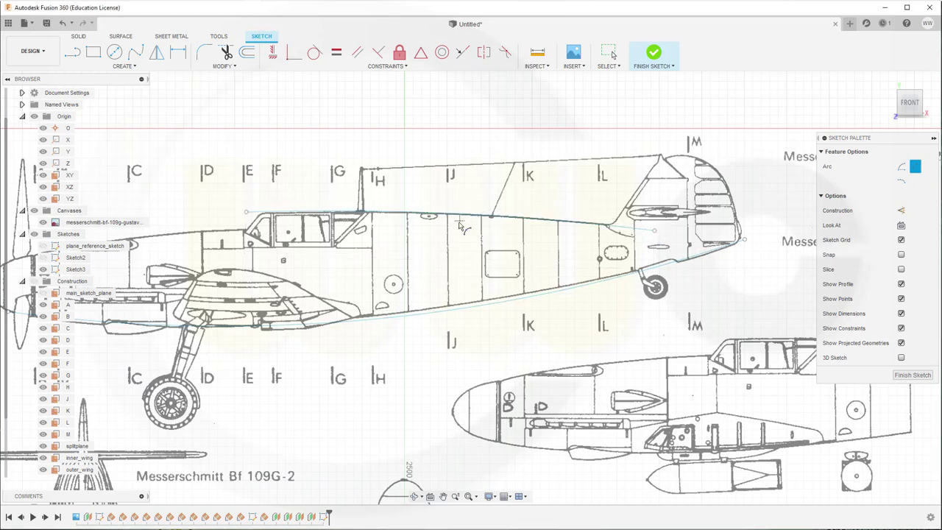
right_click(450, 232)
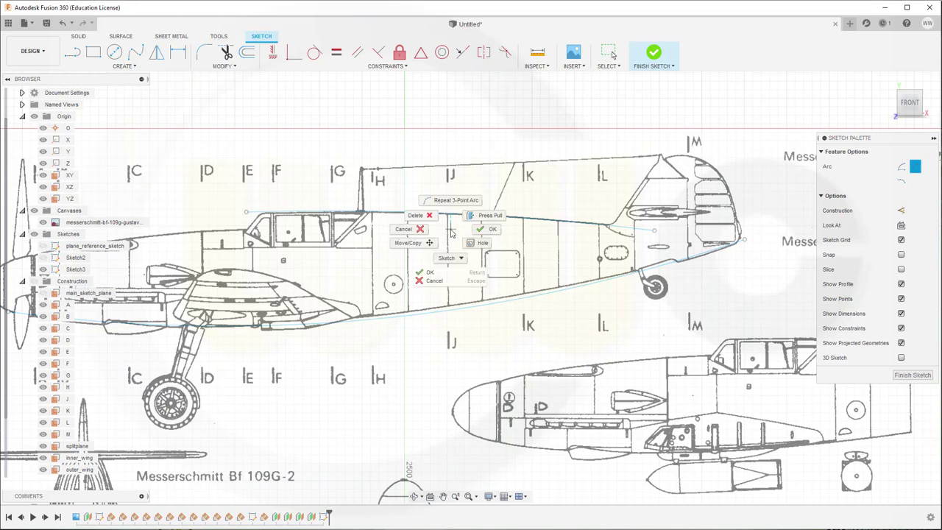
left_click(474, 215)
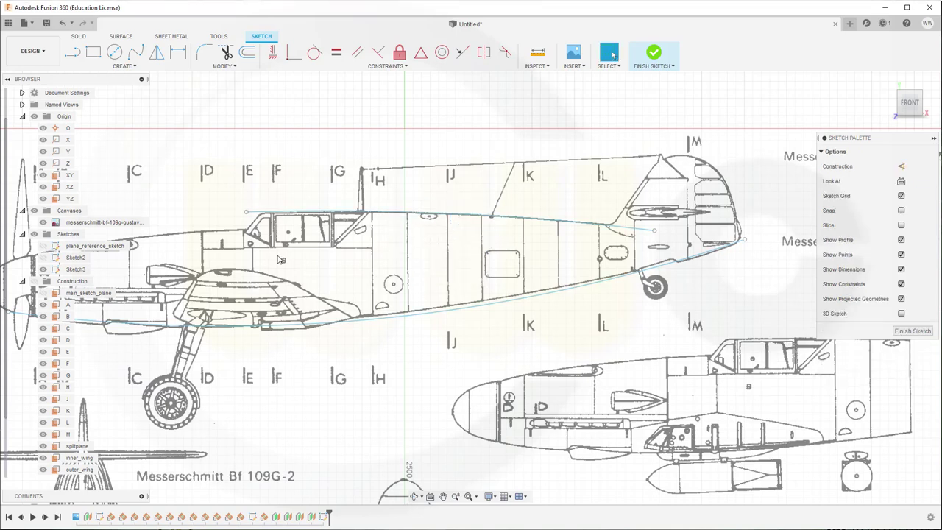
Step: Add a three-point arc from the top of the nose to the front of the canopy
scroll(280, 259, "up", 2)
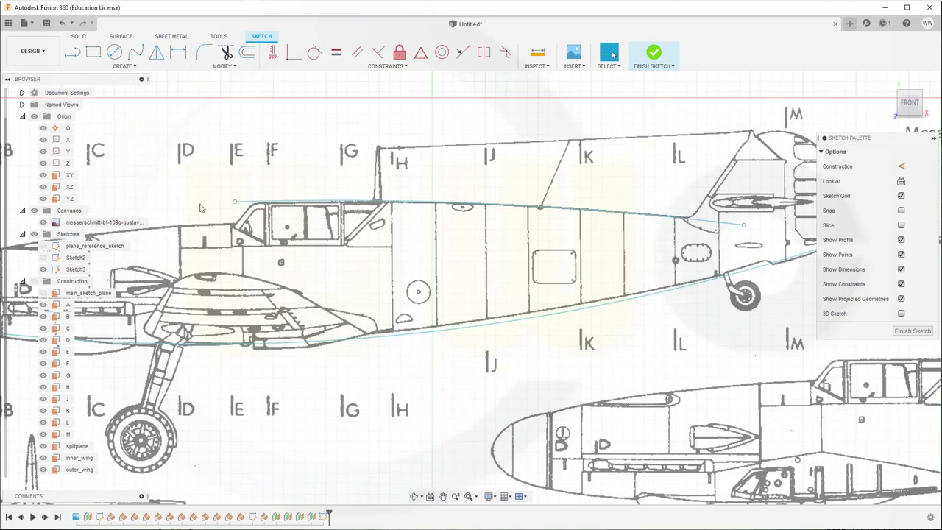
mouse_move(219, 212)
middle_mouse_down()
mouse_move(292, 187)
mouse_move(454, 181)
mouse_move(421, 179)
middle_mouse_up()
right_click(235, 147)
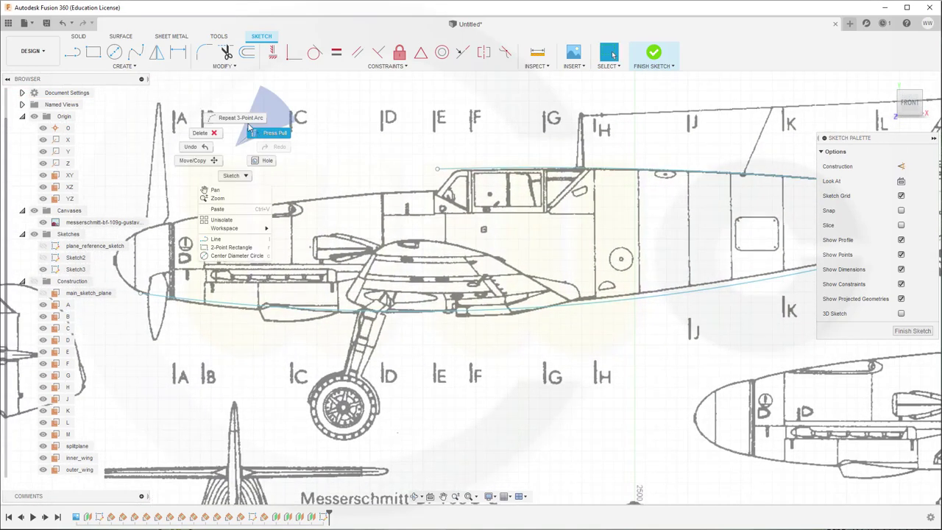
left_click(257, 133)
mouse_move(151, 231)
middle_mouse_down()
mouse_move(279, 225)
mouse_move(266, 221)
middle_mouse_up()
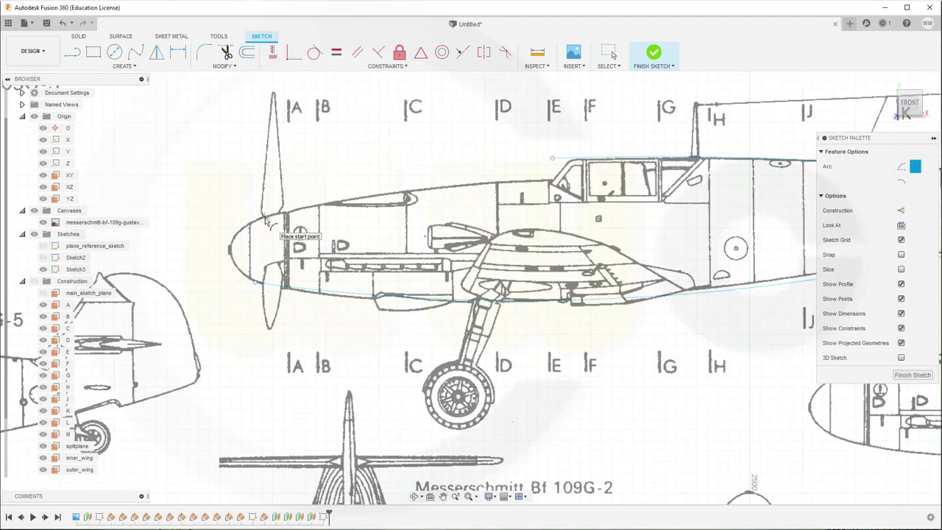
left_click(261, 178)
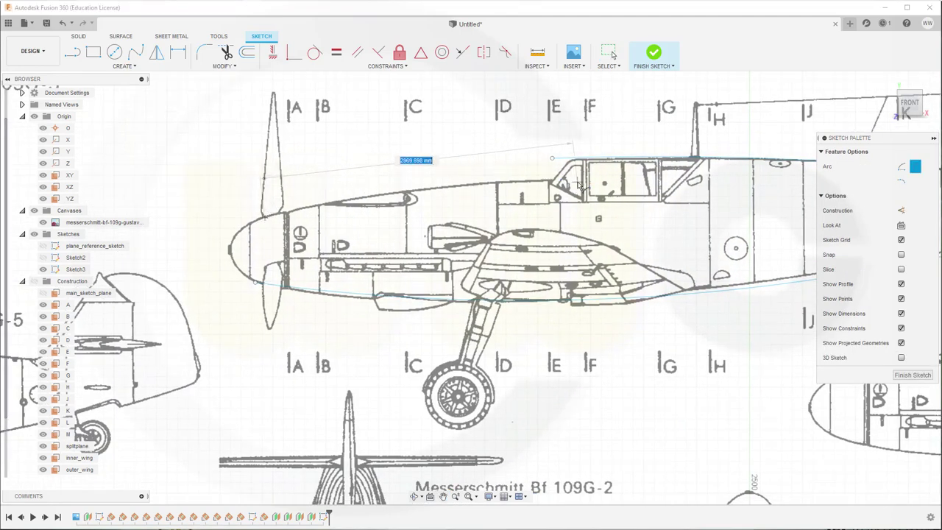
left_click(581, 183)
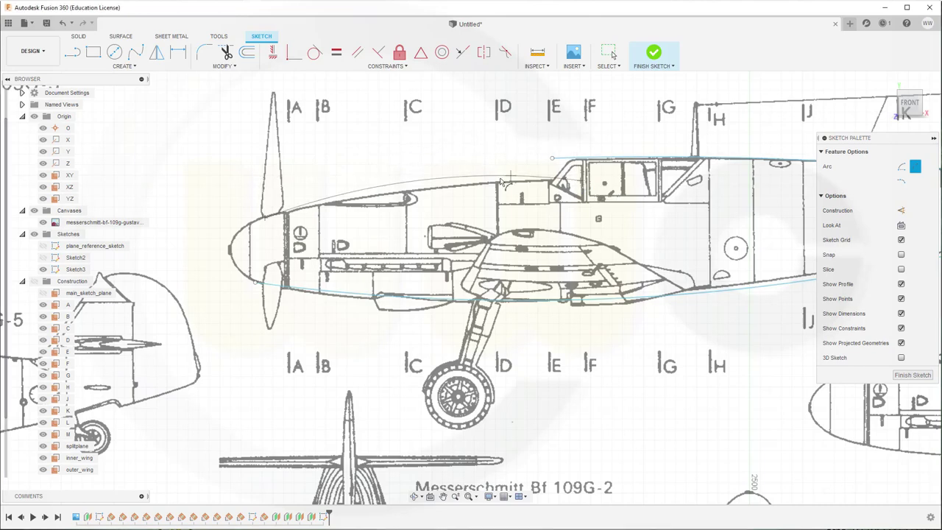
right_click(427, 165)
left_click(458, 167)
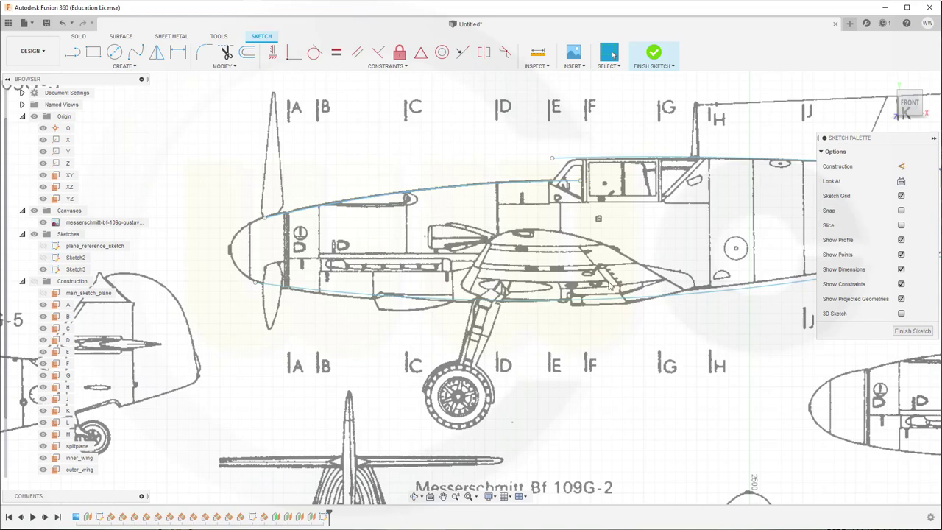
Step: Finish the fuselage-outline sketch and rename Sketch3 to main_body_reference
left_click(912, 331)
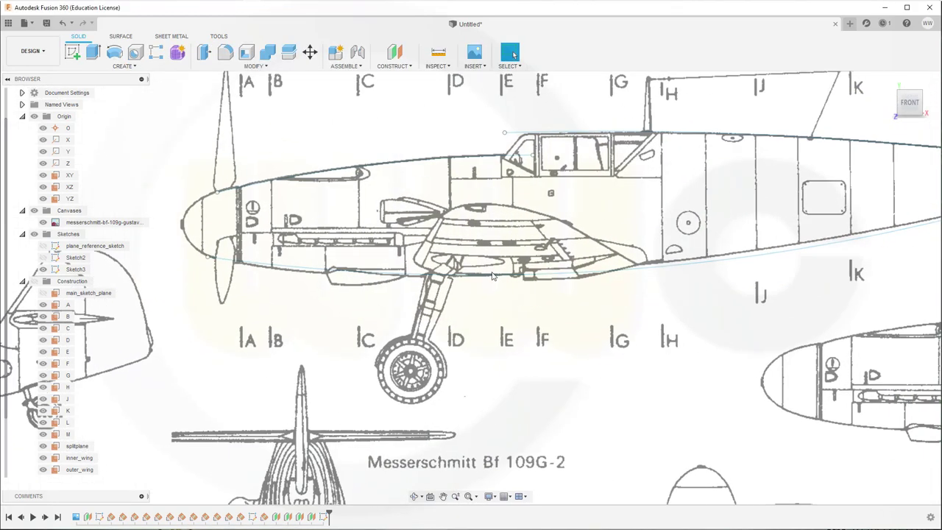
middle_click_drag(484, 280, 513, 293, "shift")
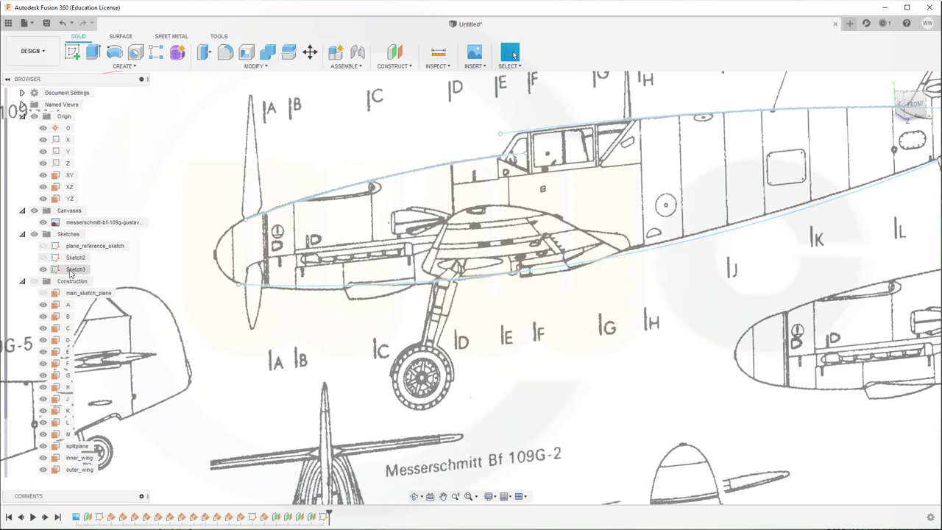
left_click(72, 271)
left_click(70, 271)
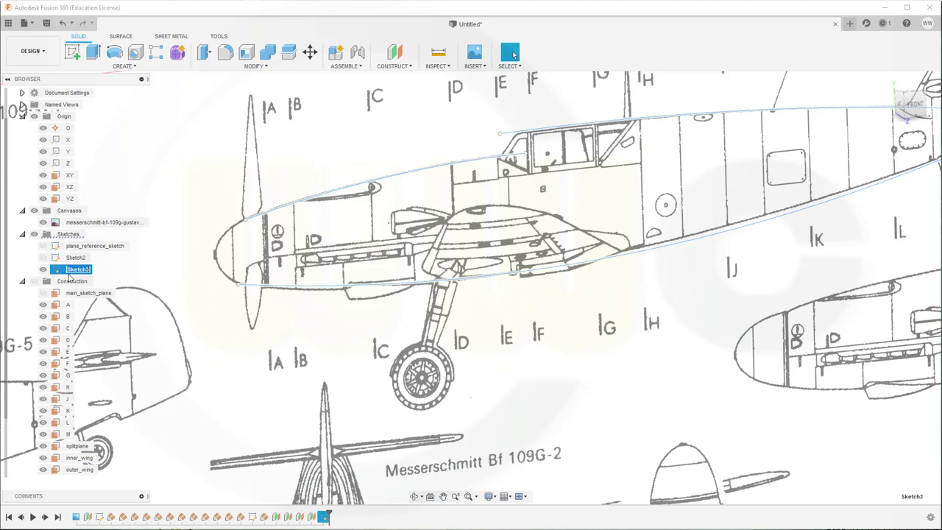
type("main_bode")
key("BackSpace")
type("y_reference")
key("Return")
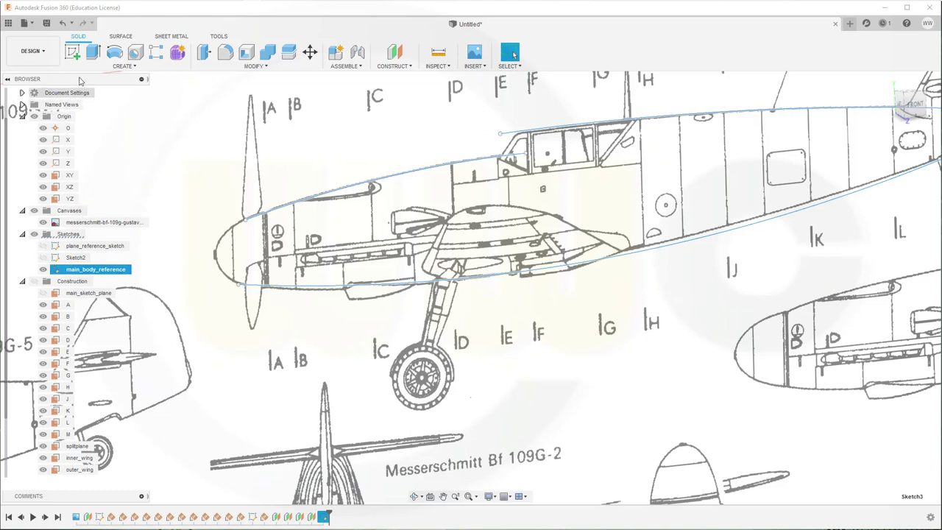
Step: Surface-extrude the upper nose arc into a thin reference strip
left_click(122, 36)
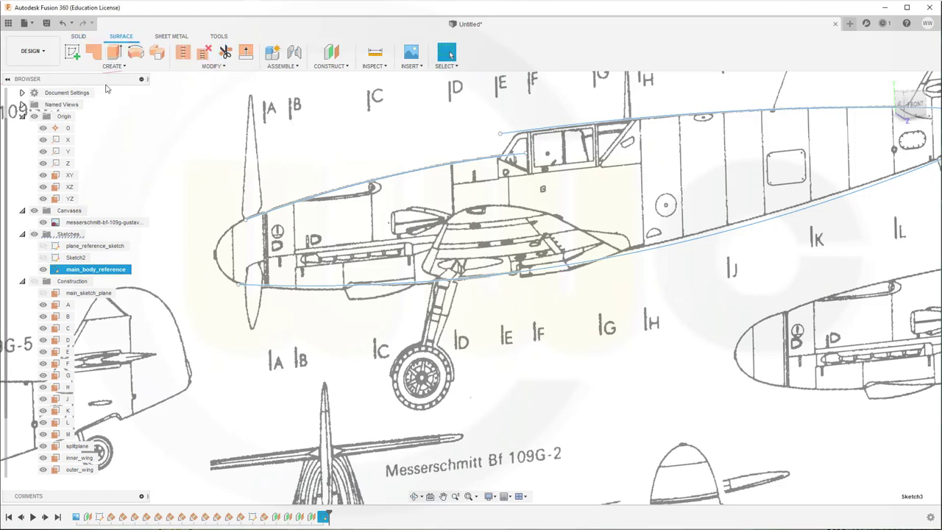
left_click(109, 66)
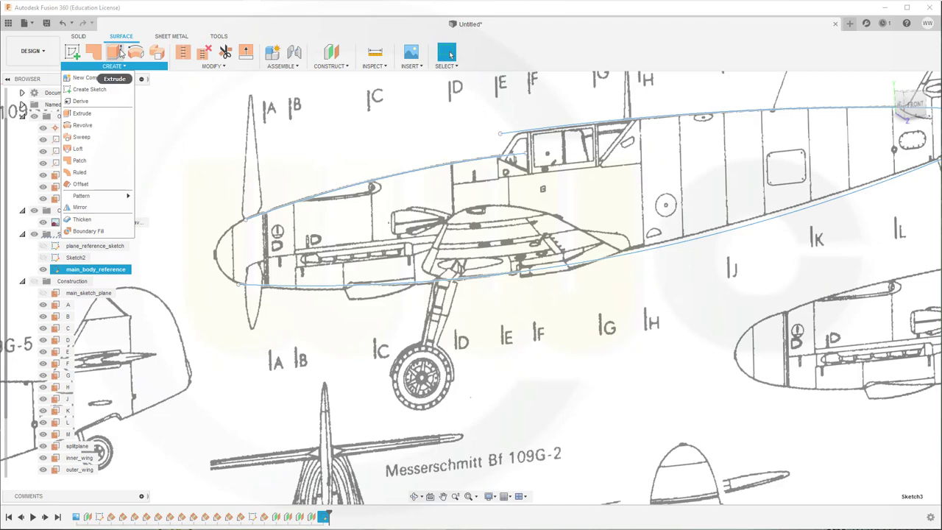
left_click(114, 51)
middle_click_drag(399, 261, 419, 293)
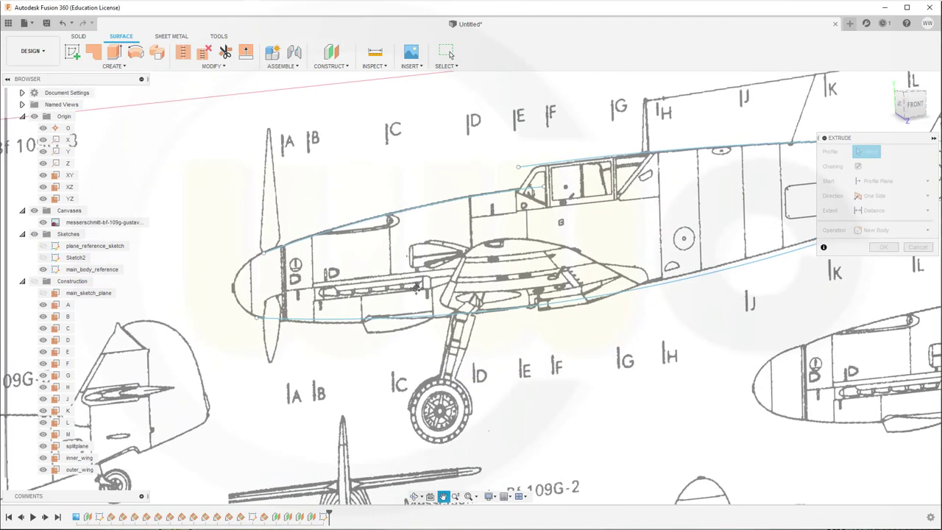
left_click(440, 210)
middle_click_drag(433, 259, 466, 234, "shift")
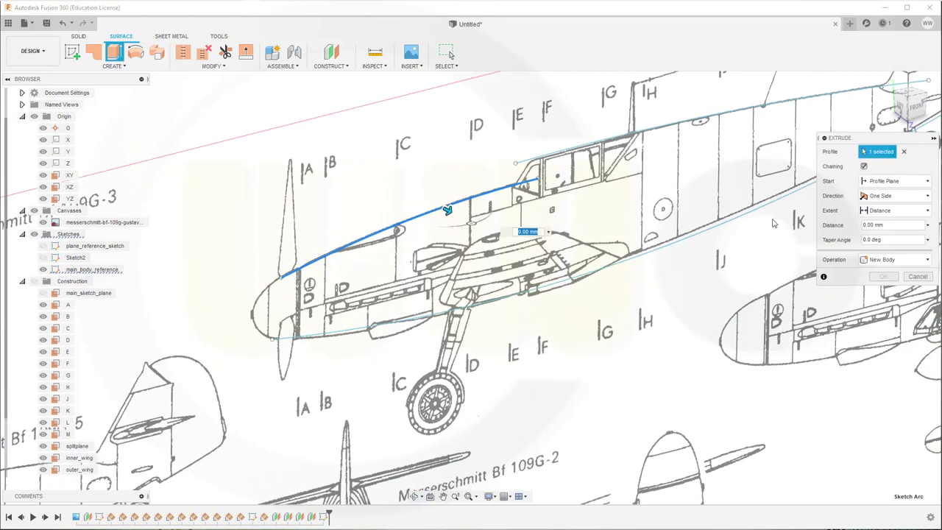
left_click_drag(447, 212, 399, 184)
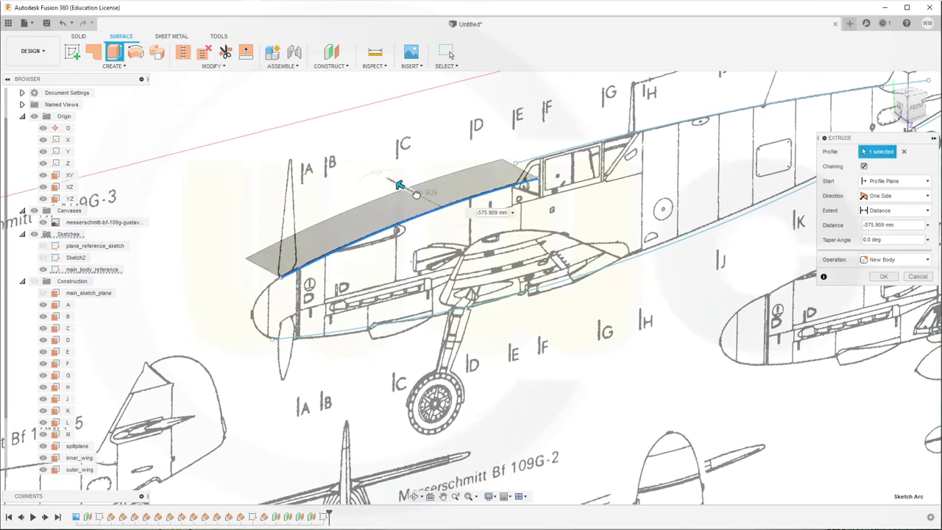
type("200")
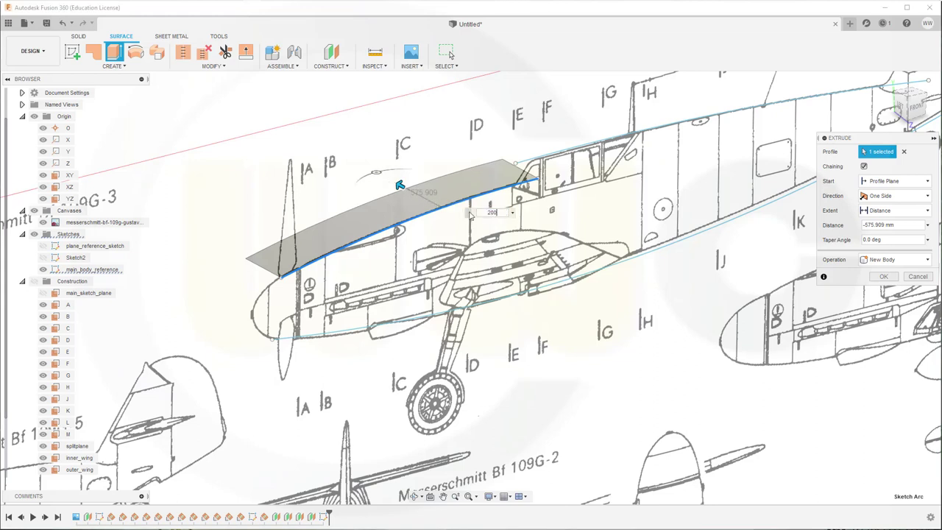
key("Return")
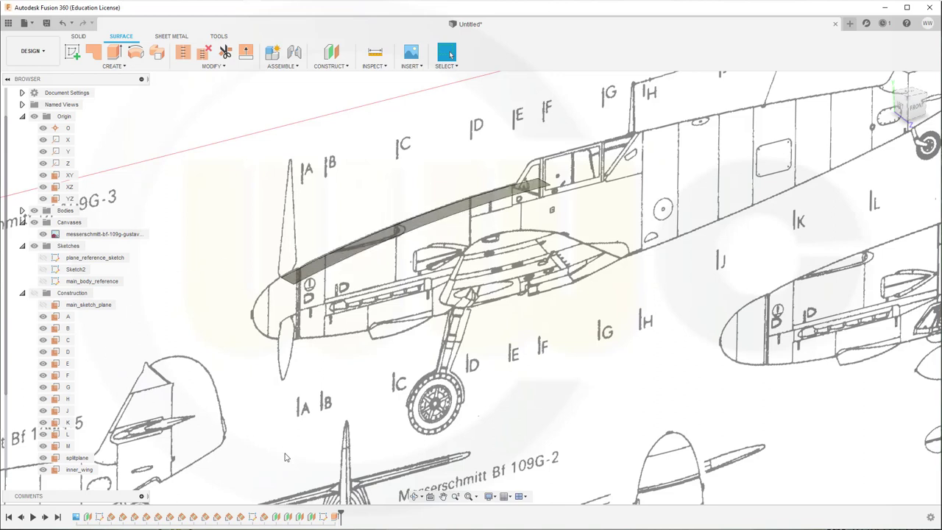
Step: Edit the extrusion and change its distance to -200 mm
double_click(339, 516)
double_click(901, 224)
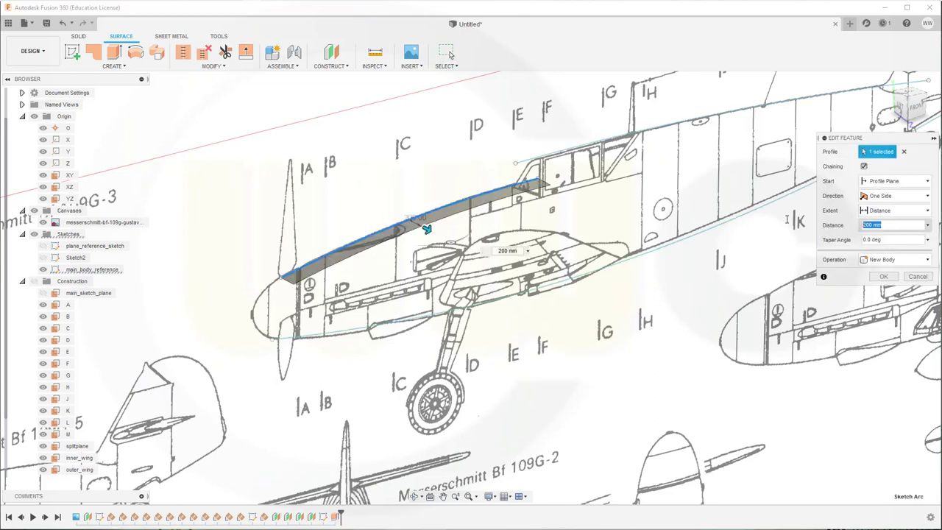
key("BackSpace")
type("-200")
key("Return")
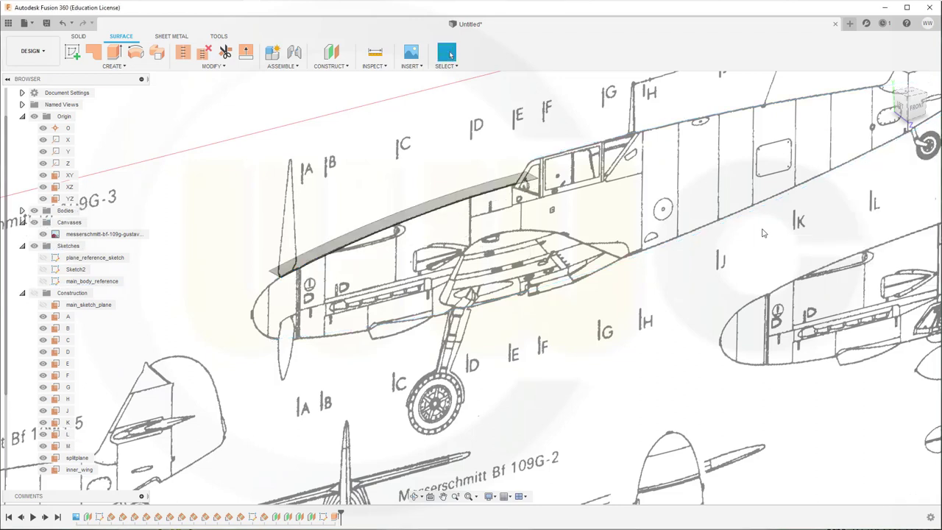
Step: Surface-extrude the canopy-top arc by -2 into a thin reference strip
right_click(219, 112)
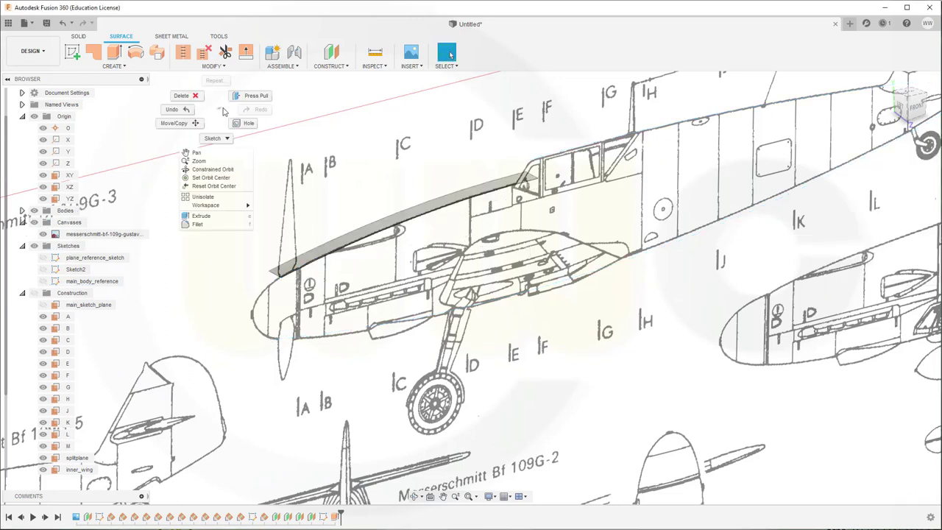
left_click(223, 111)
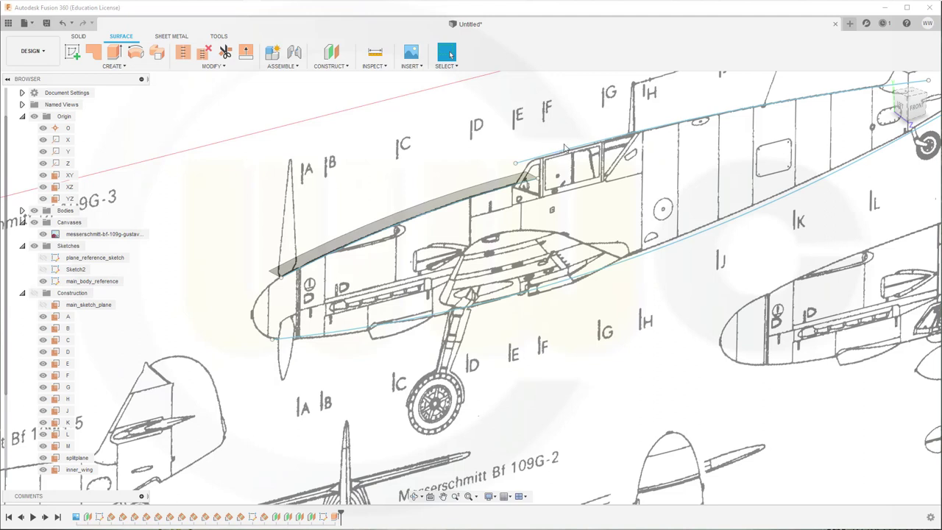
left_click(563, 153)
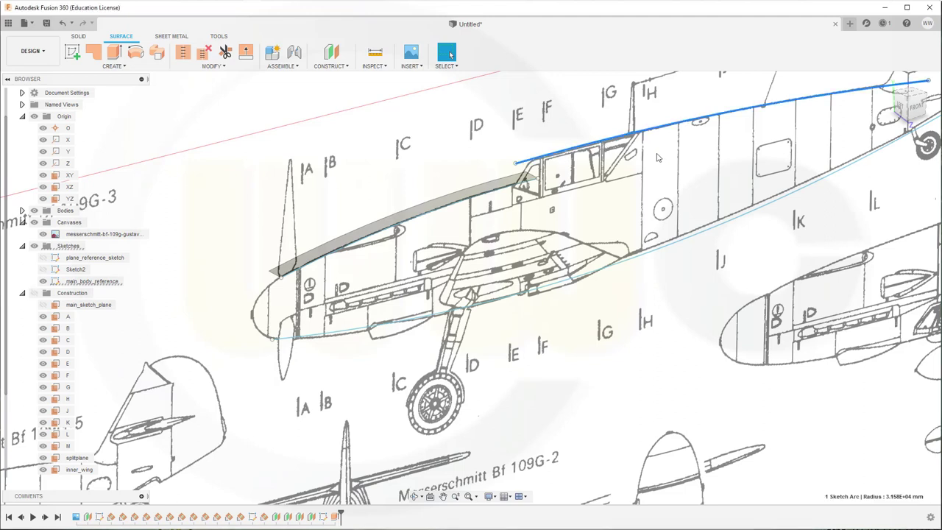
left_click(113, 55)
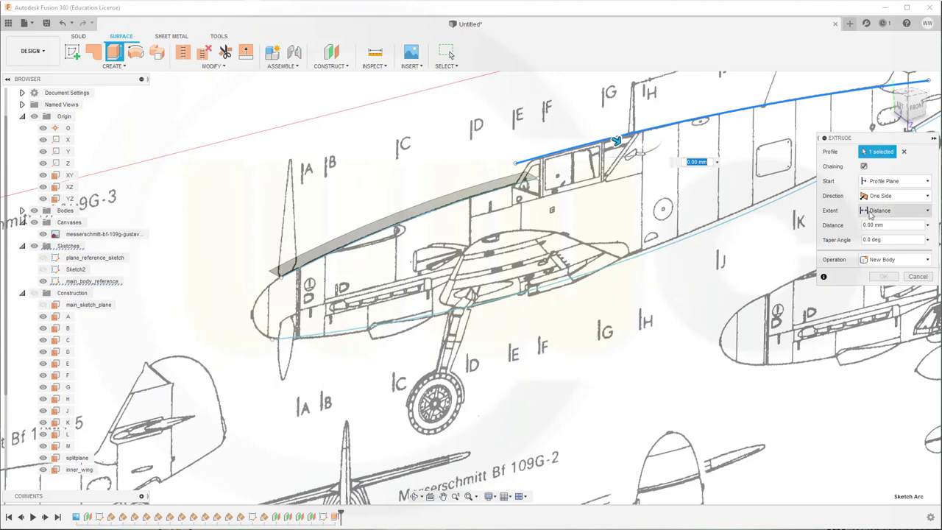
left_click(898, 224)
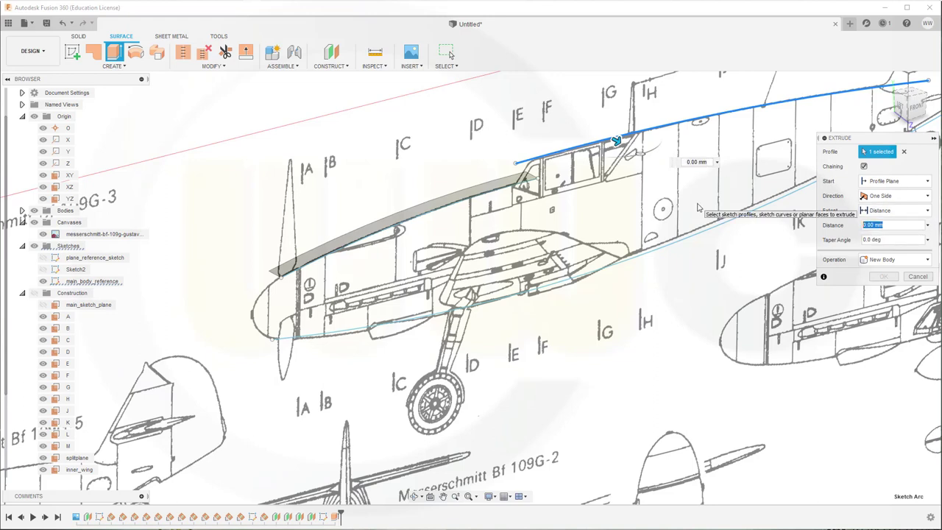
type("-200")
key("Return")
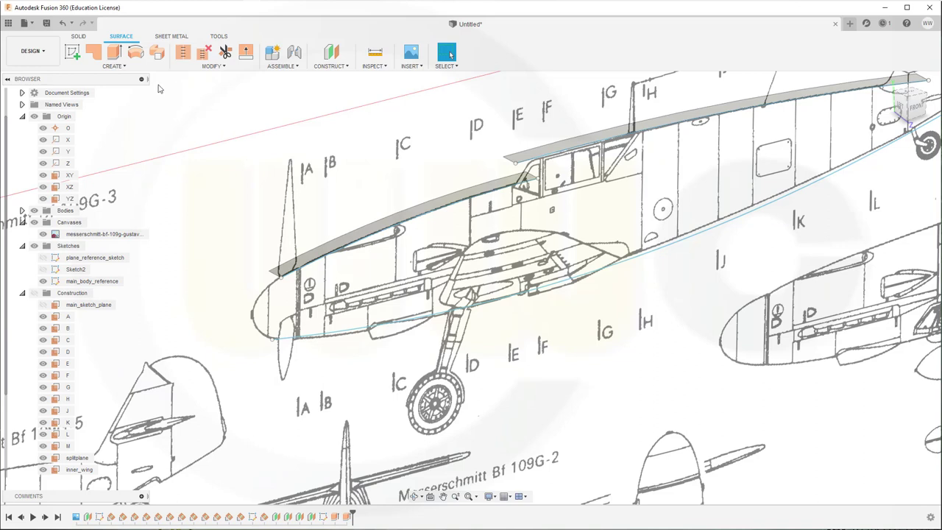
Step: Surface-extrude the lower fuselage arc by -200 into a reference strip
left_click(115, 53)
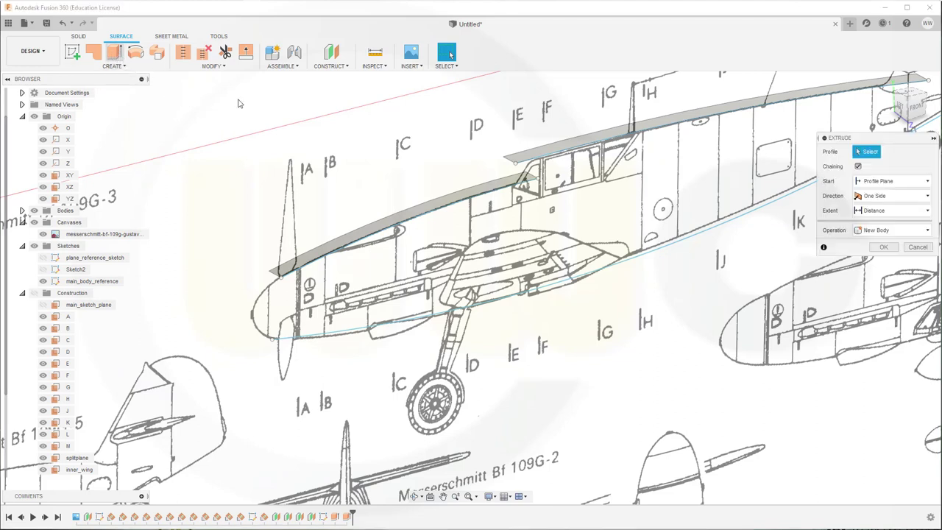
left_click(654, 254)
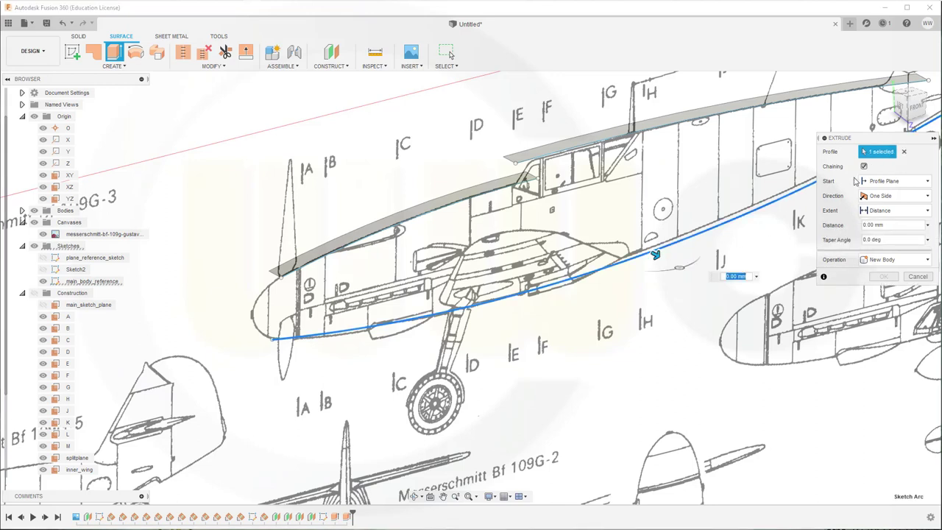
left_click(885, 223)
type("-")
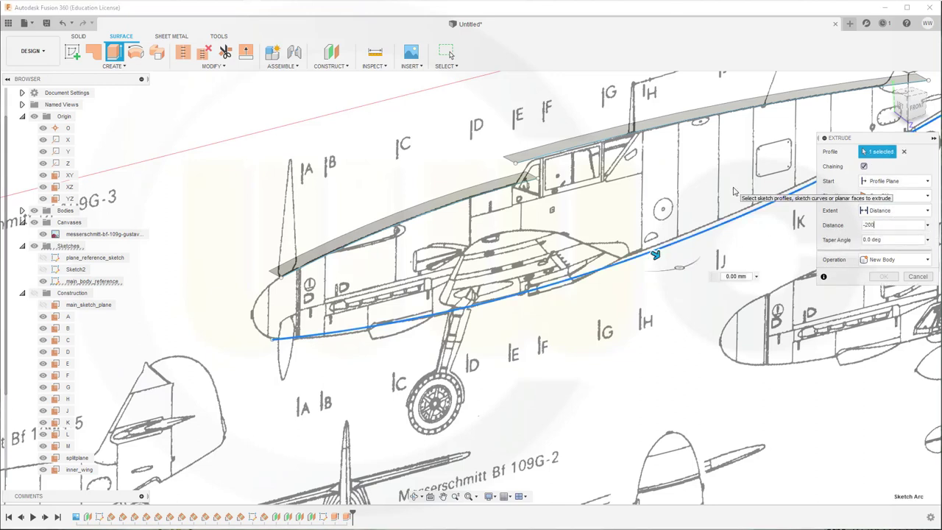
type("200")
key("Return")
Step: Zoom out, snap to the FRONT view, and zoom back in on the Bf 109G-2 side view
scroll(272, 147, "down", 5)
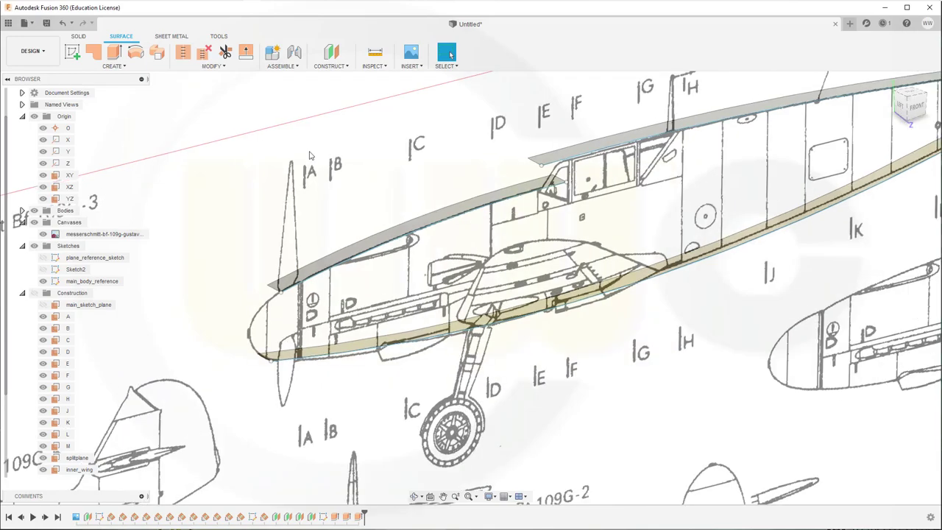
scroll(395, 208, "down", 5)
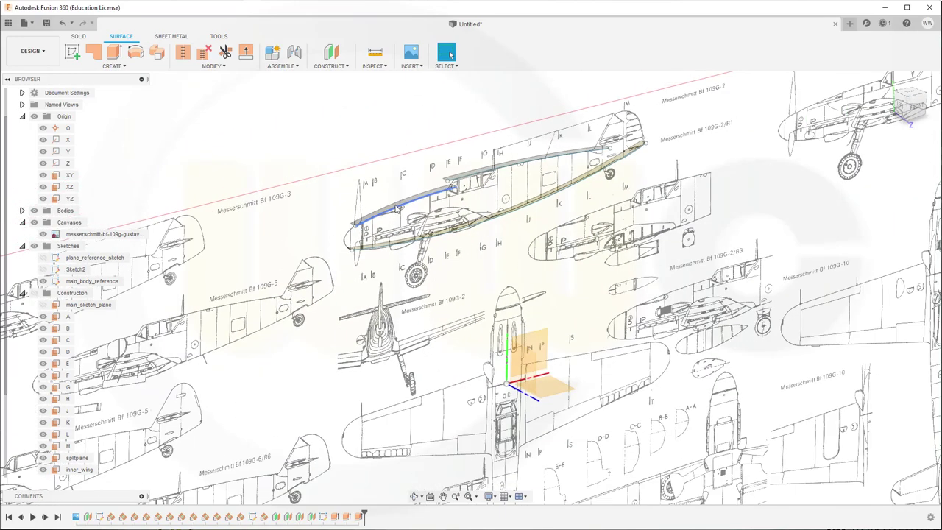
left_click(916, 106)
scroll(432, 334, "down", 1)
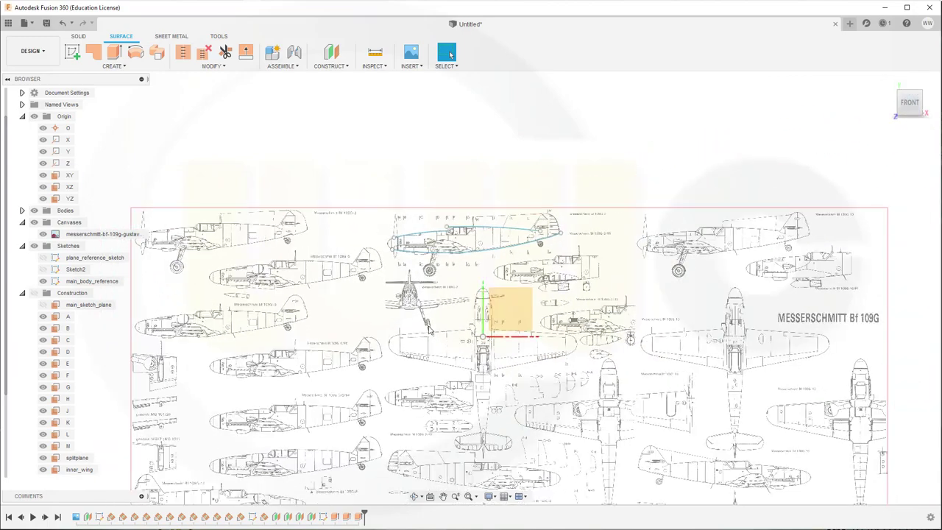
scroll(394, 352, "up", 1)
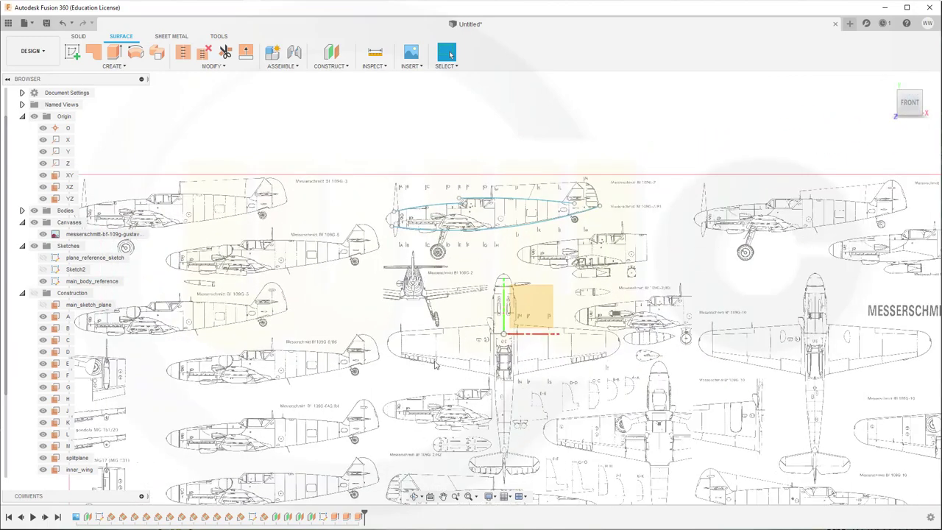
scroll(440, 357, "up", 2)
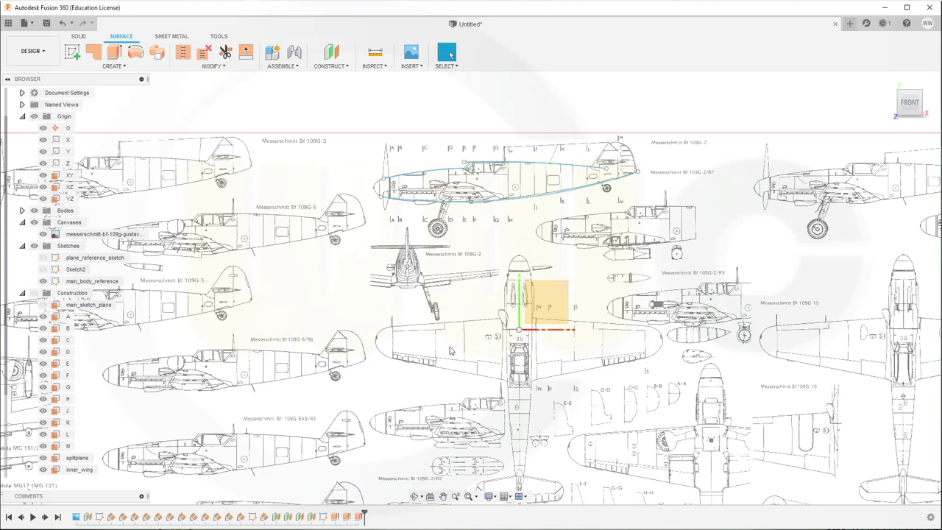